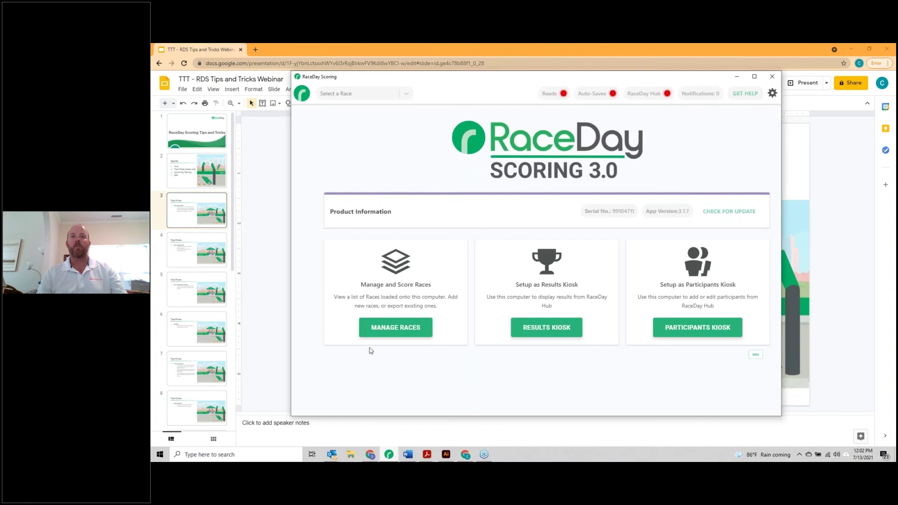
Step: Open the MYLAPS test race dated 2021-07-01 and show its Import/Export Race Definitions options on the dashboard
{"action": "left_click", "coordinate": [393, 330]}
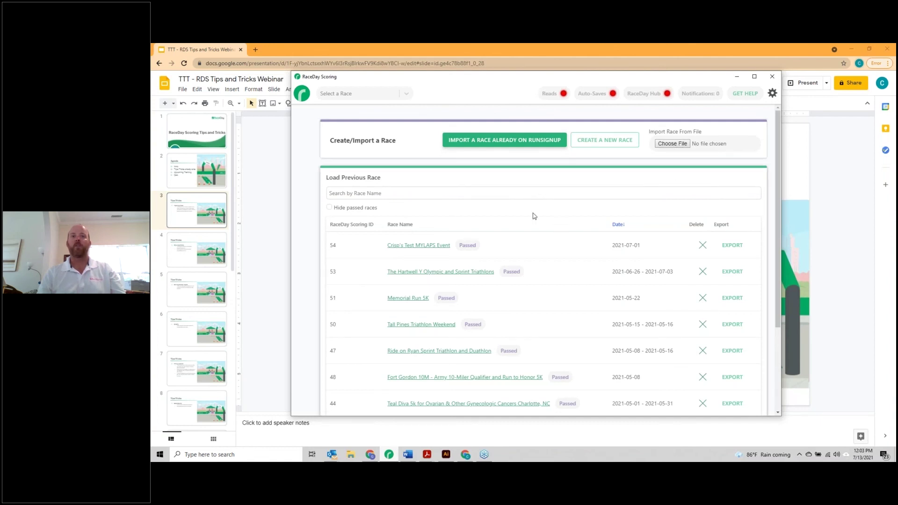
{"action": "left_click", "coordinate": [422, 247]}
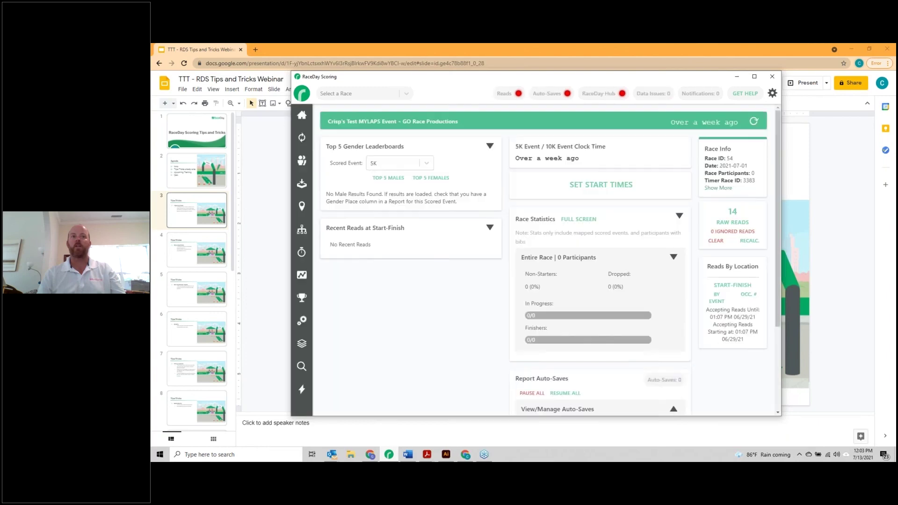
{"action": "scroll", "coordinate": [468, 332], "scroll_direction": "down", "scroll_amount": 3}
{"action": "scroll", "coordinate": [468, 331], "scroll_direction": "down", "scroll_amount": 1}
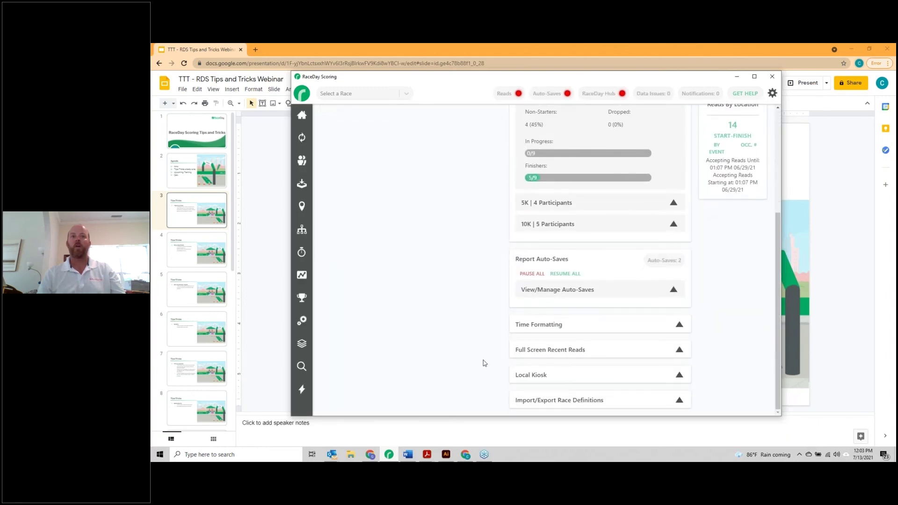
{"action": "scroll", "coordinate": [485, 372], "scroll_direction": "down", "scroll_amount": 1}
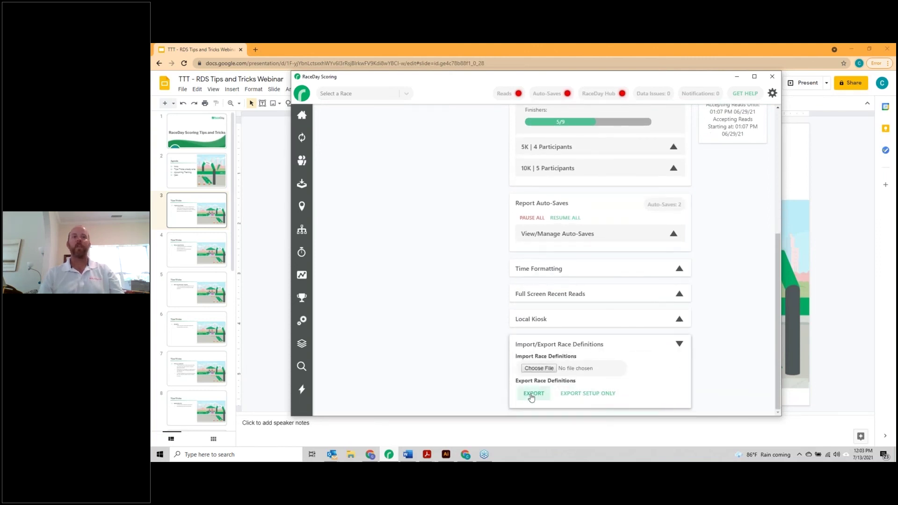
Step: Return to the start page and check the Importing a Race slide in Google Slides before going back to RaceDay Scoring
{"action": "left_click", "coordinate": [301, 117]}
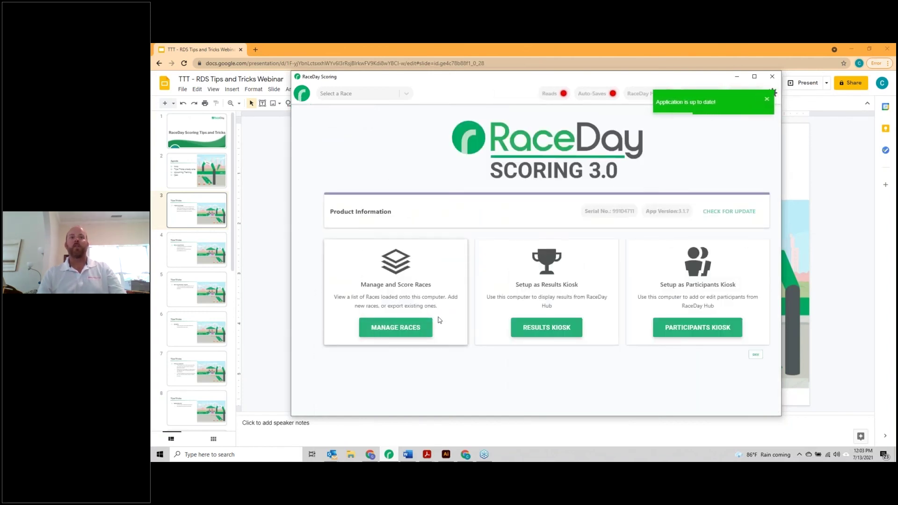
{"action": "key", "text": "alt+Tab"}
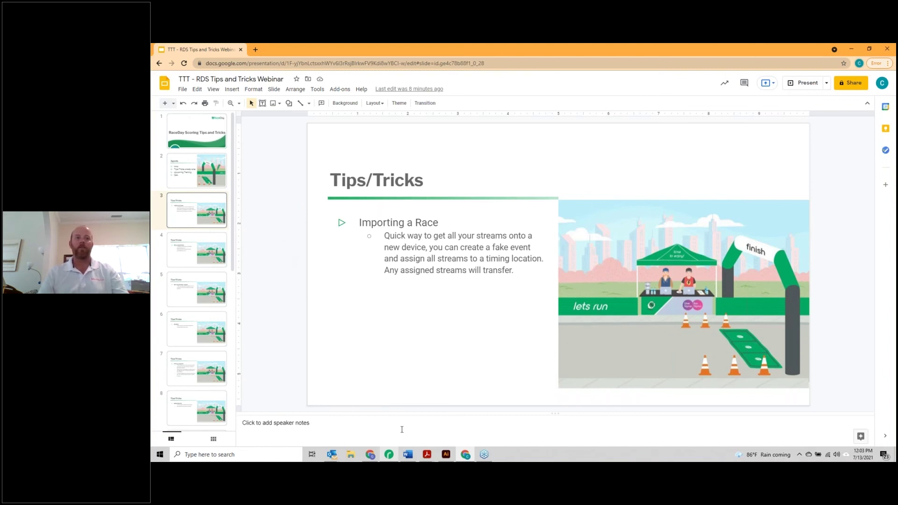
{"action": "left_click", "coordinate": [395, 455]}
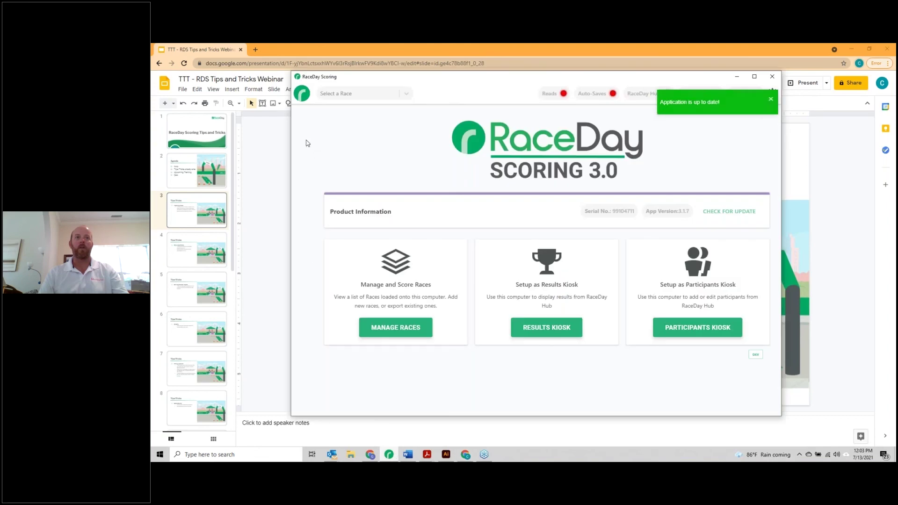
Step: Load The Hartwell Y Olympic and Sprint Triathlons from the list of previous races
{"action": "left_click", "coordinate": [399, 329]}
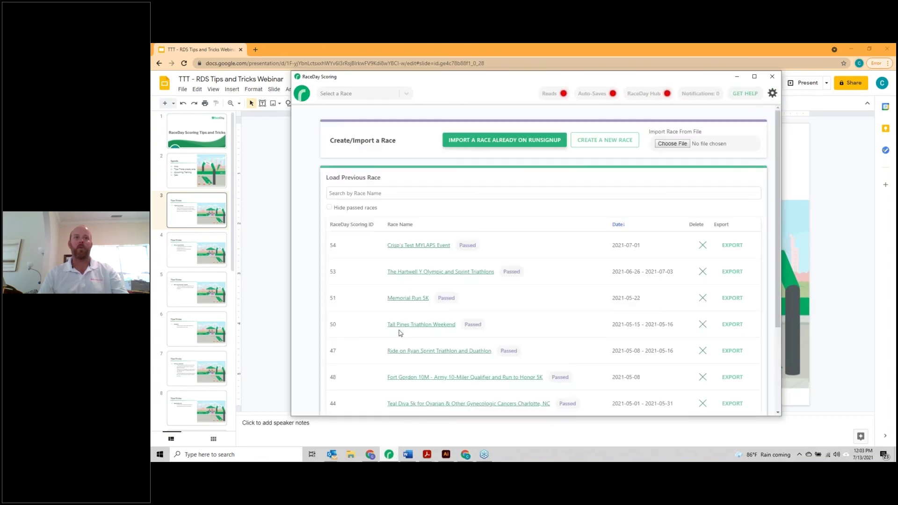
{"action": "scroll", "coordinate": [374, 314], "scroll_direction": "down", "scroll_amount": 1}
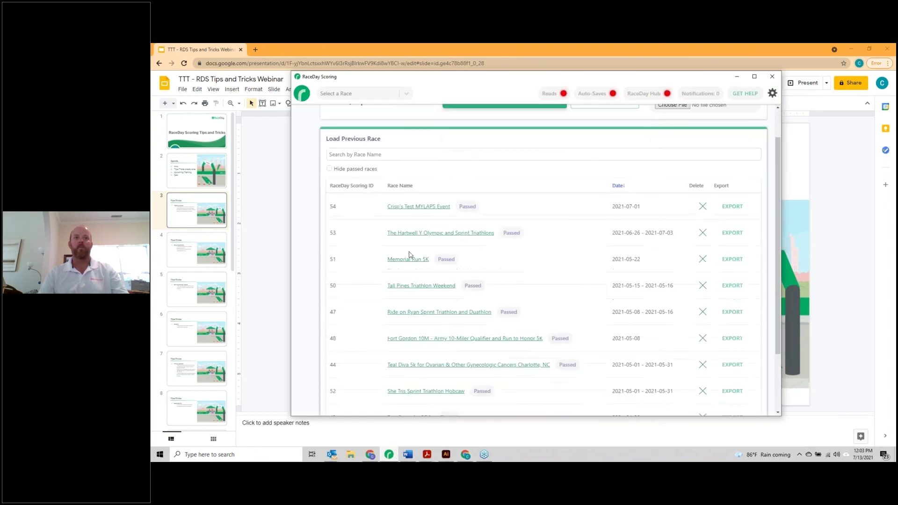
{"action": "left_click", "coordinate": [444, 237]}
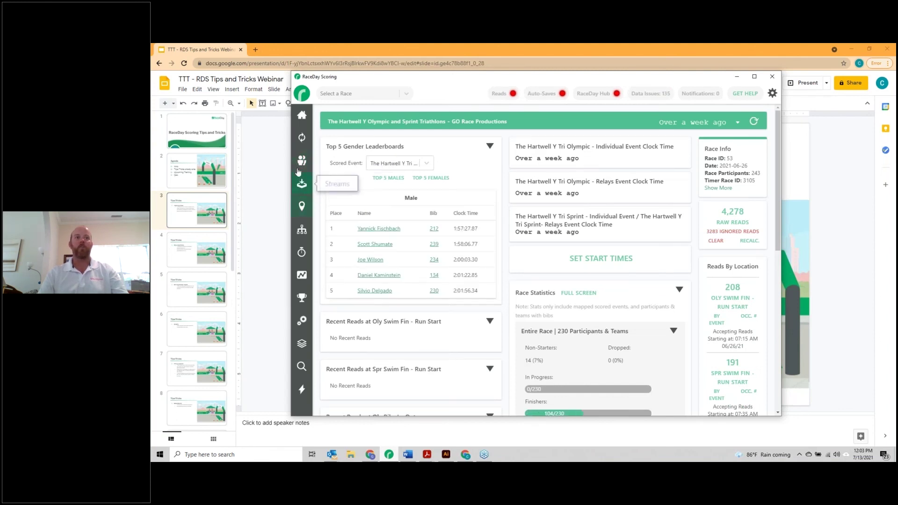
Step: View the race's streams and look through the assigned direct streams
{"action": "left_click", "coordinate": [302, 184]}
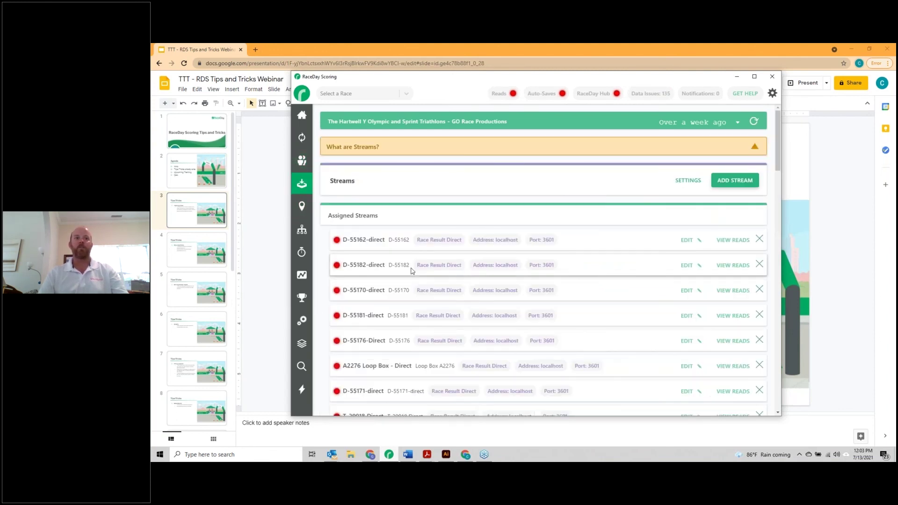
{"action": "scroll", "coordinate": [412, 270], "scroll_direction": "down", "scroll_amount": 5}
{"action": "scroll", "coordinate": [411, 271], "scroll_direction": "down", "scroll_amount": 10}
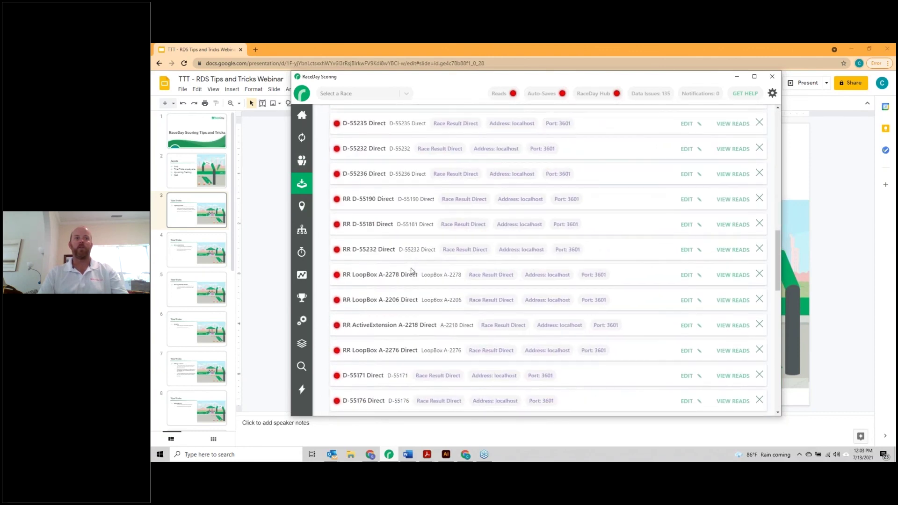
{"action": "scroll", "coordinate": [416, 276], "scroll_direction": "up", "scroll_amount": 15}
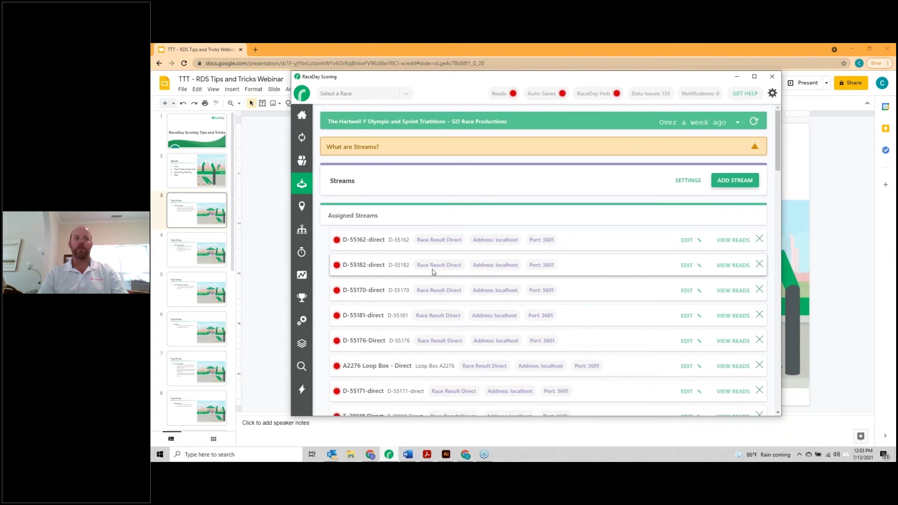
{"action": "scroll", "coordinate": [433, 272], "scroll_direction": "down", "scroll_amount": 10}
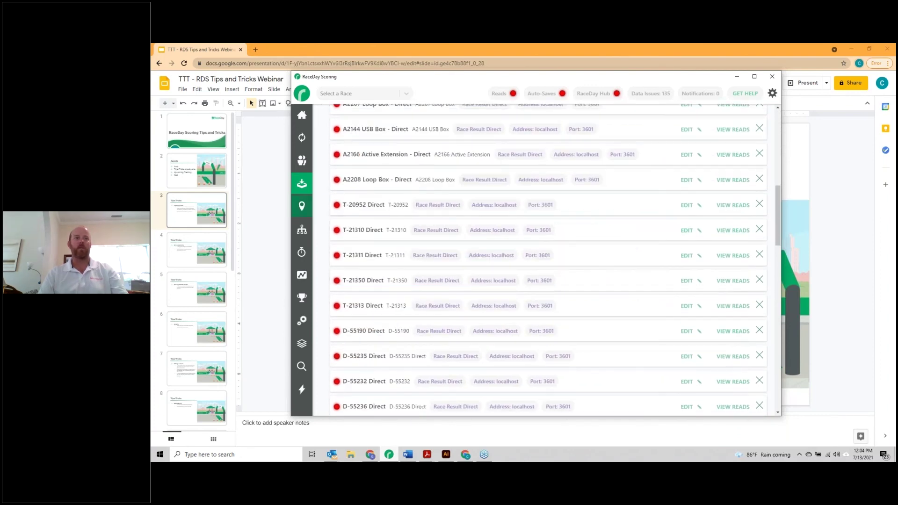
{"action": "scroll", "coordinate": [410, 215], "scroll_direction": "down", "scroll_amount": 5}
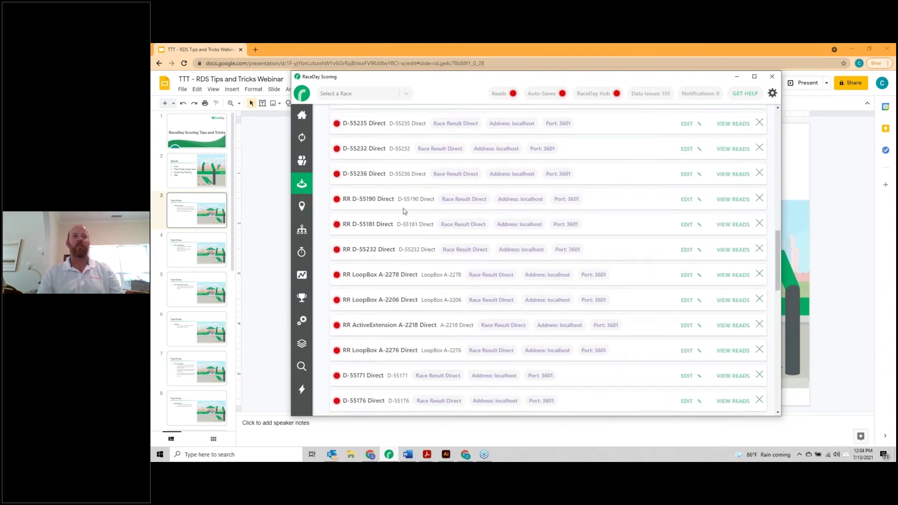
Step: Open the settings of the Test timing location and review the main streams assigned to it
{"action": "left_click", "coordinate": [302, 206]}
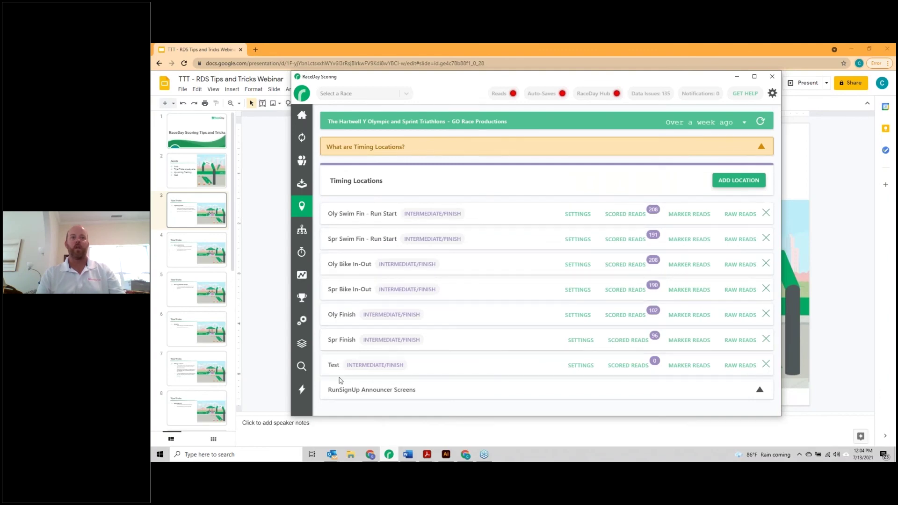
{"action": "left_click", "coordinate": [580, 365]}
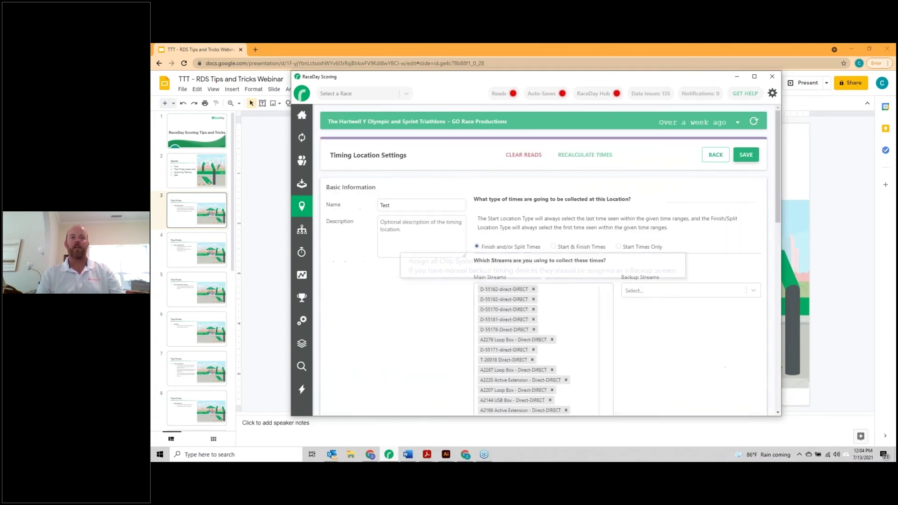
{"action": "scroll", "coordinate": [428, 330], "scroll_direction": "down", "scroll_amount": 3}
{"action": "scroll", "coordinate": [428, 327], "scroll_direction": "down", "scroll_amount": 5}
{"action": "scroll", "coordinate": [427, 324], "scroll_direction": "up", "scroll_amount": 4}
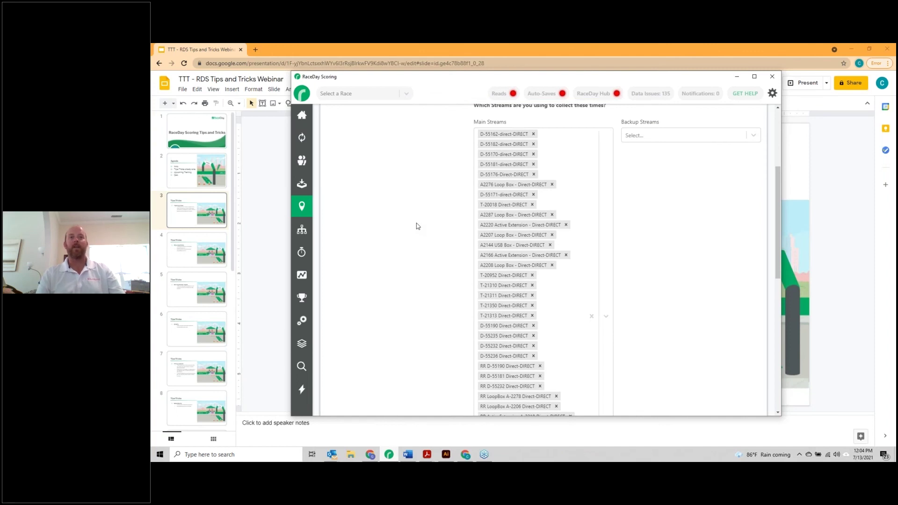
Step: Go back to the race's streams and compare the full list of assigned streams with the unassigned ones
{"action": "left_click", "coordinate": [301, 184]}
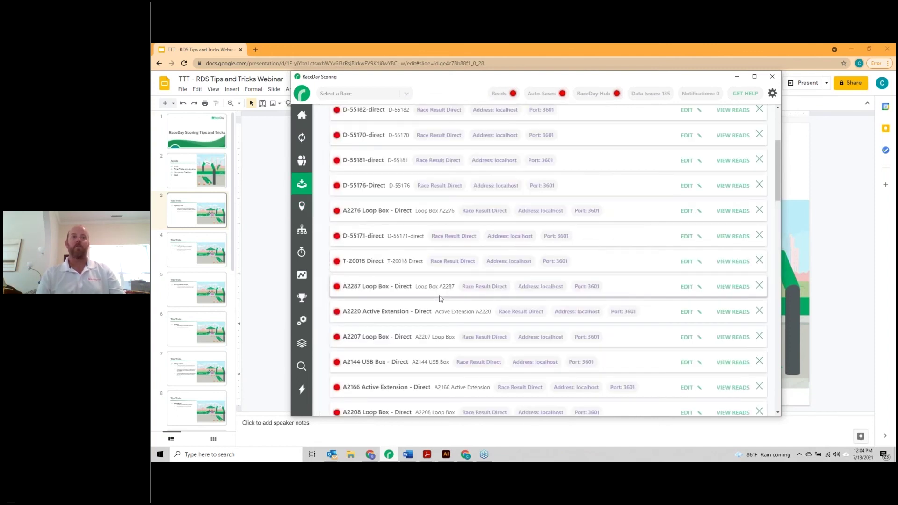
{"action": "scroll", "coordinate": [440, 298], "scroll_direction": "up", "scroll_amount": 3}
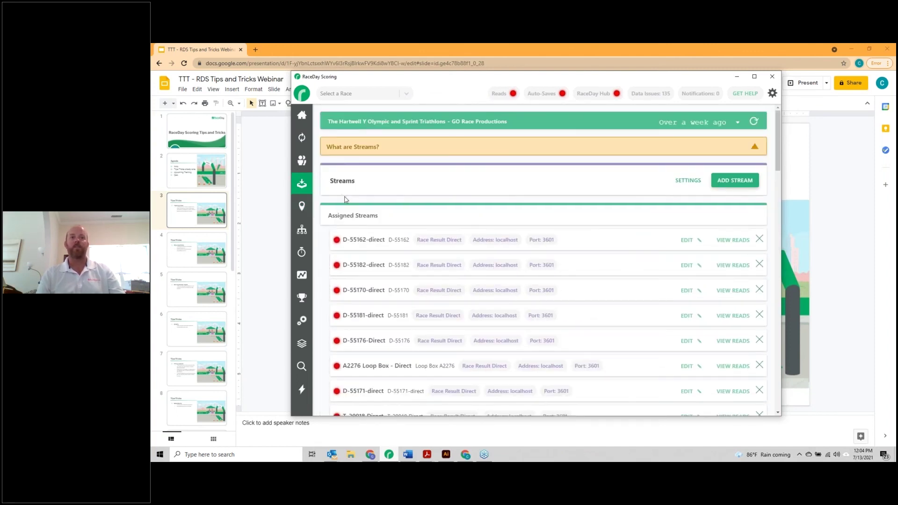
{"action": "scroll", "coordinate": [367, 280], "scroll_direction": "down", "scroll_amount": 15}
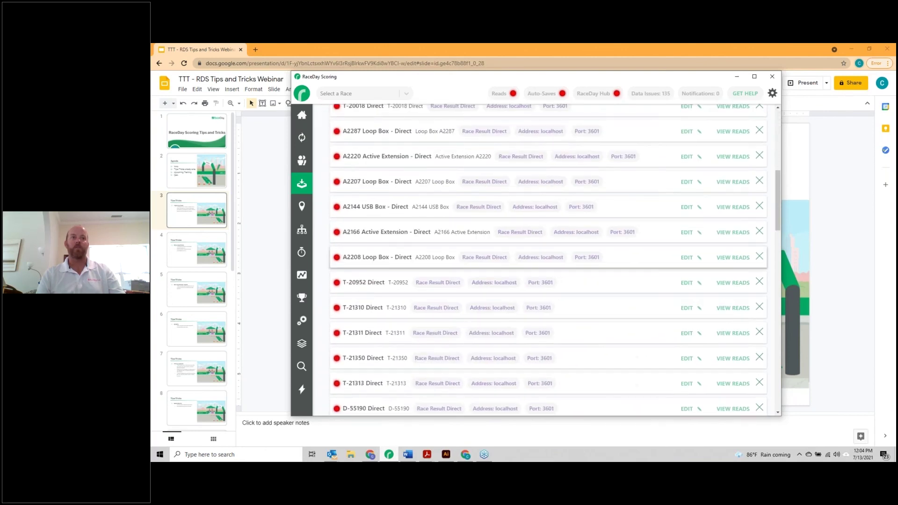
{"action": "scroll", "coordinate": [366, 285], "scroll_direction": "down", "scroll_amount": 12}
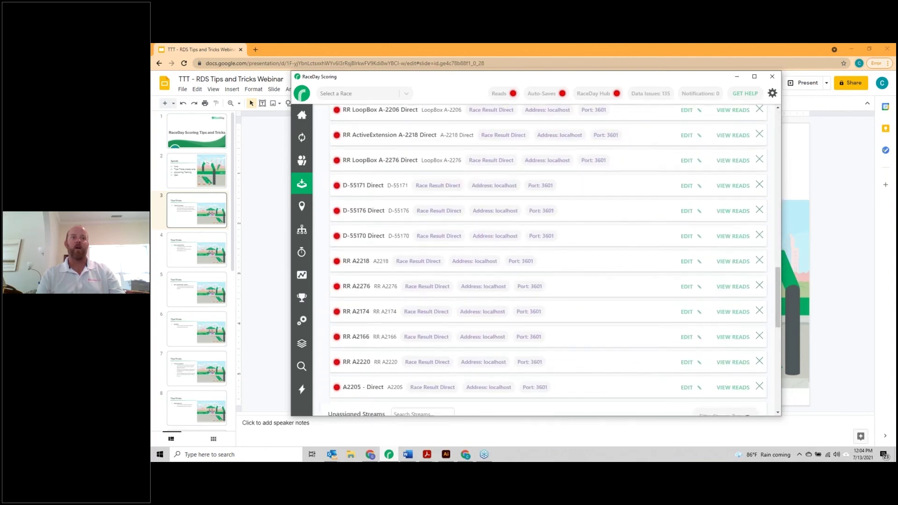
{"action": "scroll", "coordinate": [368, 285], "scroll_direction": "down", "scroll_amount": 7}
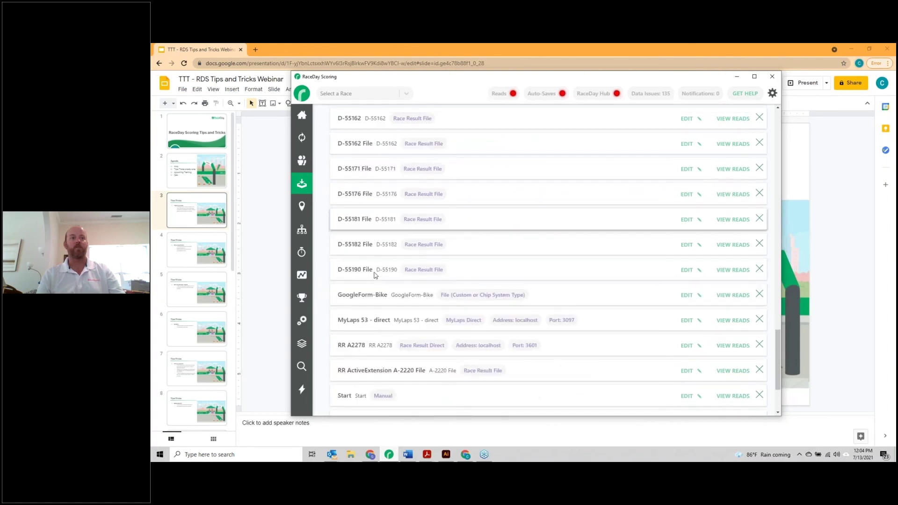
{"action": "scroll", "coordinate": [374, 275], "scroll_direction": "up", "scroll_amount": 15}
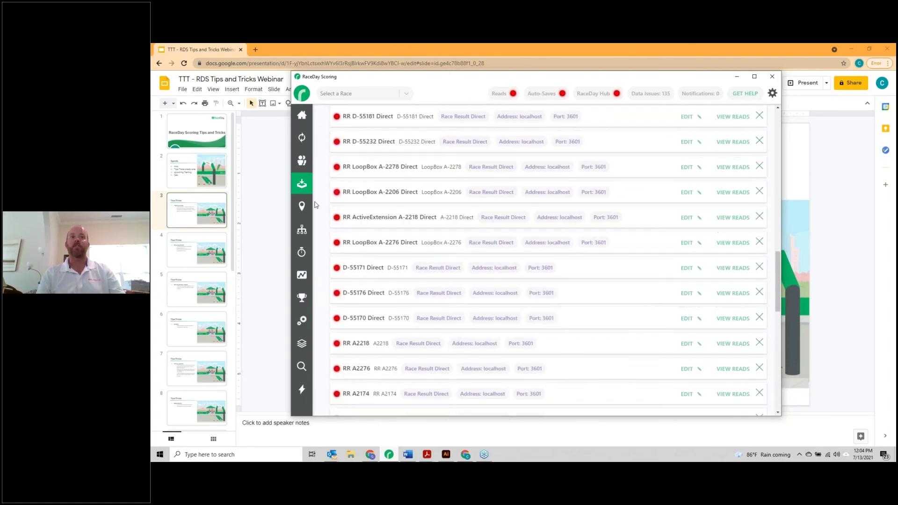
{"action": "scroll", "coordinate": [333, 159], "scroll_direction": "up", "scroll_amount": 5}
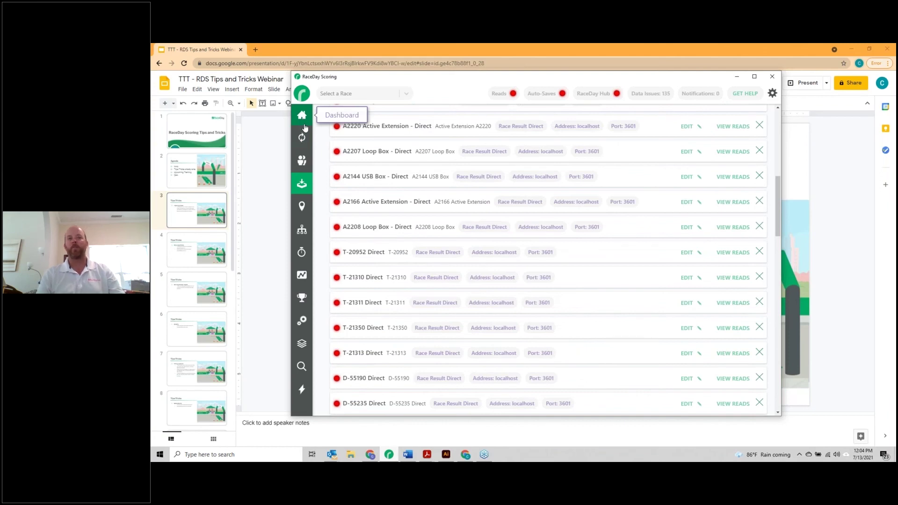
{"action": "scroll", "coordinate": [374, 281], "scroll_direction": "up", "scroll_amount": 10}
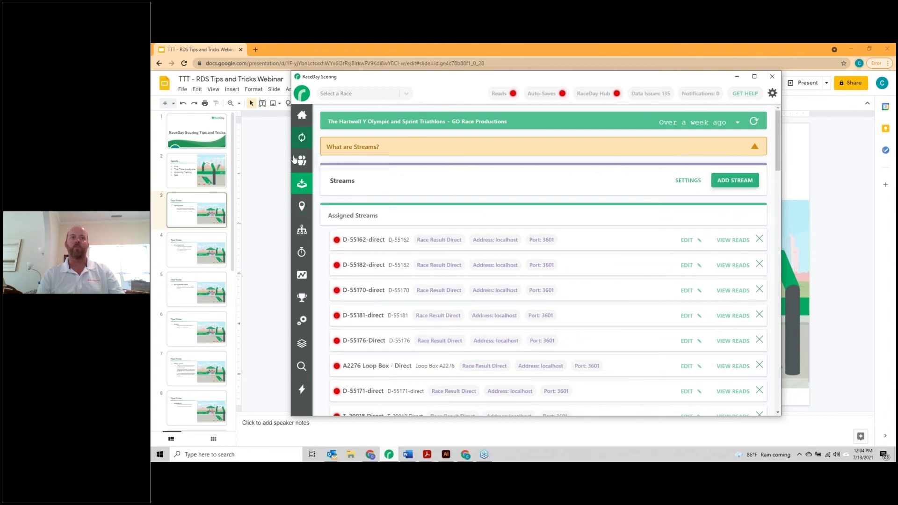
Step: Switch to Google Slides and show slide 4 about Chip Assignments
{"action": "left_click", "coordinate": [285, 172]}
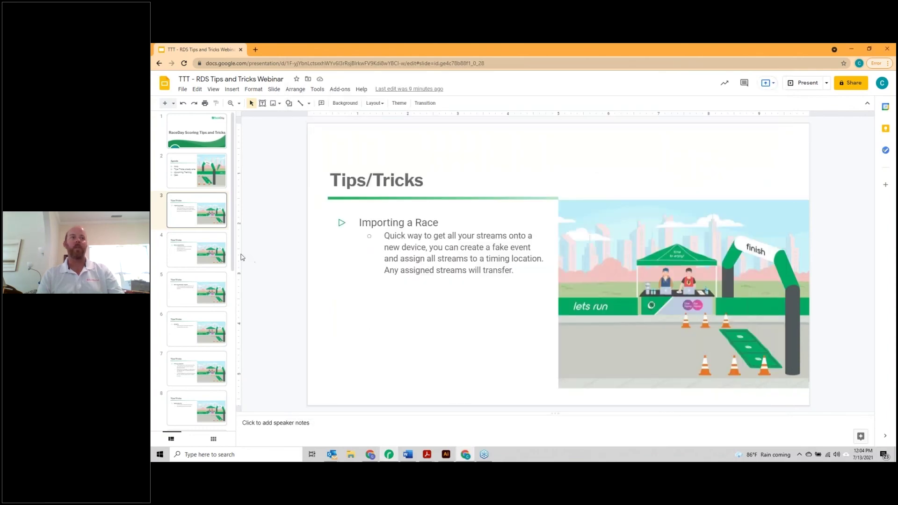
{"action": "left_click", "coordinate": [184, 255]}
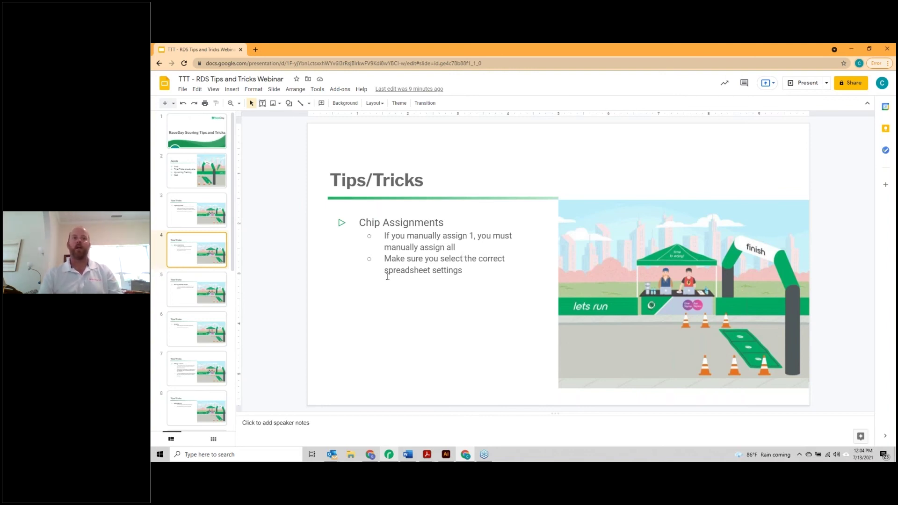
Step: Switch back to RaceDay Scoring and load the Fort Gordon 10M - Army 10-Miler Qualifier and Run to Honor 5K race
{"action": "left_click", "coordinate": [388, 455]}
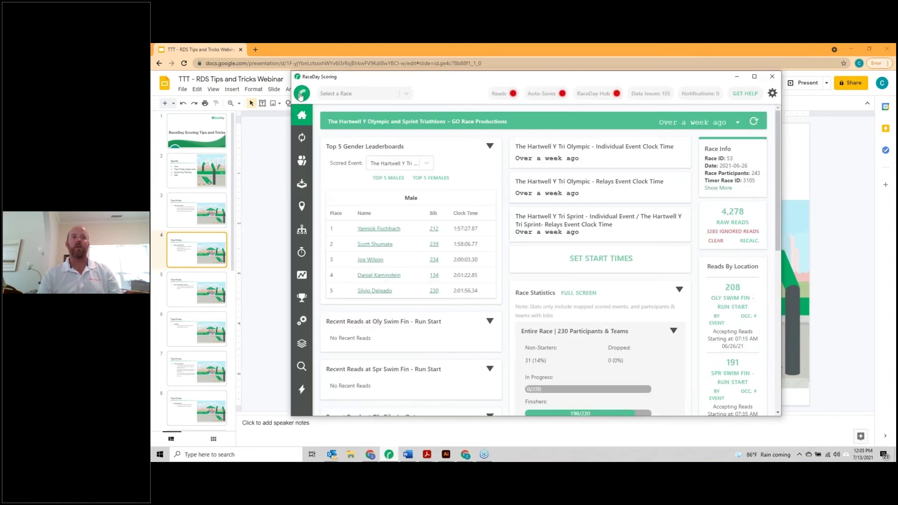
{"action": "left_click", "coordinate": [301, 96]}
{"action": "left_click", "coordinate": [392, 327]}
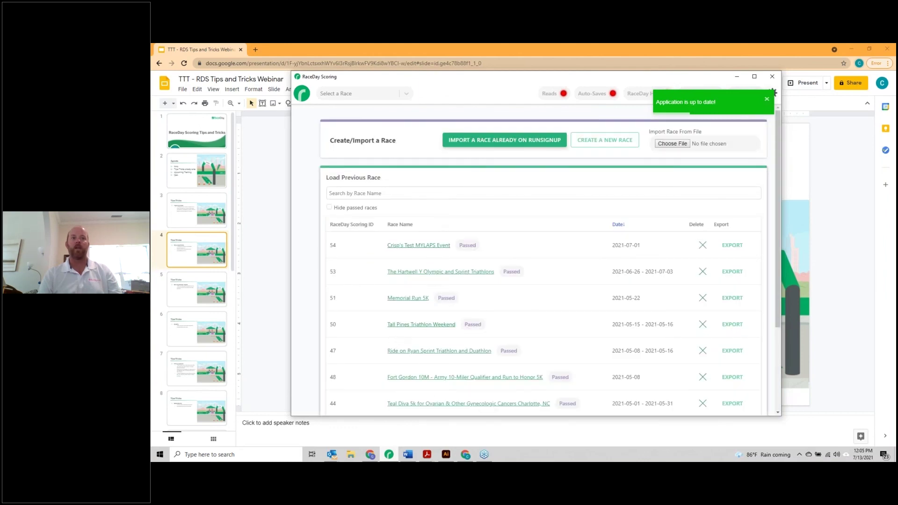
{"action": "left_click", "coordinate": [459, 377]}
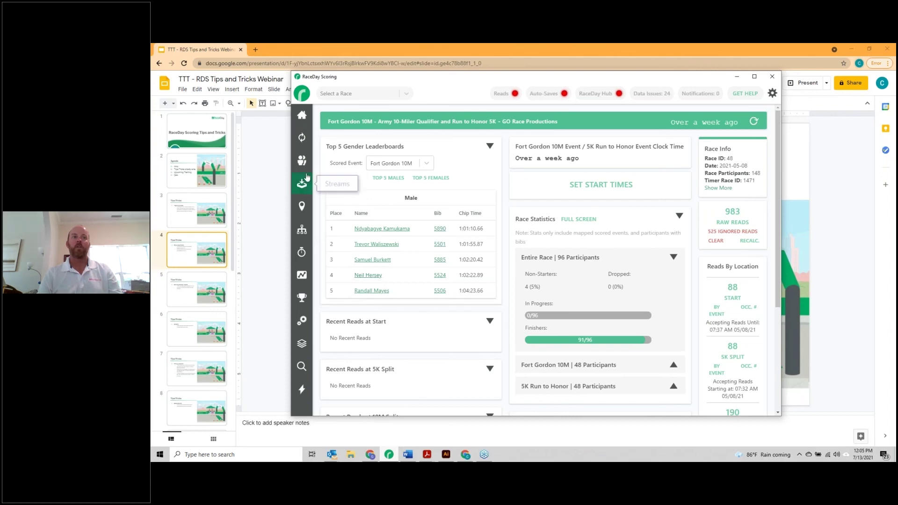
Step: Open the Chip Auto-Assignment setup for the race's participants and review its mapping guidance and import options
{"action": "left_click", "coordinate": [301, 161]}
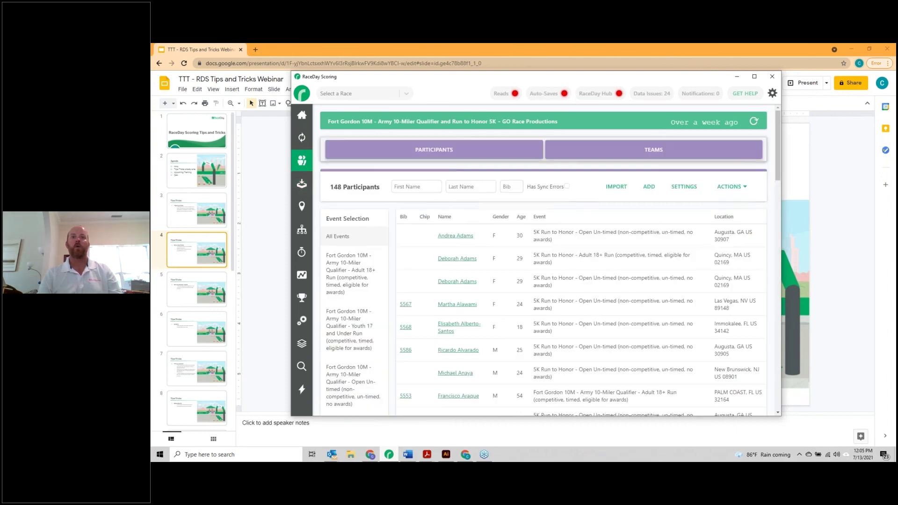
{"action": "left_click", "coordinate": [730, 187]}
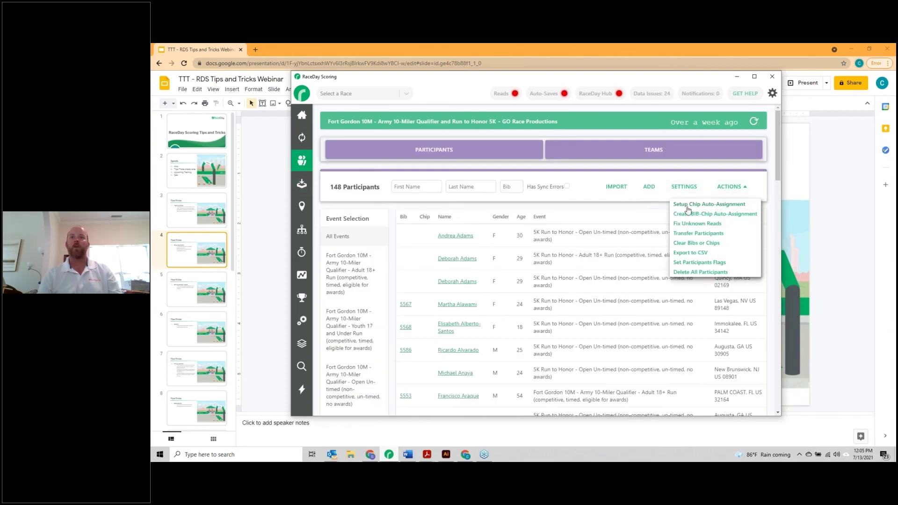
{"action": "left_click", "coordinate": [718, 204]}
{"action": "scroll", "coordinate": [486, 292], "scroll_direction": "down", "scroll_amount": 3}
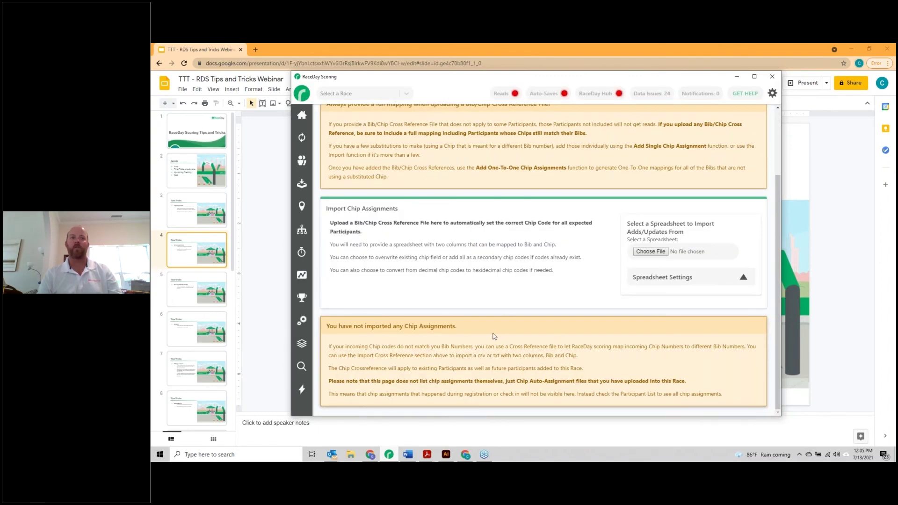
{"action": "scroll", "coordinate": [494, 336], "scroll_direction": "up", "scroll_amount": 3}
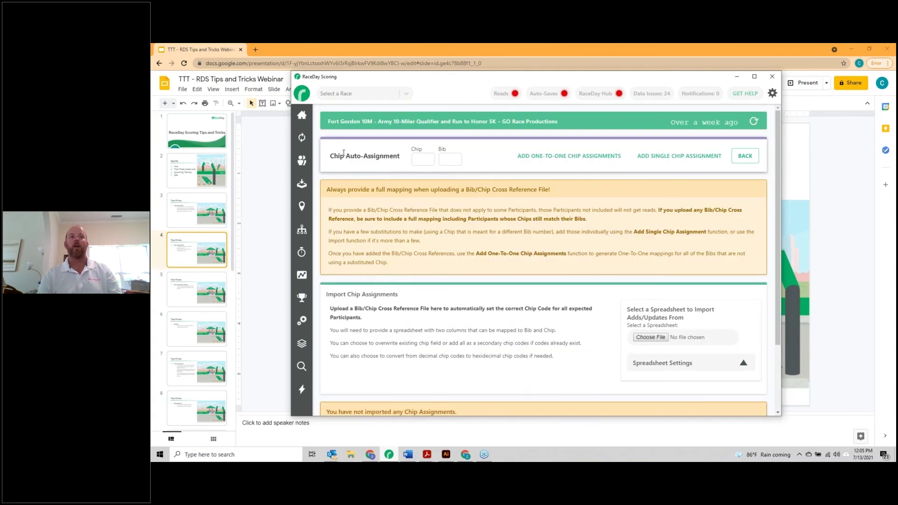
Step: Go back to the list of races and load The Hartwell Y Olympic and Sprint Triathlons
{"action": "left_click", "coordinate": [302, 115]}
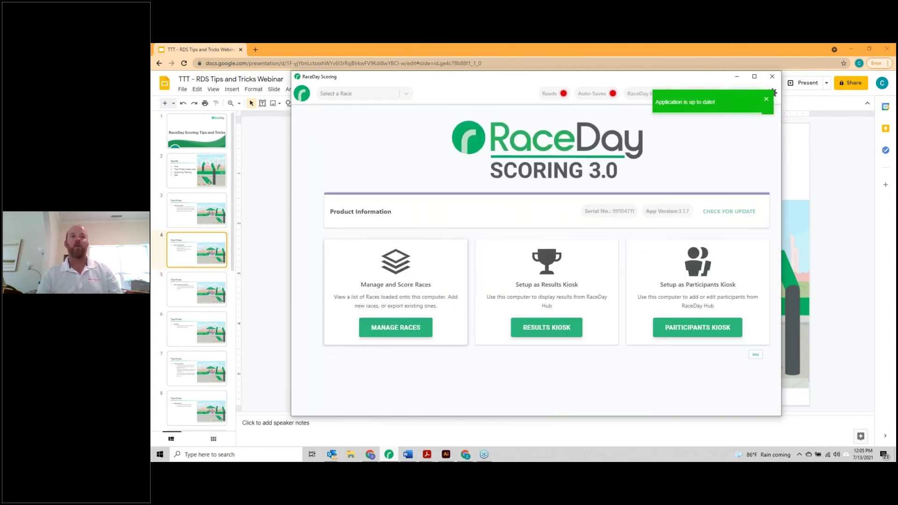
{"action": "left_click", "coordinate": [396, 327]}
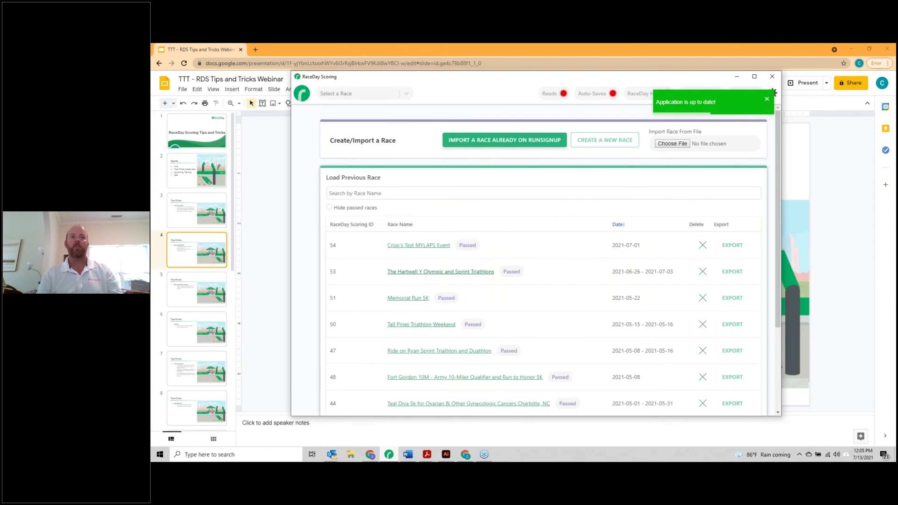
{"action": "left_click", "coordinate": [429, 272]}
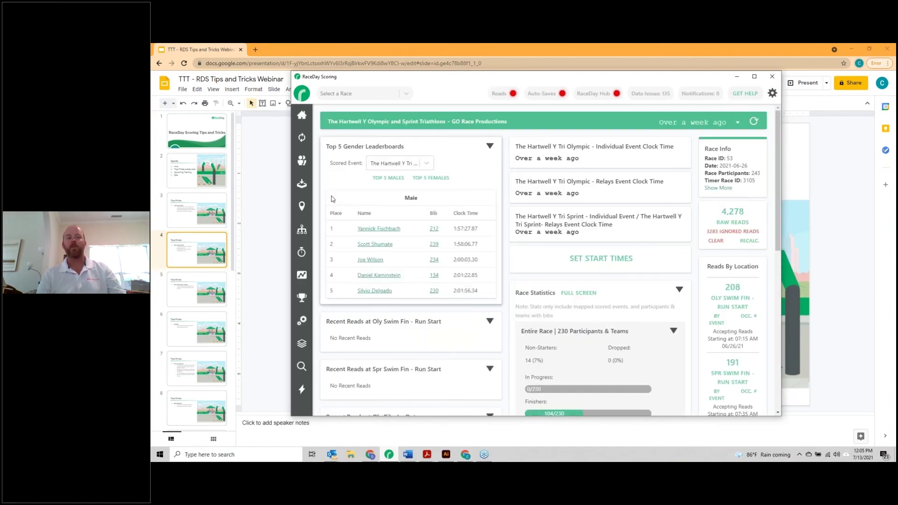
Step: Open the Chip Auto-Assignment setup for the triathlon's participants and examine the existing bib-to-chip mappings
{"action": "left_click", "coordinate": [300, 163]}
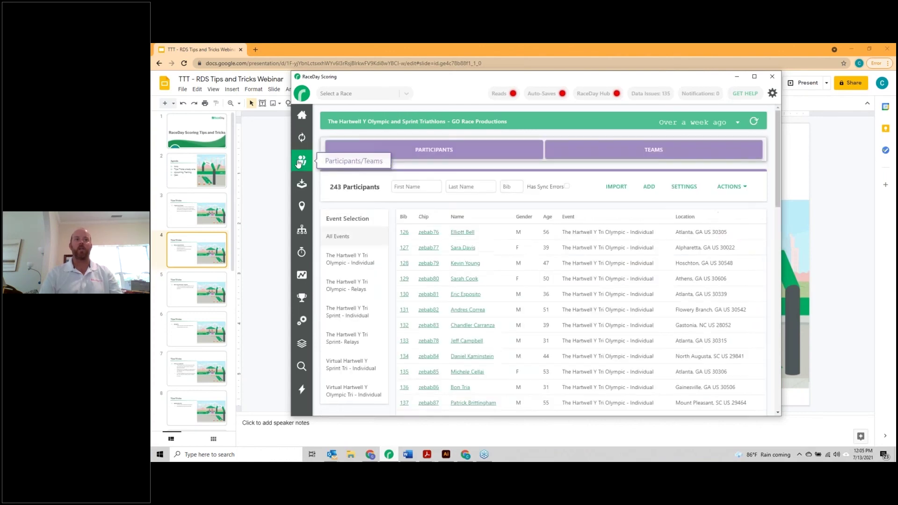
{"action": "left_click", "coordinate": [744, 187]}
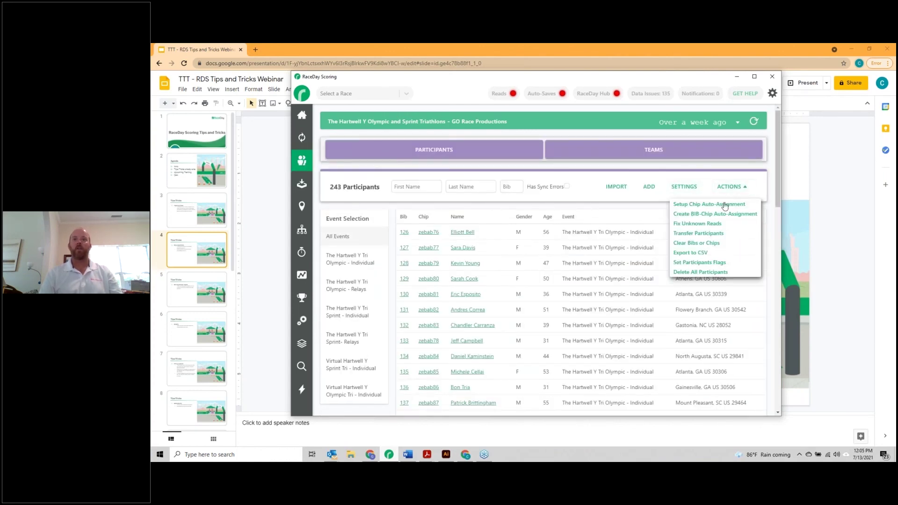
{"action": "left_click", "coordinate": [724, 204]}
{"action": "scroll", "coordinate": [369, 292], "scroll_direction": "down", "scroll_amount": 5}
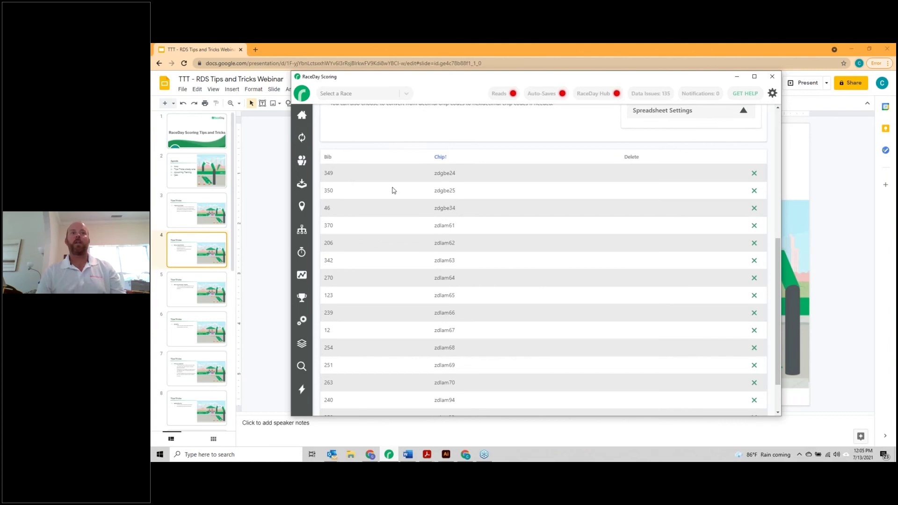
Step: Return to the list of races and load the Test MYLAPS Event dated 2021-07-01
{"action": "left_click", "coordinate": [302, 96]}
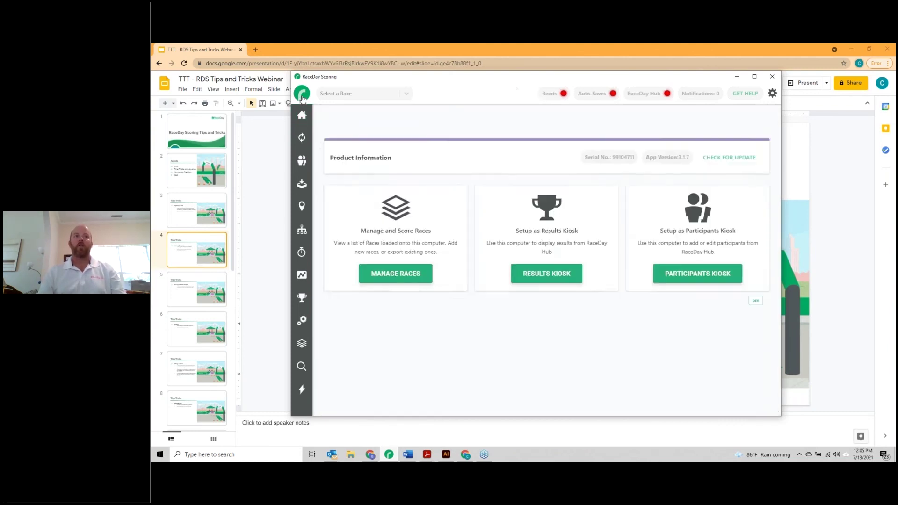
{"action": "left_click", "coordinate": [410, 326]}
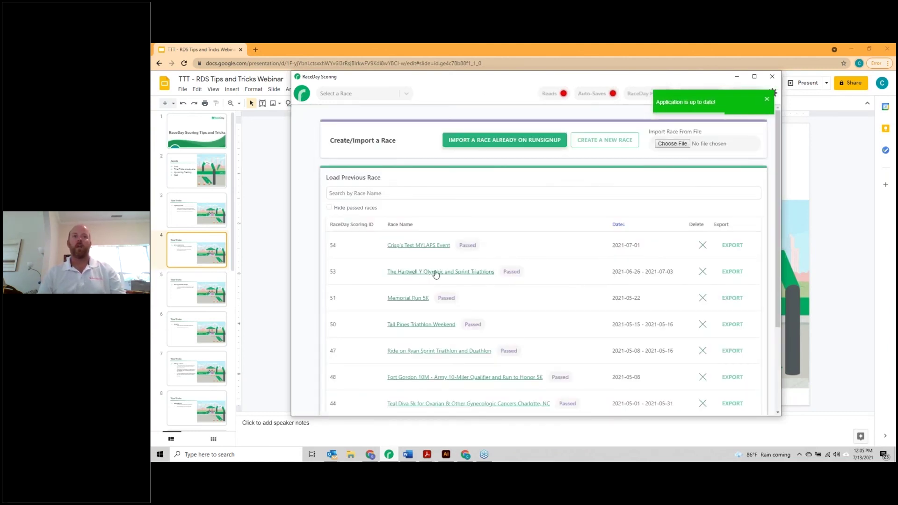
{"action": "left_click", "coordinate": [418, 246]}
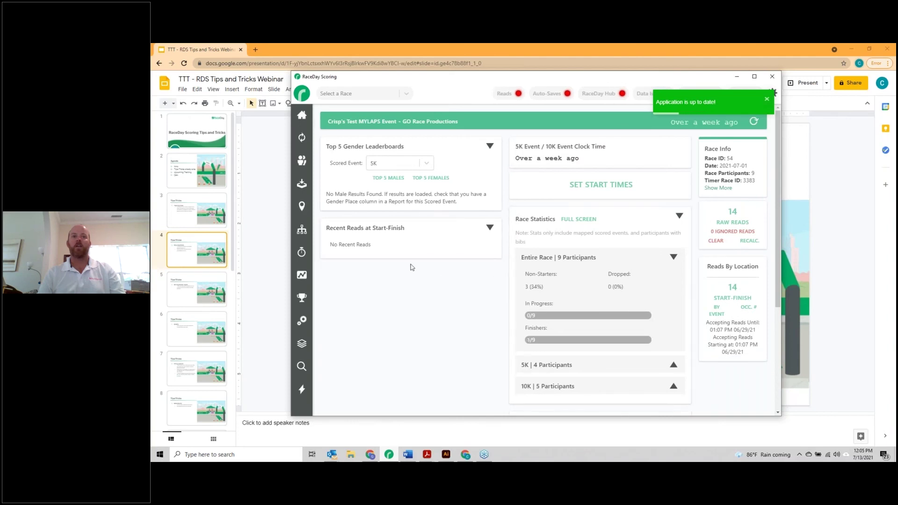
Step: Open the Chip Auto-Assignment setup for the test event's participants and check whether any chip assignments exist
{"action": "left_click", "coordinate": [302, 161]}
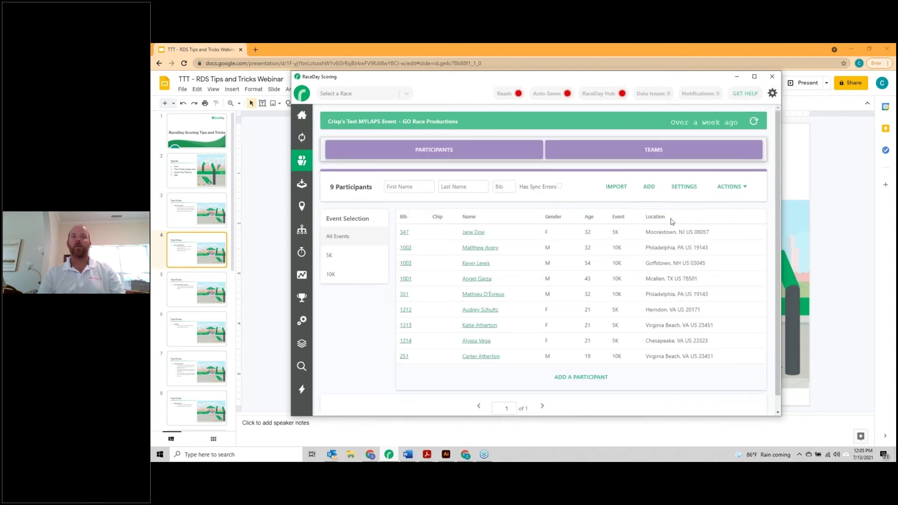
{"action": "left_click", "coordinate": [735, 187]}
{"action": "left_click", "coordinate": [712, 205]}
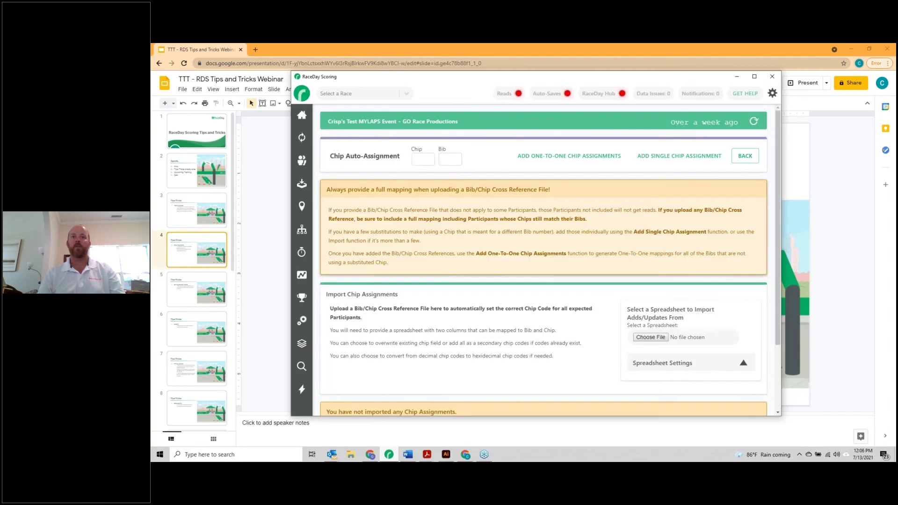
{"action": "scroll", "coordinate": [577, 276], "scroll_direction": "down", "scroll_amount": 2}
{"action": "scroll", "coordinate": [557, 304], "scroll_direction": "up", "scroll_amount": 2}
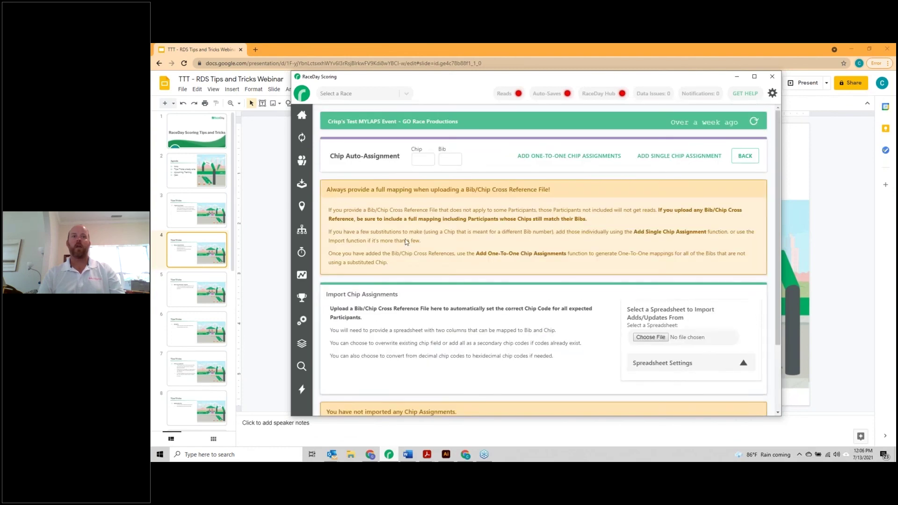
Step: Check the bib numbers in the test event's participant list, then return to the Chip Auto-Assignment setup
{"action": "left_click", "coordinate": [302, 162]}
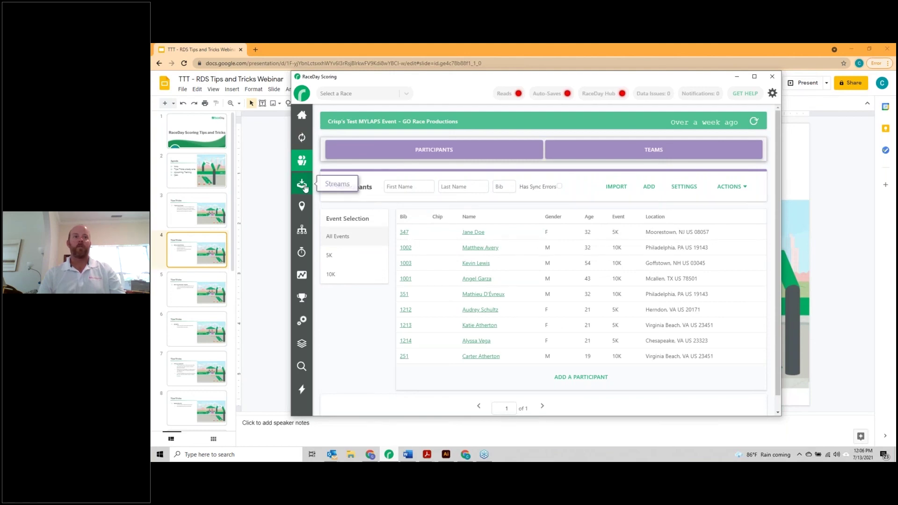
{"action": "left_click", "coordinate": [730, 187]}
{"action": "left_click", "coordinate": [723, 205]}
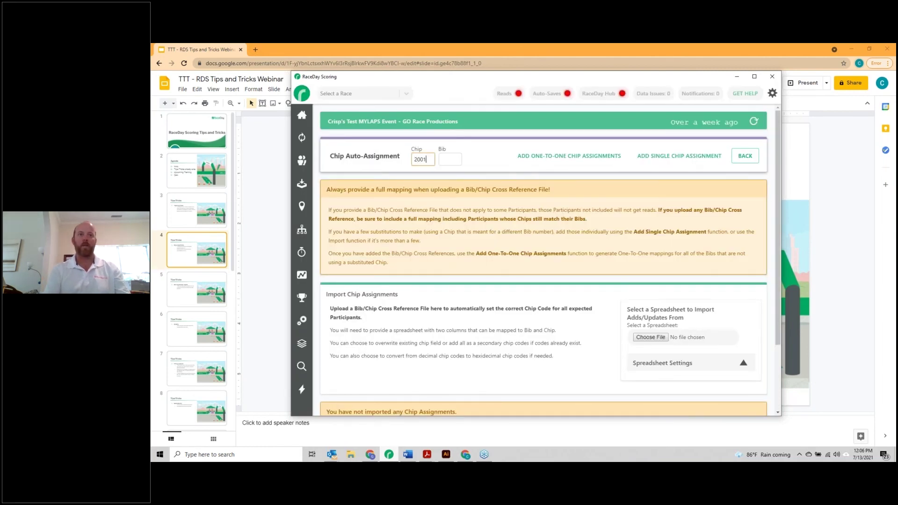
{"action": "left_click", "coordinate": [447, 159]}
{"action": "type", "text": "347"}
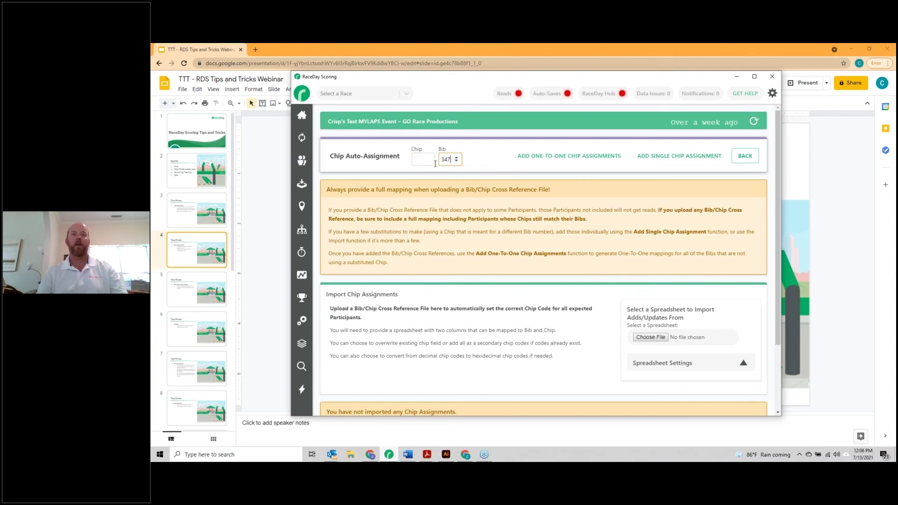
{"action": "left_click", "coordinate": [424, 160]}
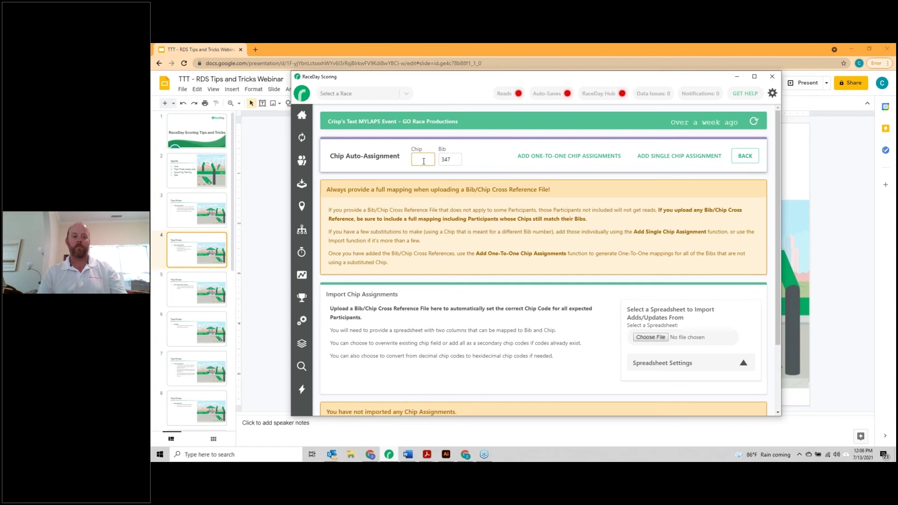
{"action": "type", "text": "20"}
Step: Add a single chip assignment linking bib 347 to chip 2001 and check it in the assignment table
{"action": "left_click", "coordinate": [692, 156]}
{"action": "left_click", "coordinate": [527, 135]}
{"action": "type", "text": "347"}
{"action": "left_click", "coordinate": [522, 148]}
{"action": "type", "text": "2001"}
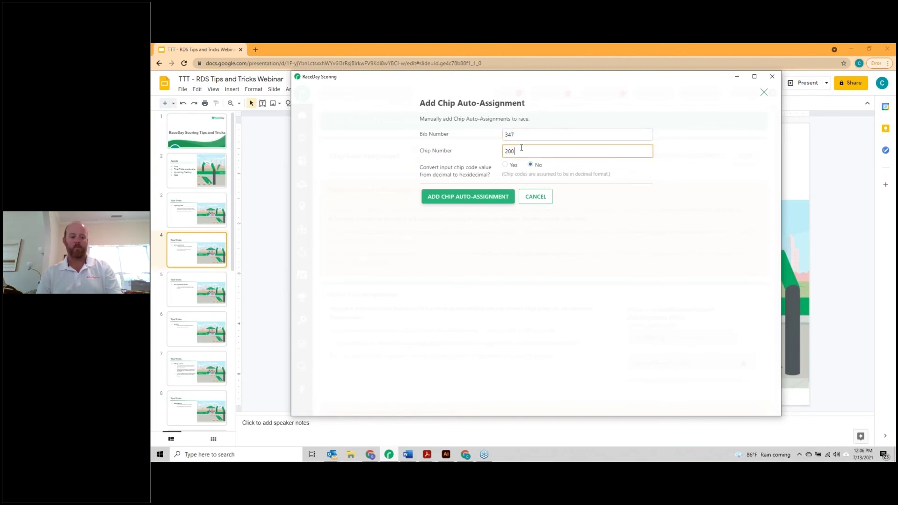
{"action": "left_click", "coordinate": [465, 197]}
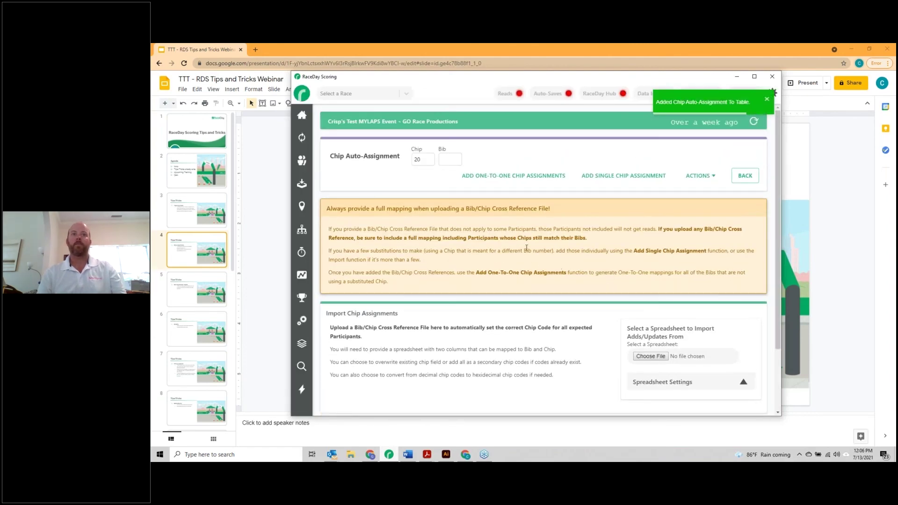
{"action": "scroll", "coordinate": [491, 360], "scroll_direction": "down", "scroll_amount": 3}
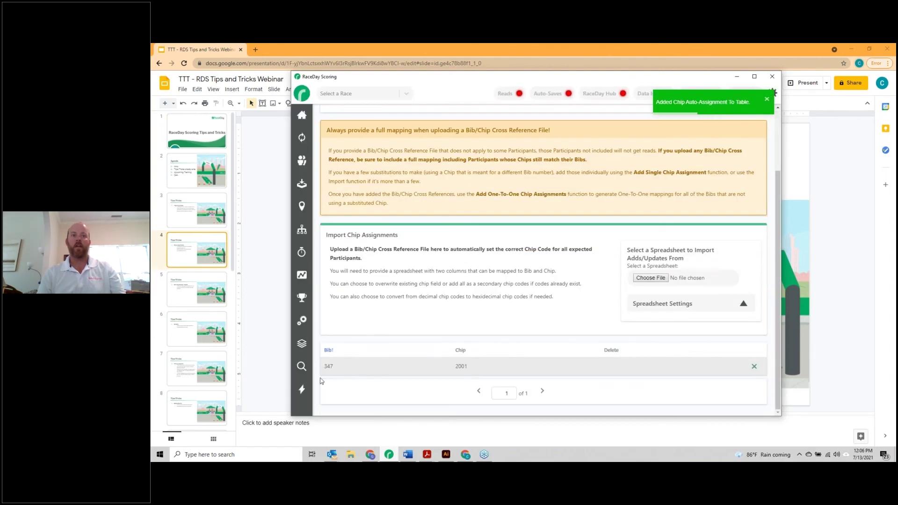
Step: Go to the race dashboard and examine the race statistics and the list of raw reads
{"action": "left_click", "coordinate": [301, 115]}
{"action": "scroll", "coordinate": [433, 270], "scroll_direction": "up", "scroll_amount": 2}
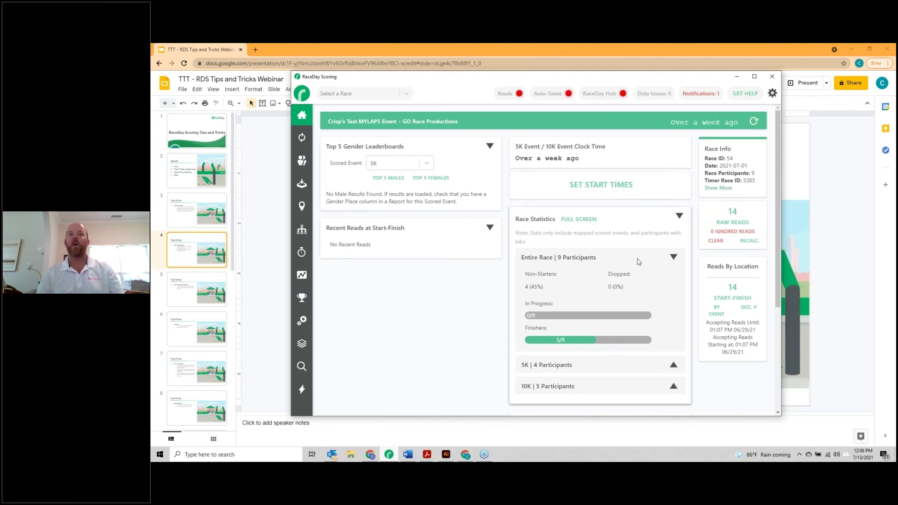
{"action": "left_click", "coordinate": [726, 218]}
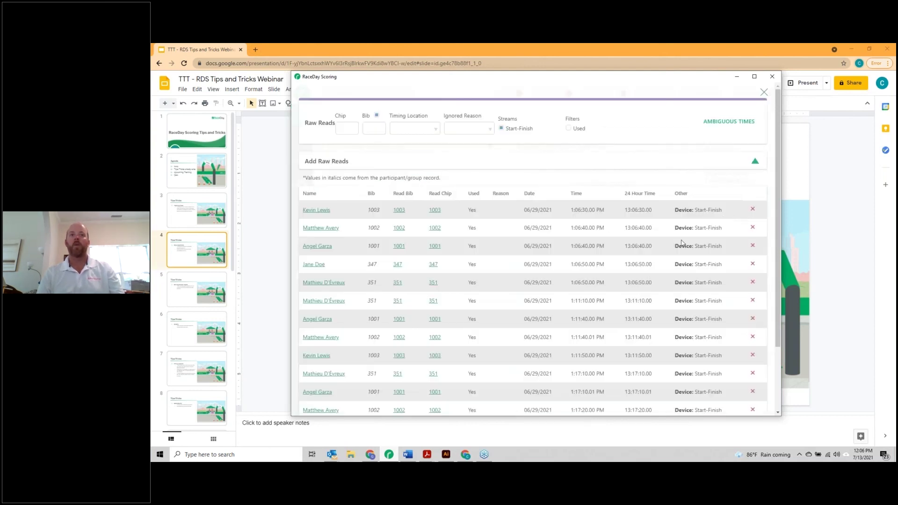
{"action": "left_click", "coordinate": [764, 92]}
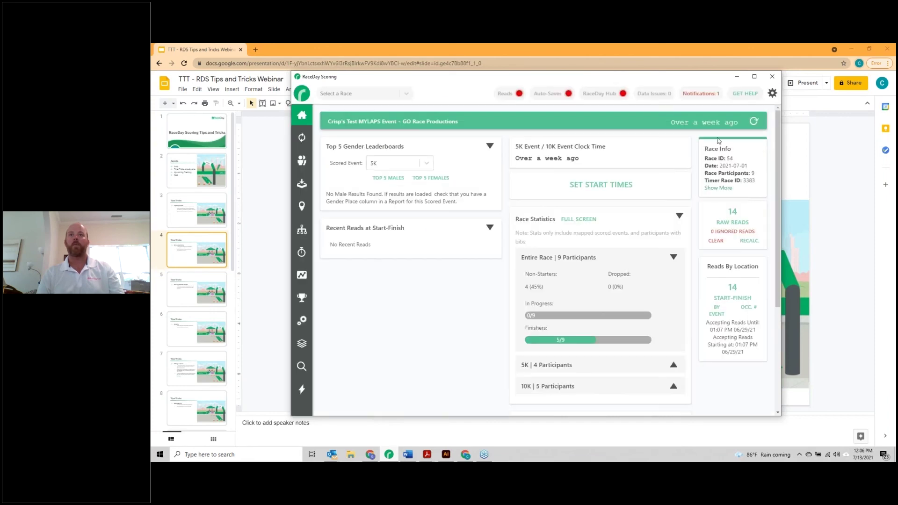
Step: Recalculate all scored reads for the race and recheck the raw reads list
{"action": "left_click", "coordinate": [750, 240]}
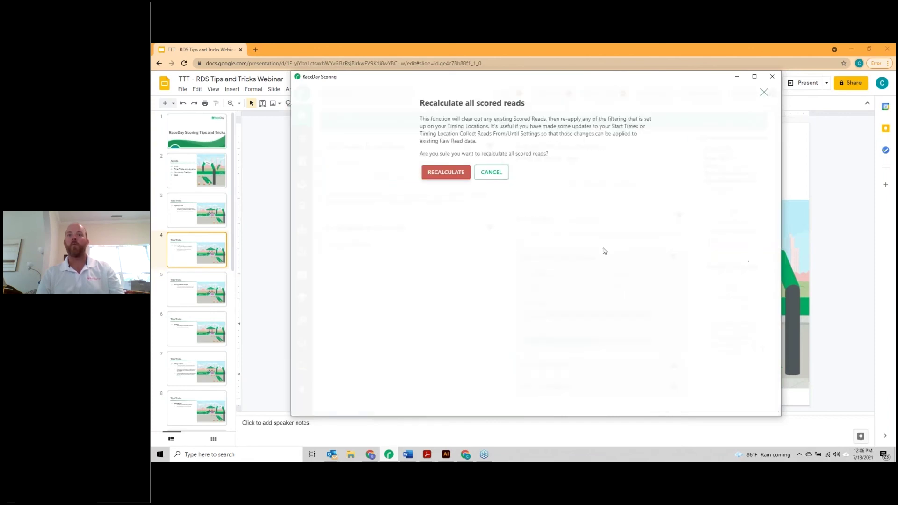
{"action": "left_click", "coordinate": [446, 172]}
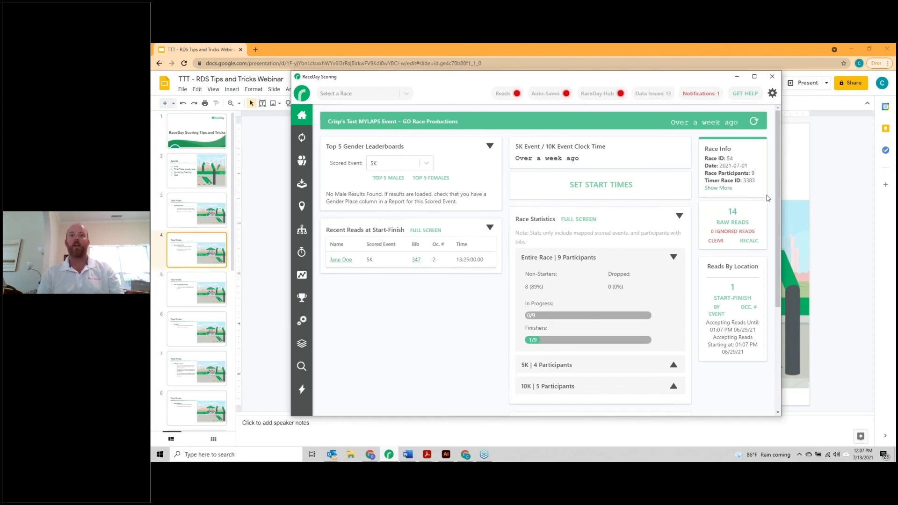
{"action": "left_click", "coordinate": [734, 215]}
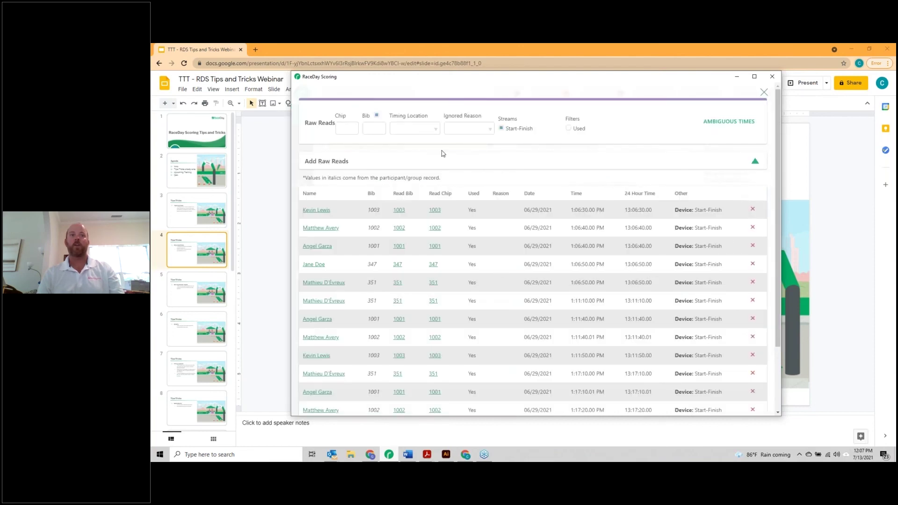
{"action": "left_click", "coordinate": [764, 92]}
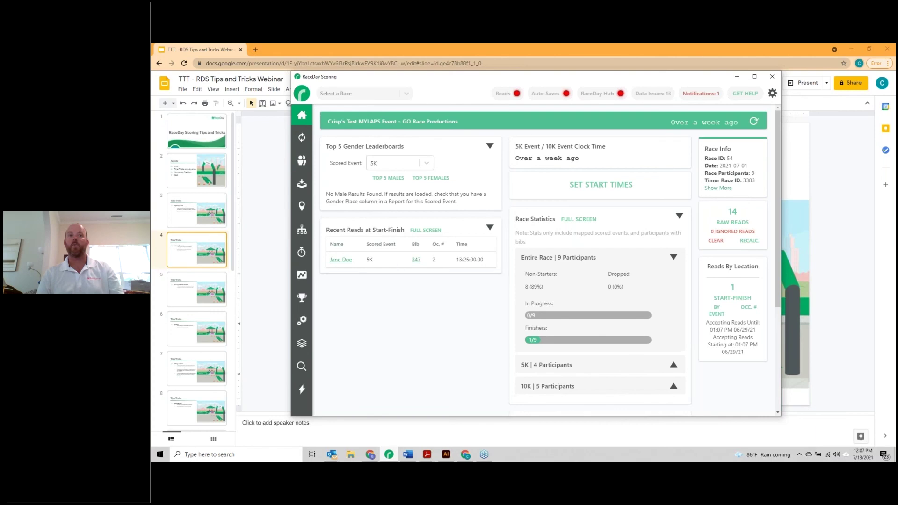
Step: Check the chip column in the participant list and reopen the Chip Auto-Assignment setup to review the saved mapping
{"action": "left_click", "coordinate": [300, 162]}
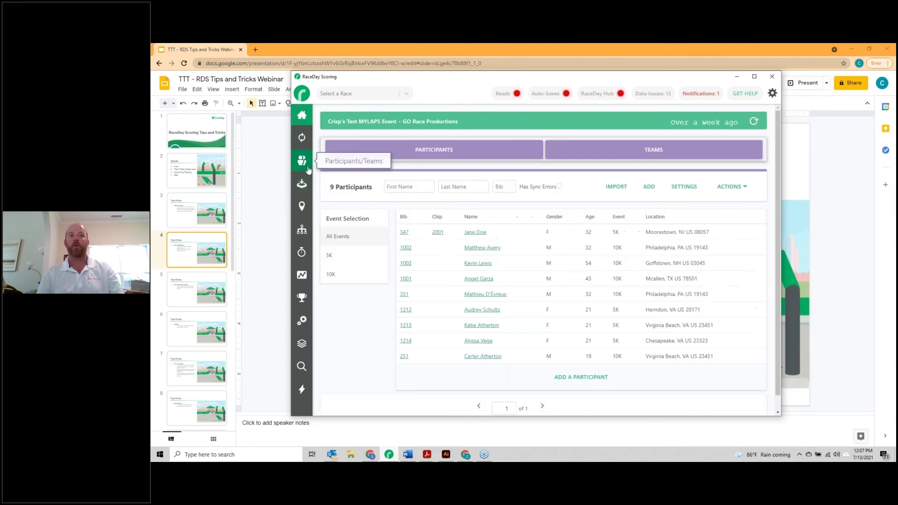
{"action": "left_click", "coordinate": [730, 187]}
{"action": "left_click", "coordinate": [725, 207]}
{"action": "scroll", "coordinate": [380, 343], "scroll_direction": "down", "scroll_amount": 2}
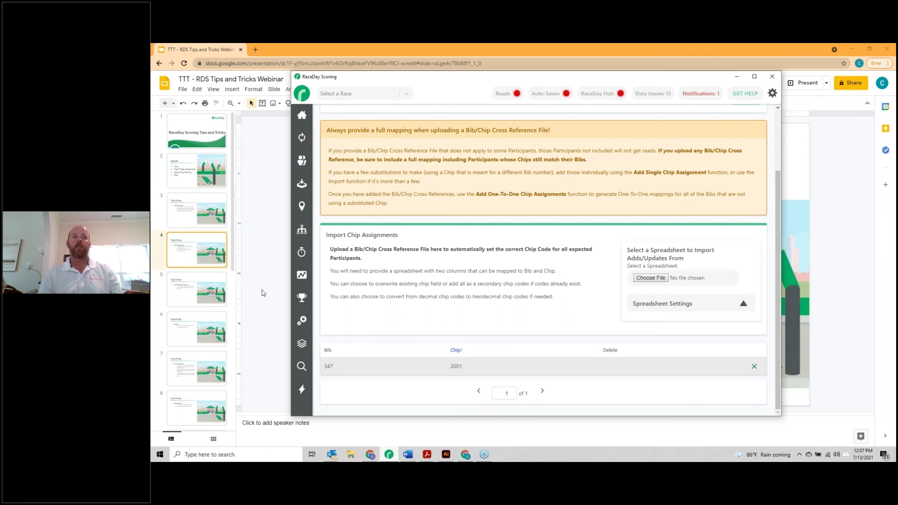
Step: Switch to Google Slides and highlight the Chip Assignments tip about selecting the correct spreadsheet settings
{"action": "left_click", "coordinate": [270, 252]}
{"action": "left_click_drag", "start_coordinate": [385, 258], "coordinate": [411, 281]}
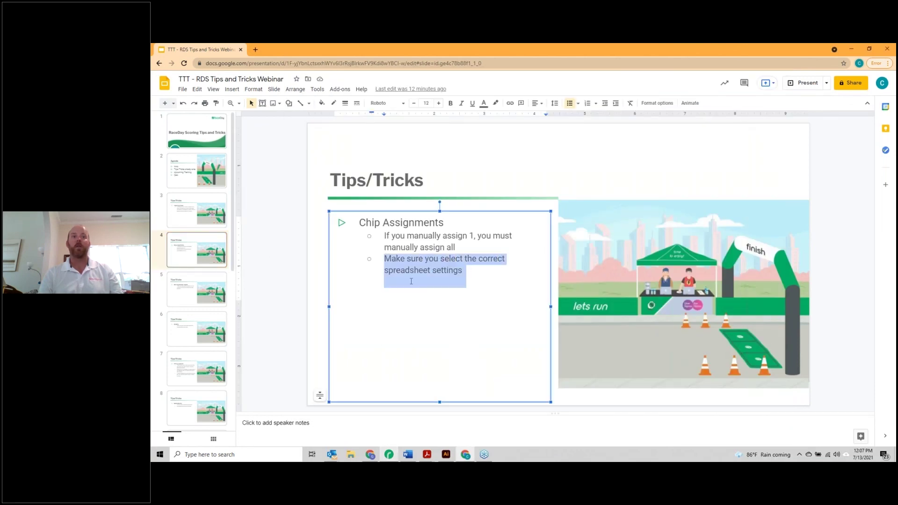
{"action": "left_click", "coordinate": [282, 285]}
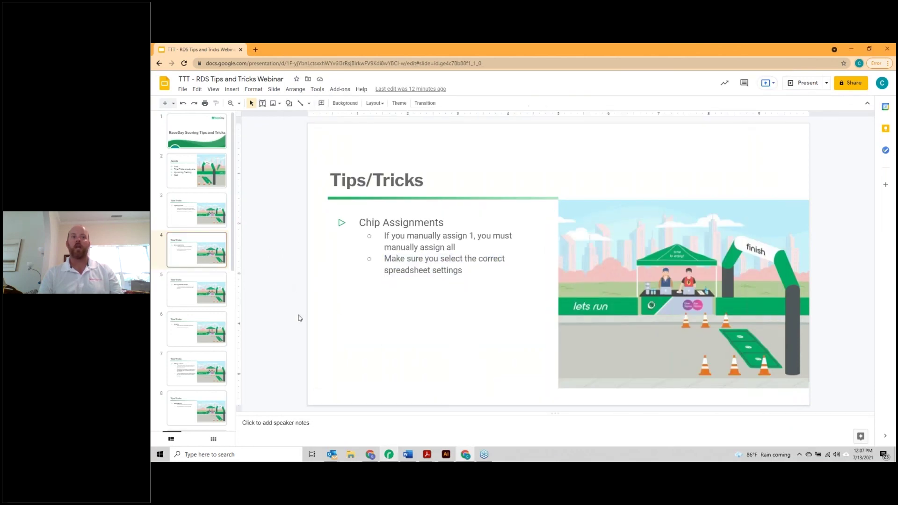
Step: Switch back to RaceDay Scoring and expand the Spreadsheet Settings for importing chip assignments
{"action": "left_click", "coordinate": [388, 455]}
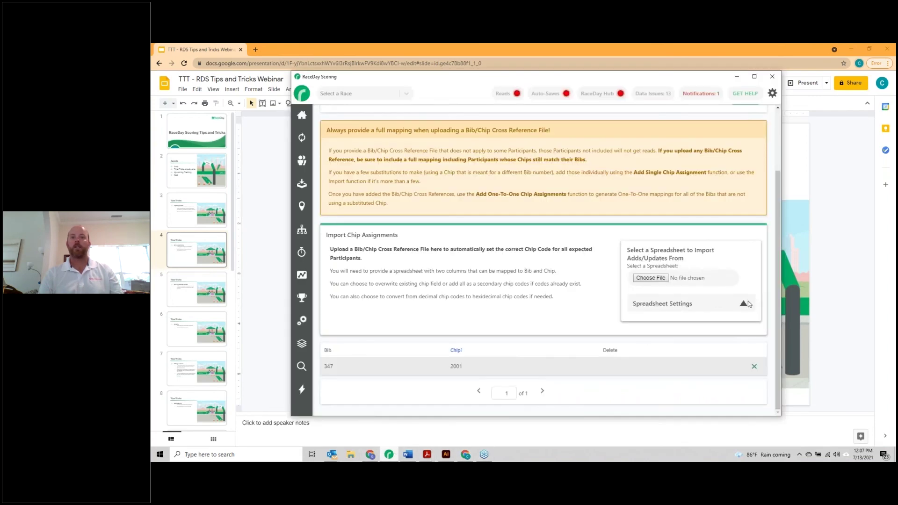
{"action": "left_click", "coordinate": [747, 304]}
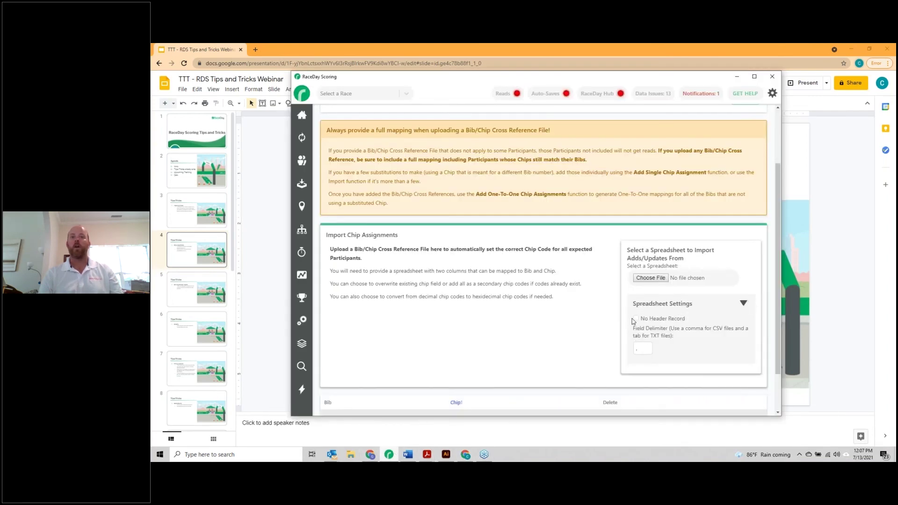
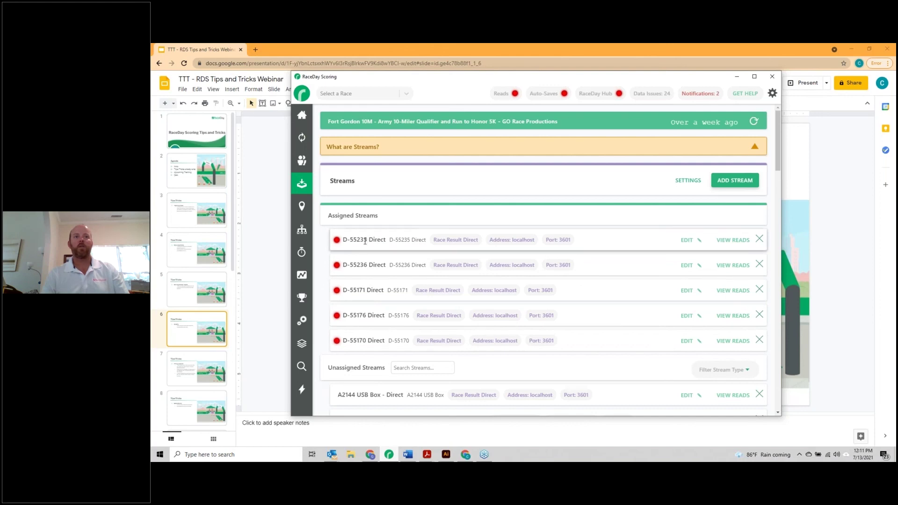
Step: Highlight 55235 in the first assigned stream's name and review the Fort Gordon race's assigned and unassigned streams
{"action": "left_click_drag", "start_coordinate": [366, 241], "coordinate": [349, 241]}
{"action": "scroll", "coordinate": [423, 330], "scroll_direction": "down", "scroll_amount": 1}
{"action": "scroll", "coordinate": [376, 355], "scroll_direction": "down", "scroll_amount": 1}
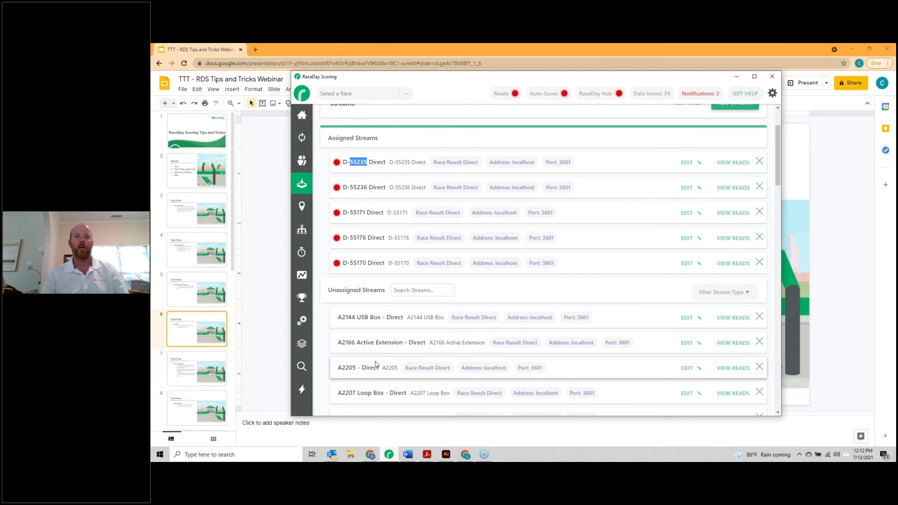
{"action": "scroll", "coordinate": [375, 364], "scroll_direction": "up", "scroll_amount": 2}
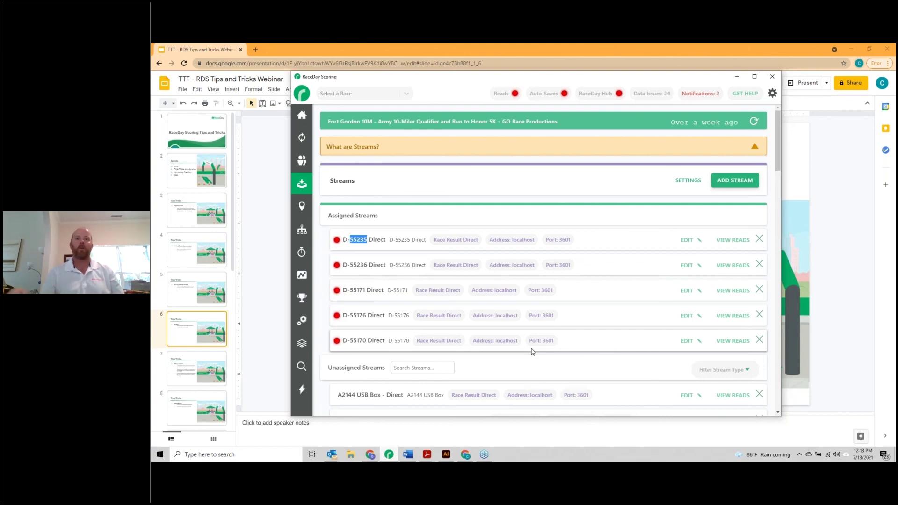
Step: Start a new stream named D-55235 File, reusing the copied name of the first assigned stream
{"action": "left_click", "coordinate": [372, 240]}
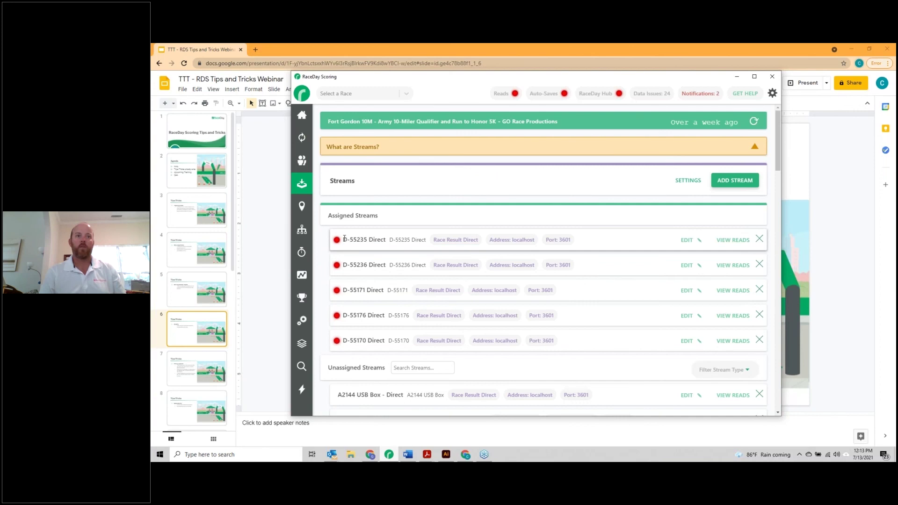
{"action": "left_click_drag", "start_coordinate": [350, 239], "coordinate": [384, 242]}
{"action": "key", "text": "ctrl+c"}
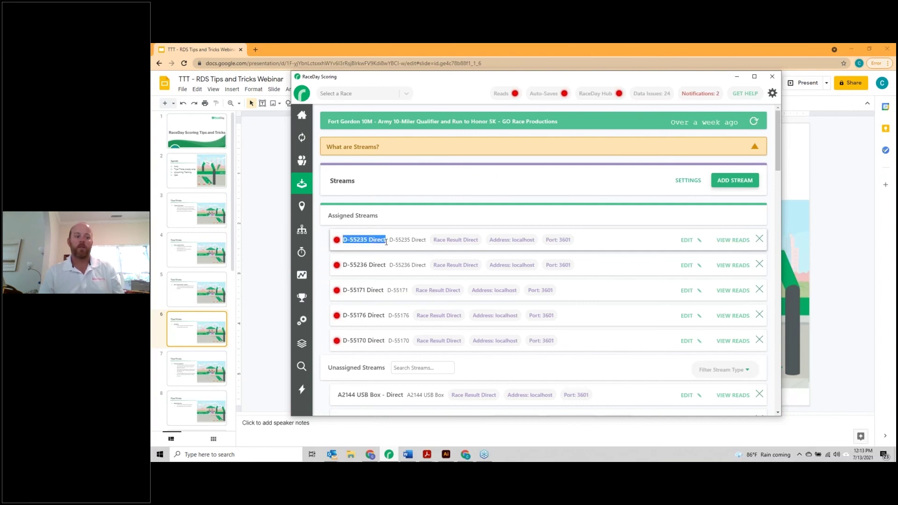
{"action": "left_click", "coordinate": [734, 180]}
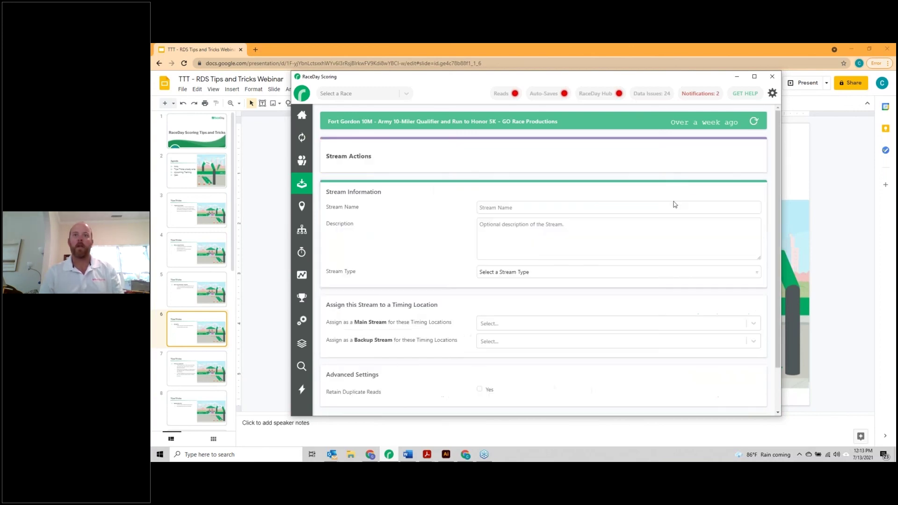
{"action": "left_click", "coordinate": [557, 209]}
{"action": "key", "text": "ctrl+v"}
{"action": "double_click", "coordinate": [510, 207]}
{"action": "type", "text": "File"}
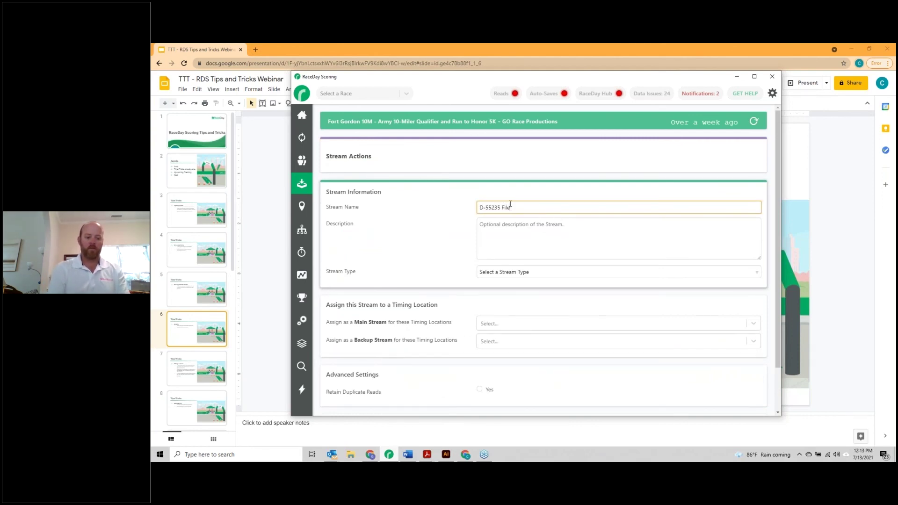
Step: Copy D-55235 from the new stream's name into its description
{"action": "left_click_drag", "start_coordinate": [500, 207], "coordinate": [466, 208]}
{"action": "key", "text": "ctrl+c"}
{"action": "left_click", "coordinate": [501, 239]}
{"action": "key", "text": "ctrl+v"}
Step: Set the stream type to Race Result Direct and the Race Result source name to D-55235
{"action": "left_click", "coordinate": [526, 273]}
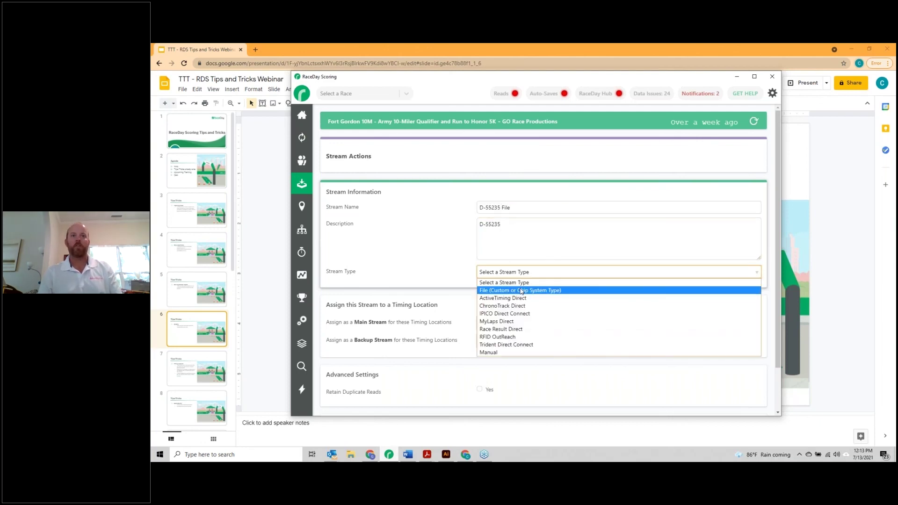
{"action": "left_click", "coordinate": [530, 329]}
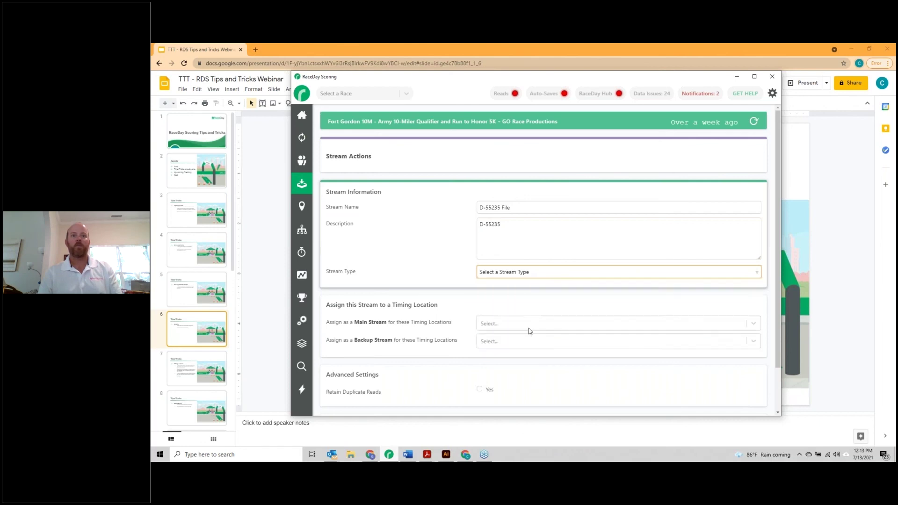
{"action": "left_click", "coordinate": [577, 290]}
{"action": "key", "text": "ctrl+v"}
Step: Change the stream type to a file stream with the file type Race Result File
{"action": "left_click", "coordinate": [576, 274]}
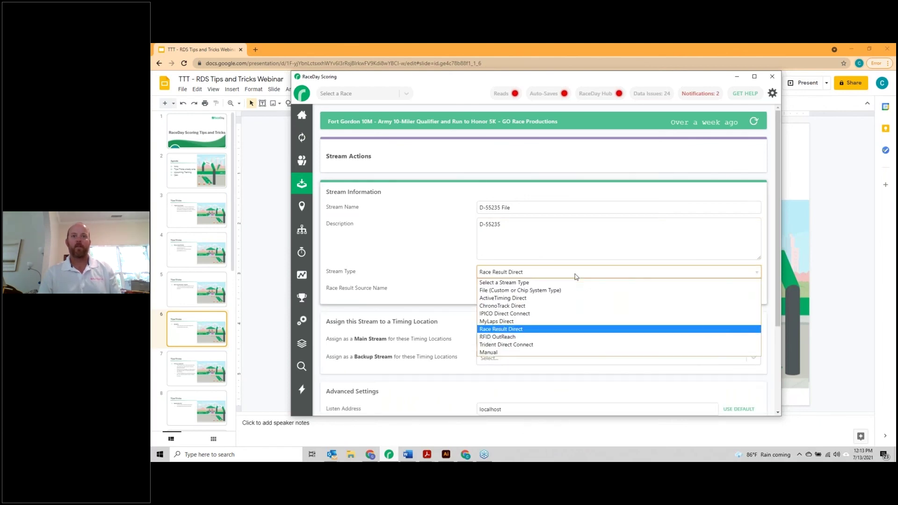
{"action": "left_click", "coordinate": [520, 290]}
{"action": "left_click", "coordinate": [524, 290]}
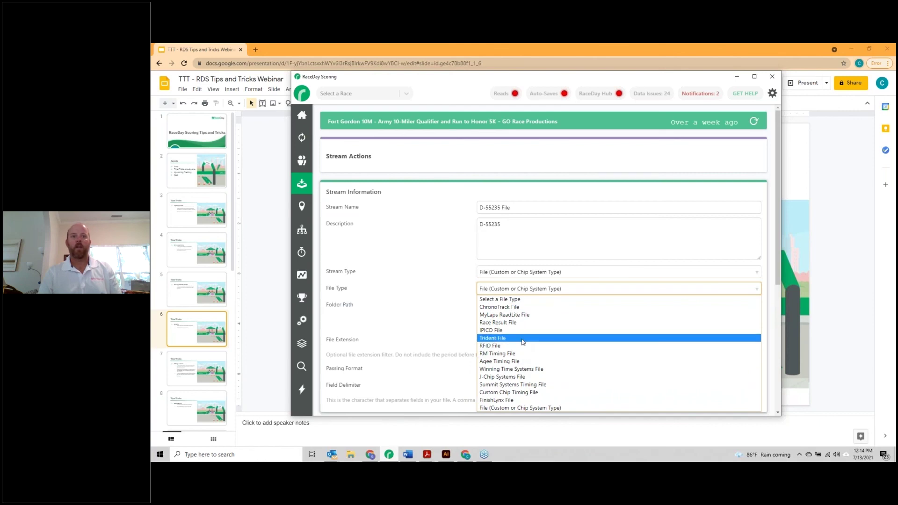
{"action": "left_click", "coordinate": [524, 322]}
Step: Set the stream's folder path to the 2021CSTS3 folder inside Read Files on the Desktop
{"action": "left_click", "coordinate": [521, 305]}
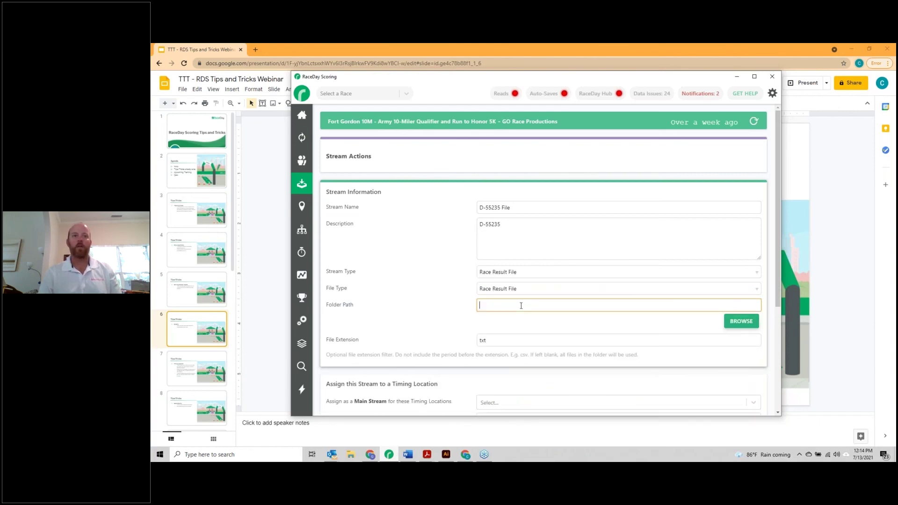
{"action": "left_click", "coordinate": [739, 322]}
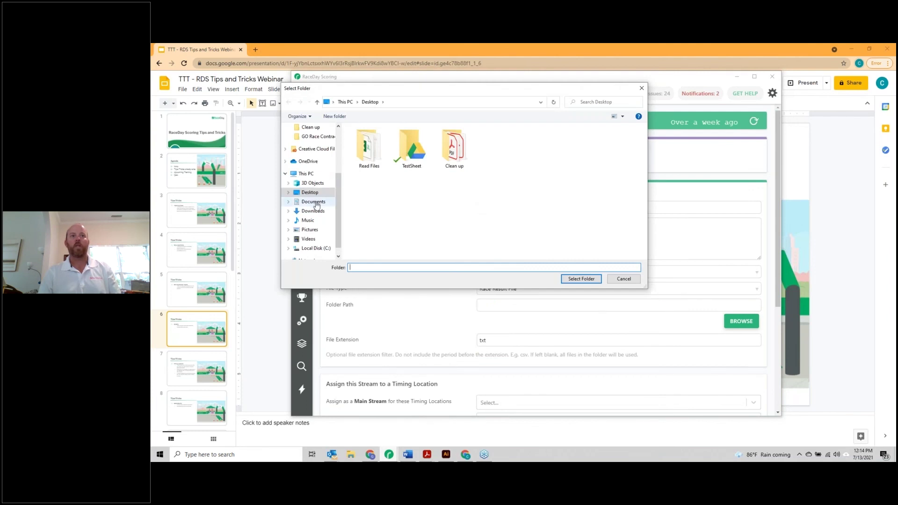
{"action": "double_click", "coordinate": [368, 149]}
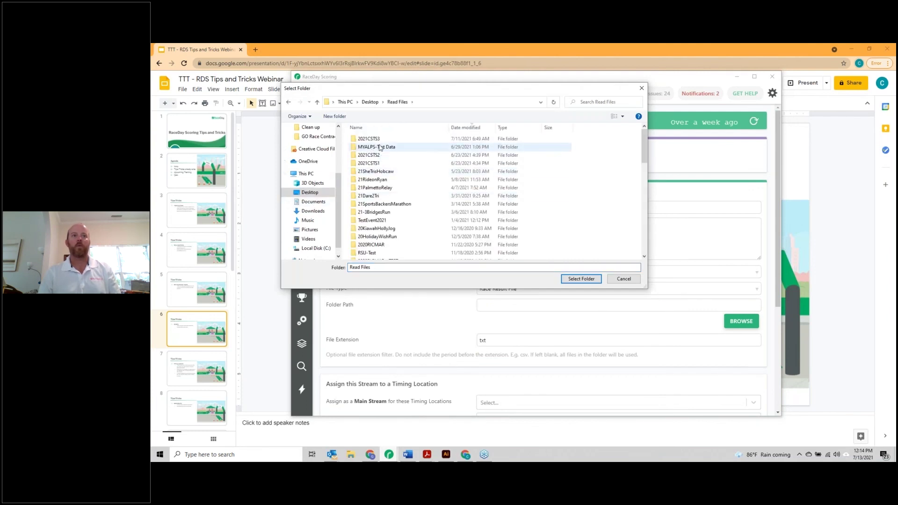
{"action": "double_click", "coordinate": [381, 140]}
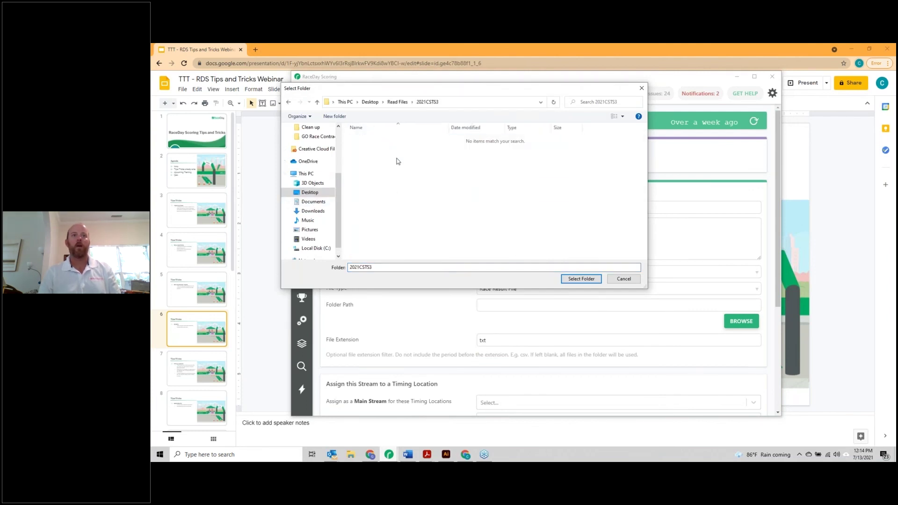
{"action": "left_click", "coordinate": [582, 278]}
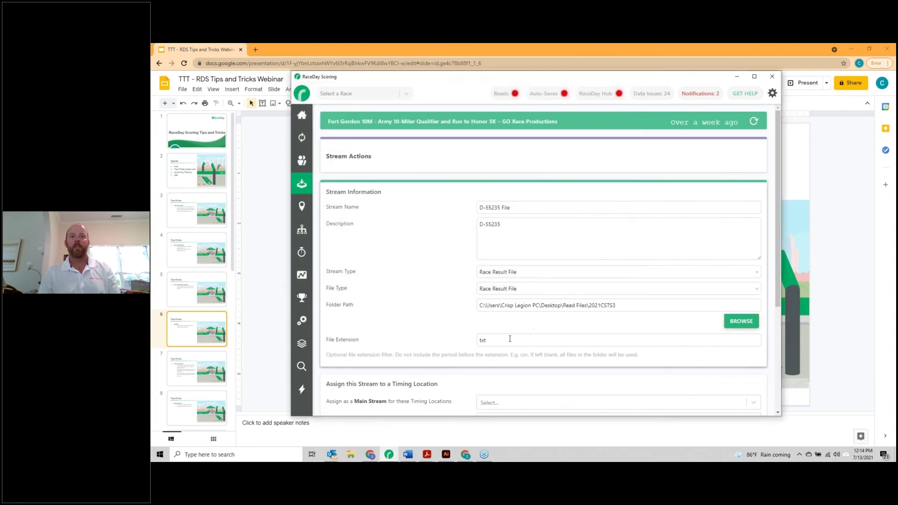
Step: Review the new stream's Advanced Settings and leave for the Dashboard without saving the stream
{"action": "scroll", "coordinate": [493, 340], "scroll_direction": "down", "scroll_amount": 4}
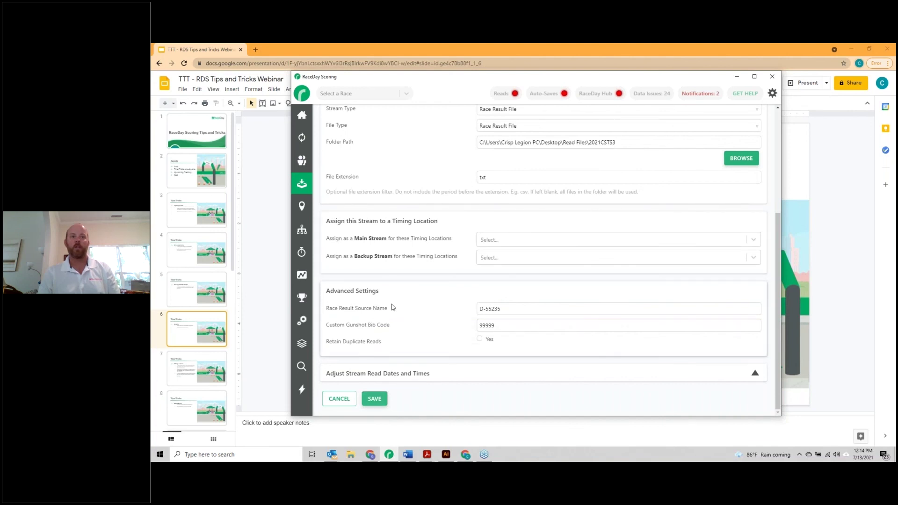
{"action": "left_click", "coordinate": [300, 117]}
{"action": "left_click", "coordinate": [560, 251]}
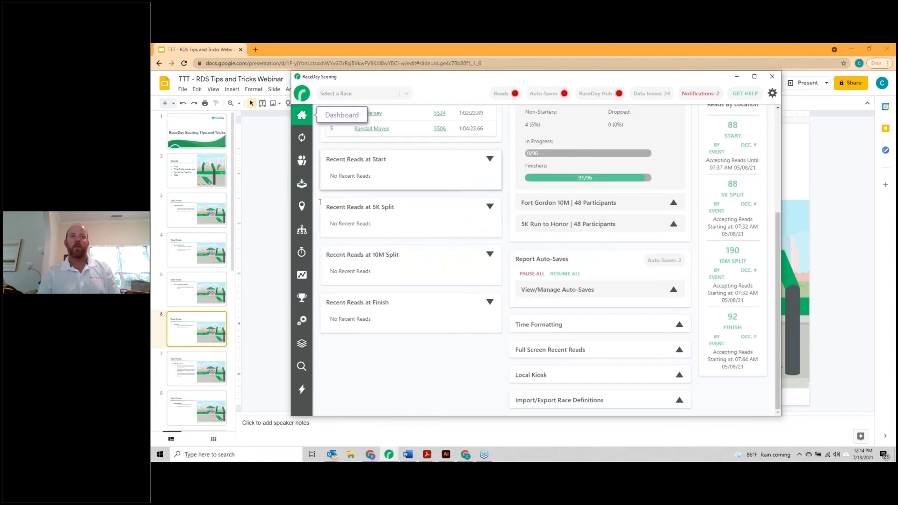
Step: Show the Timing Locations tips slide in Google Slides and return to RaceDay Scoring to view the race's timing locations
{"action": "left_click", "coordinate": [264, 297]}
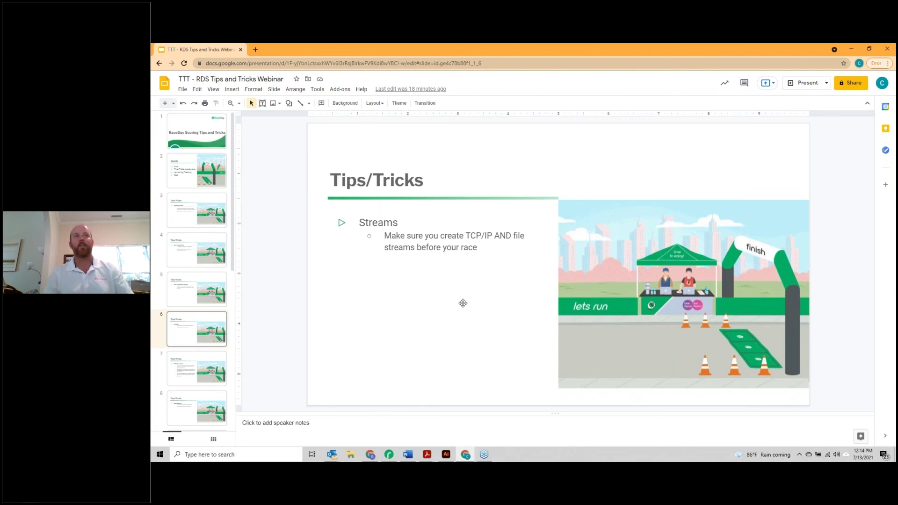
{"action": "left_click", "coordinate": [182, 385]}
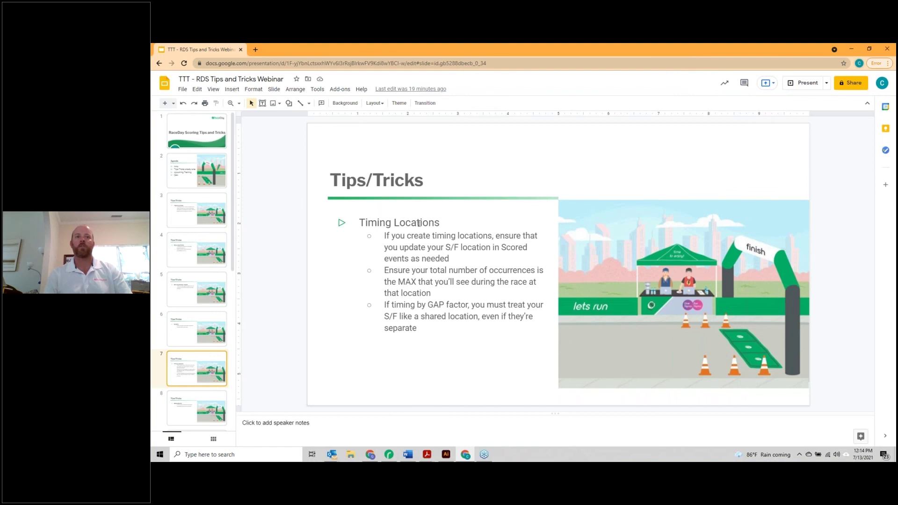
{"action": "left_click", "coordinate": [389, 455]}
{"action": "left_click", "coordinate": [302, 206]}
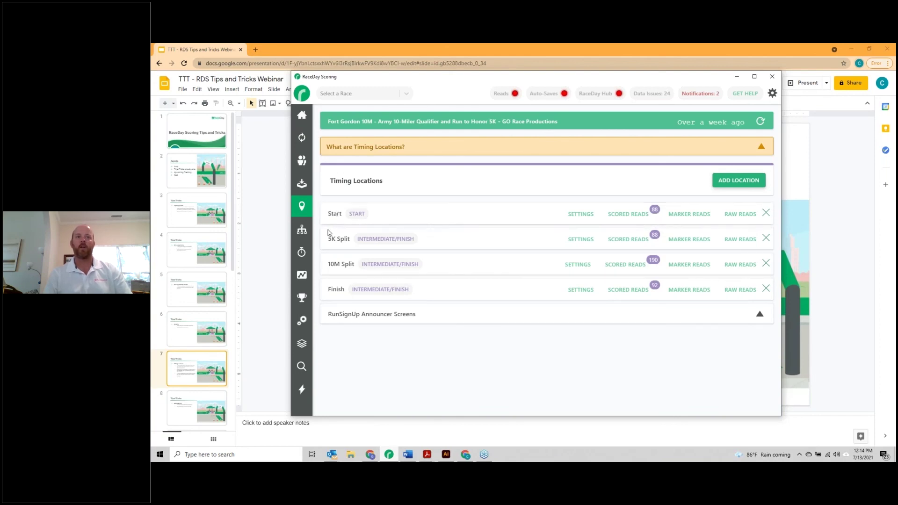
Step: Open the Scored Events setup and check the start timing location choices for Fort Gordon 10M
{"action": "left_click", "coordinate": [301, 231]}
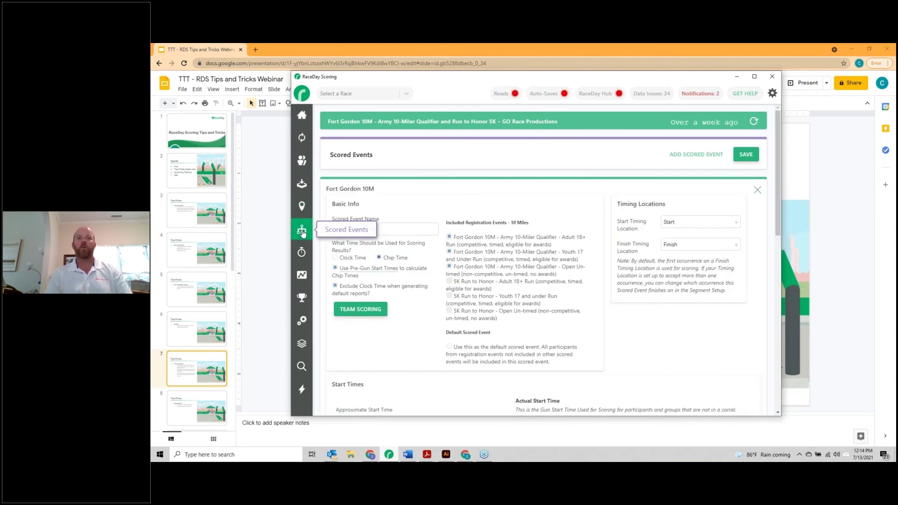
{"action": "left_click", "coordinate": [718, 224]}
{"action": "left_click", "coordinate": [733, 223]}
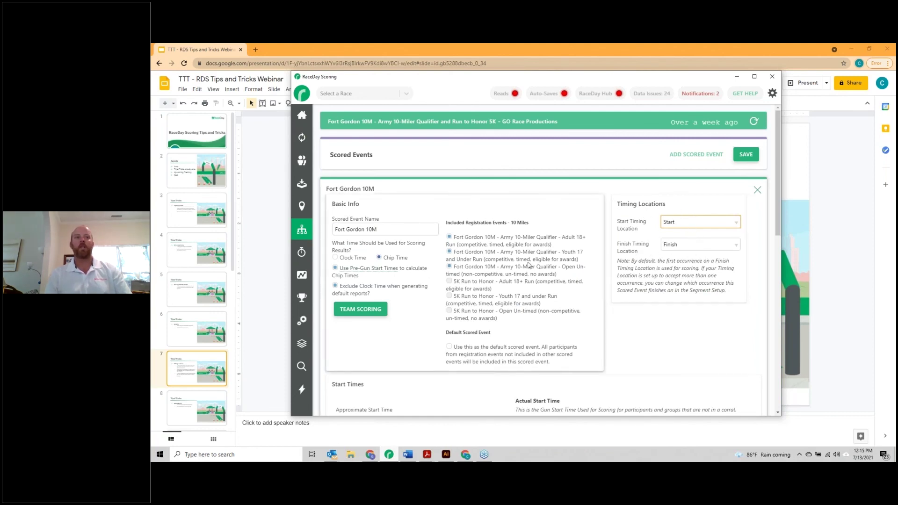
Step: Review the Fort Gordon 10M segments' start and end points and return to the Scored Events setup
{"action": "left_click", "coordinate": [302, 275]}
{"action": "left_click", "coordinate": [724, 177]}
{"action": "left_click", "coordinate": [737, 197]}
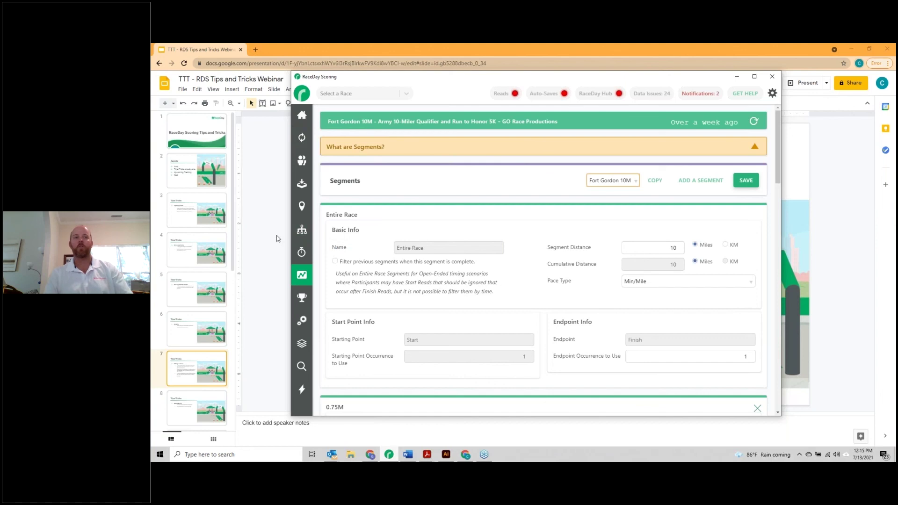
{"action": "left_click", "coordinate": [302, 232]}
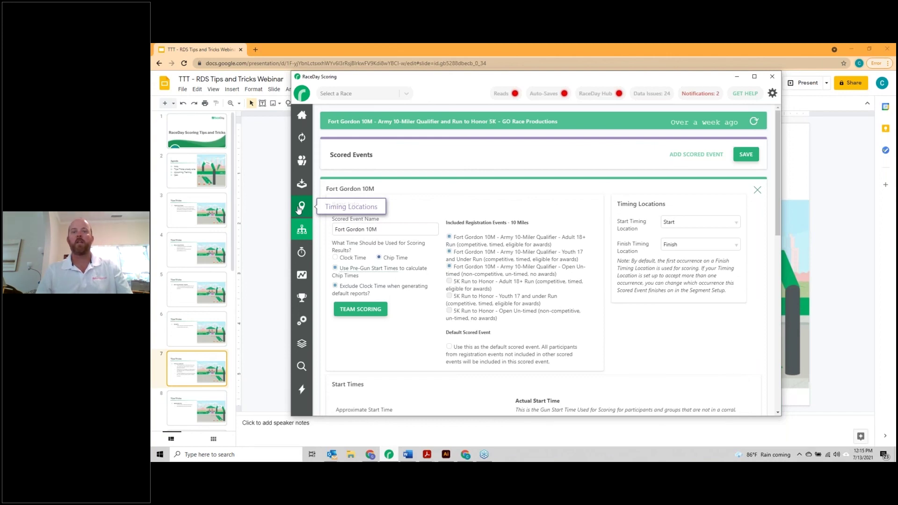
Step: Switch to Google Slides and highlight the Timing Locations tip about the total number of occurrences
{"action": "left_click", "coordinate": [274, 250]}
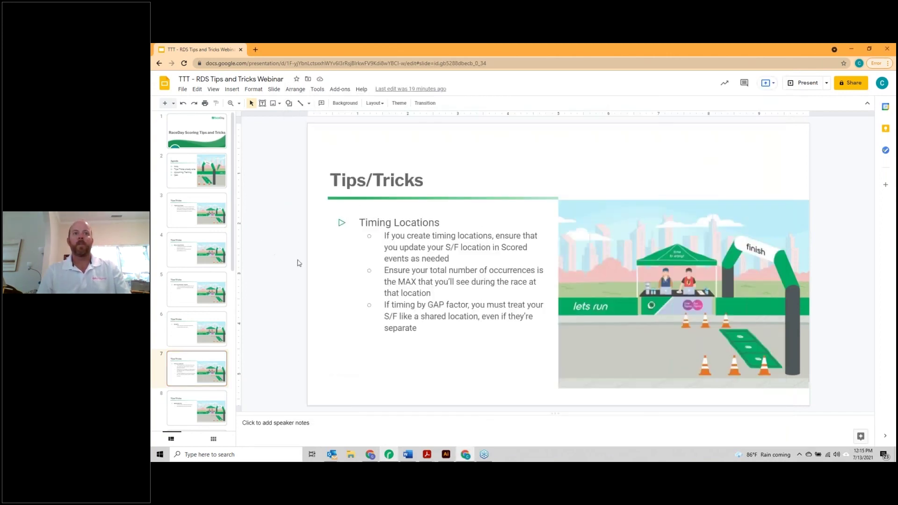
{"action": "left_click_drag", "start_coordinate": [384, 270], "coordinate": [463, 291]}
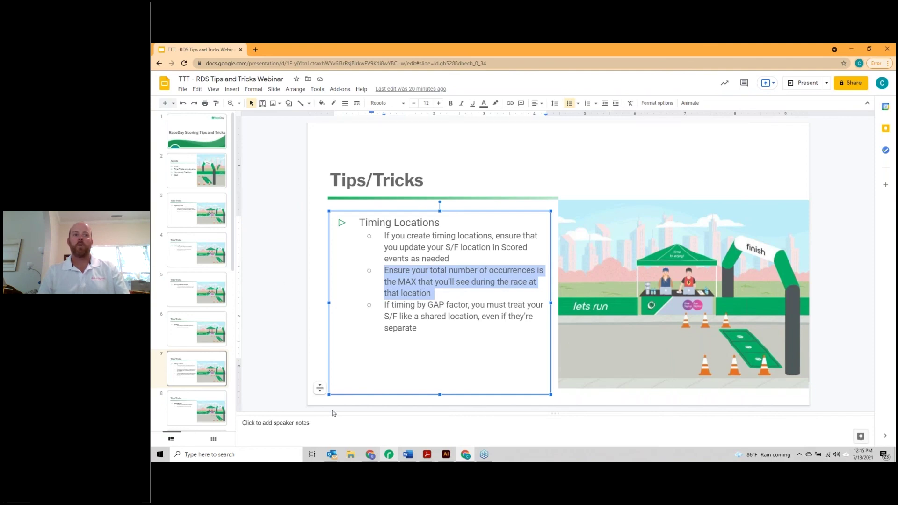
Step: Switch to RaceDay Scoring, open the Test MYLAPS Event race and show its timing locations
{"action": "left_click", "coordinate": [388, 454]}
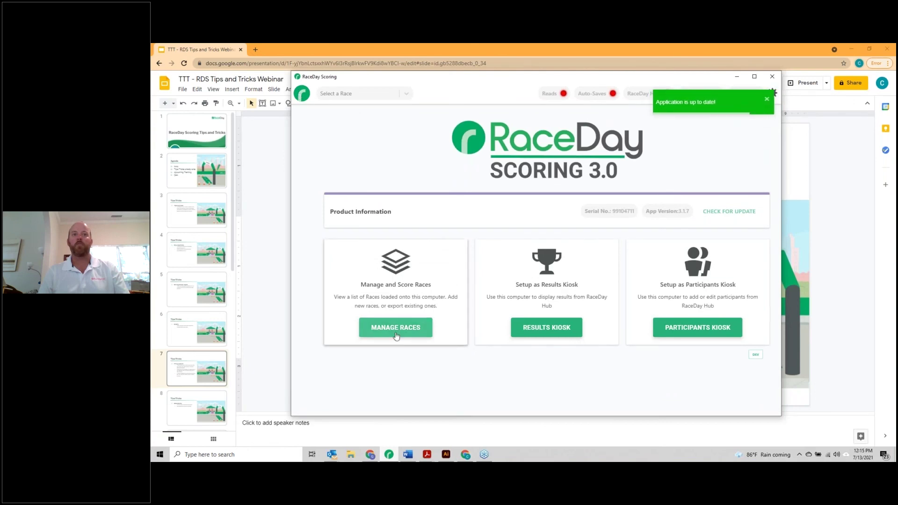
{"action": "left_click", "coordinate": [396, 328]}
{"action": "left_click", "coordinate": [421, 245]}
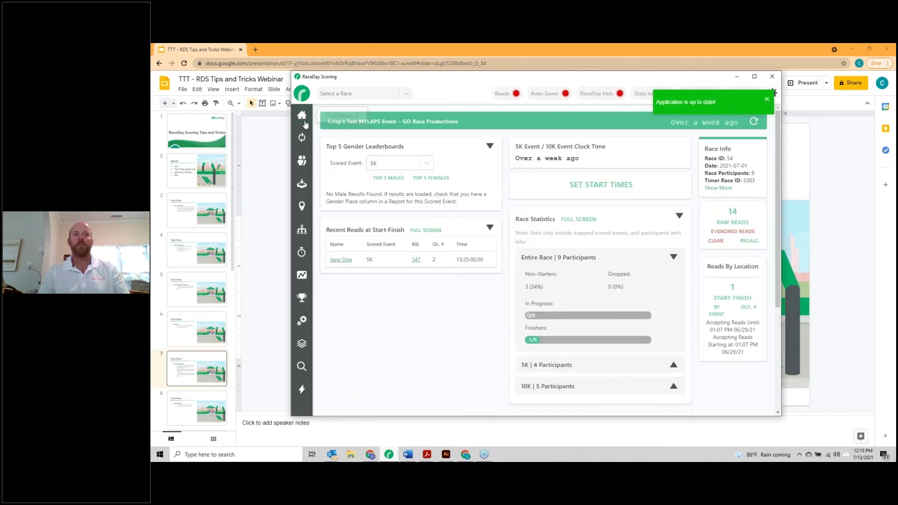
{"action": "left_click", "coordinate": [303, 210]}
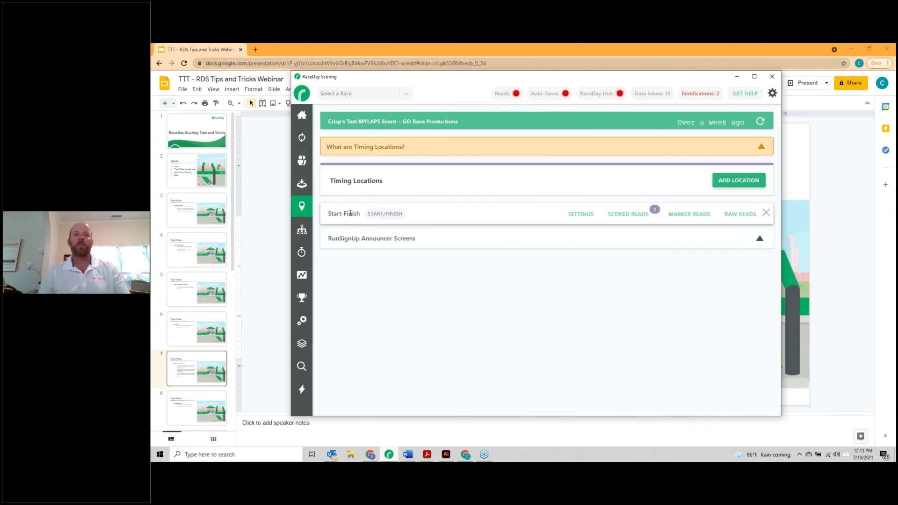
Step: Open the Start-Finish location's settings and review its start and finish read settings, occurrences and gap factors
{"action": "left_click", "coordinate": [580, 214]}
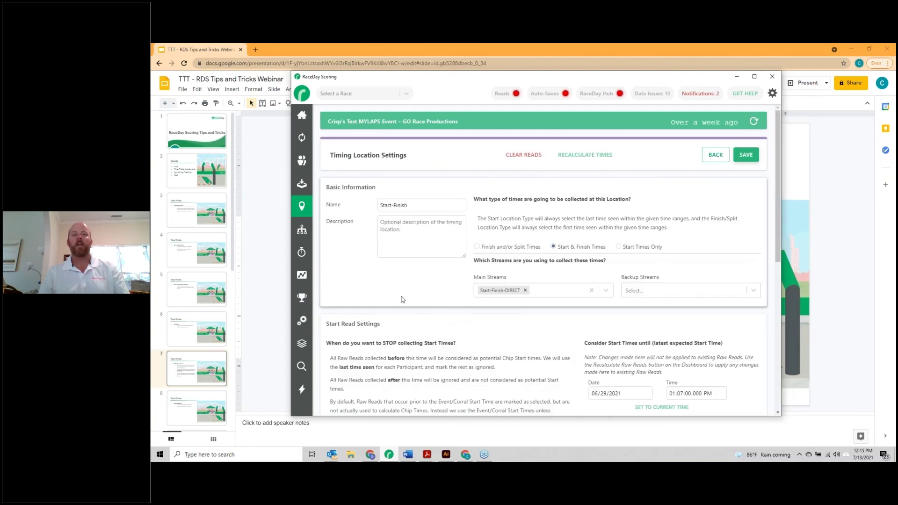
{"action": "scroll", "coordinate": [468, 295], "scroll_direction": "down", "scroll_amount": 1}
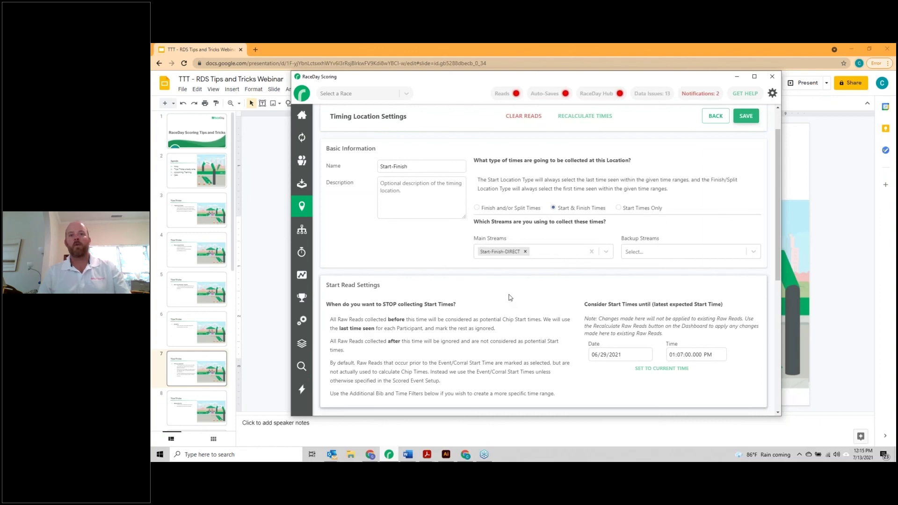
{"action": "scroll", "coordinate": [510, 297], "scroll_direction": "down", "scroll_amount": 1}
{"action": "scroll", "coordinate": [510, 298], "scroll_direction": "down", "scroll_amount": 1}
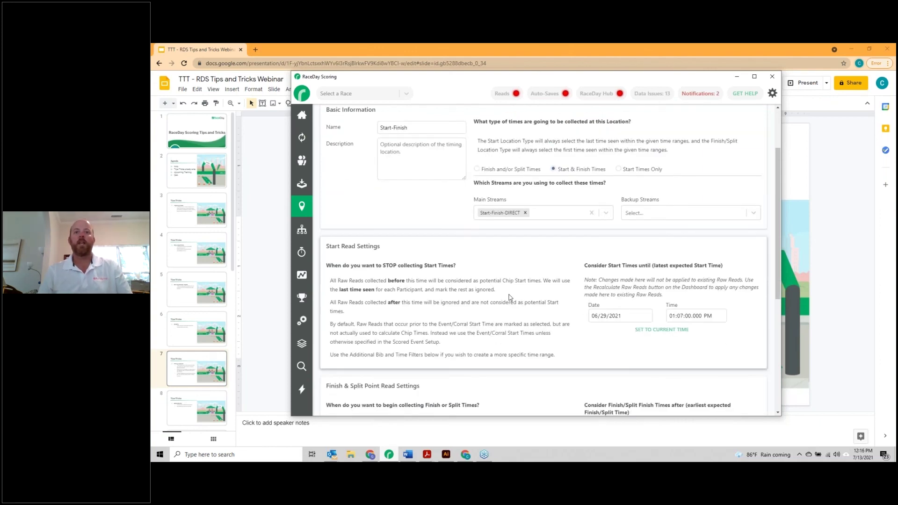
{"action": "scroll", "coordinate": [511, 278], "scroll_direction": "down", "scroll_amount": 6}
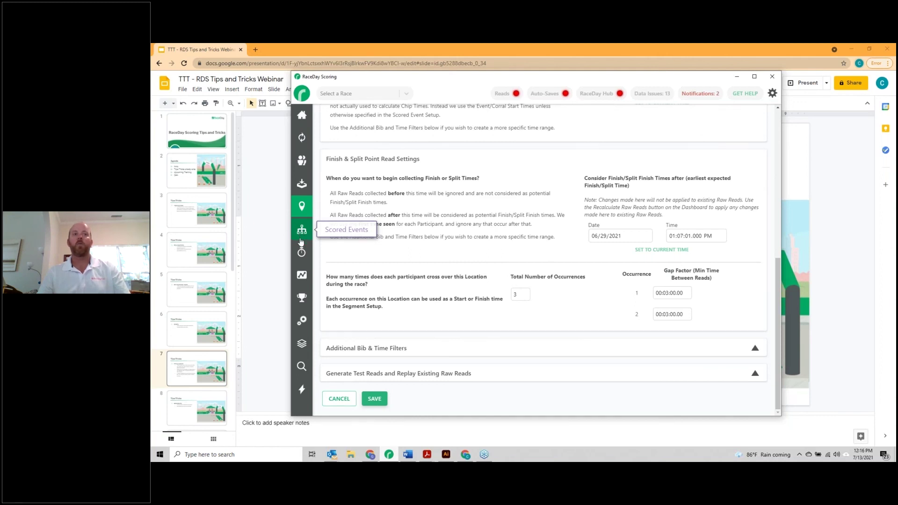
Step: Check the endpoint occurrence used in the Entire Race segment of the 5K and 10K events
{"action": "left_click", "coordinate": [302, 275]}
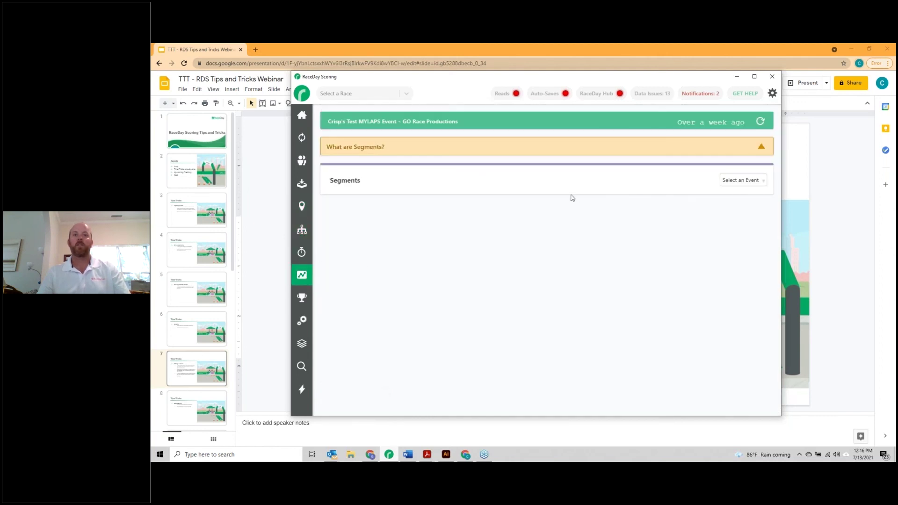
{"action": "left_click", "coordinate": [735, 181]}
{"action": "left_click", "coordinate": [736, 198]}
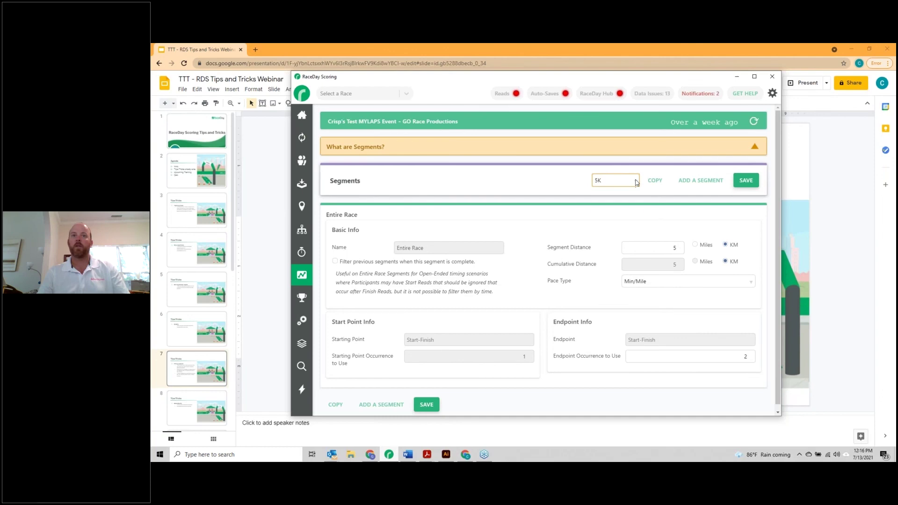
{"action": "left_click", "coordinate": [615, 180]}
{"action": "left_click", "coordinate": [616, 206]}
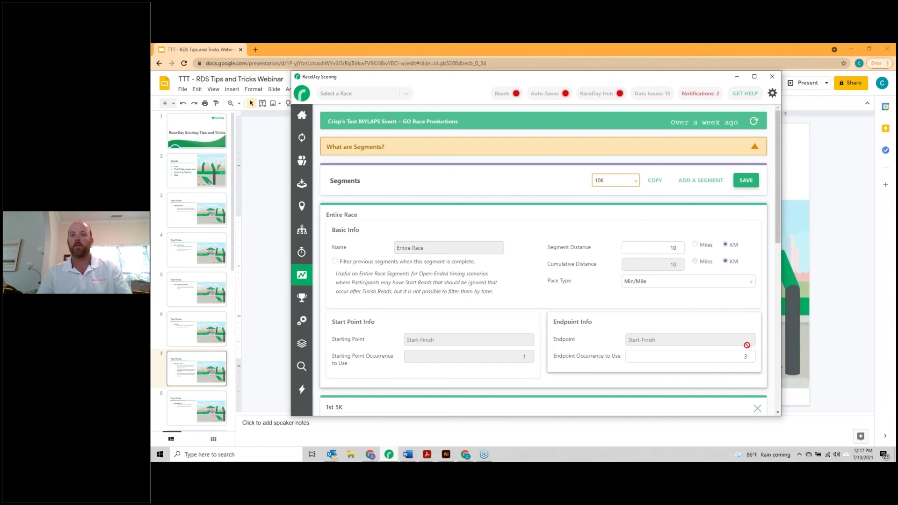
Step: Switch back to the Timing Locations tips slide in Google Slides
{"action": "left_click", "coordinate": [263, 298]}
{"action": "left_click", "coordinate": [278, 302]}
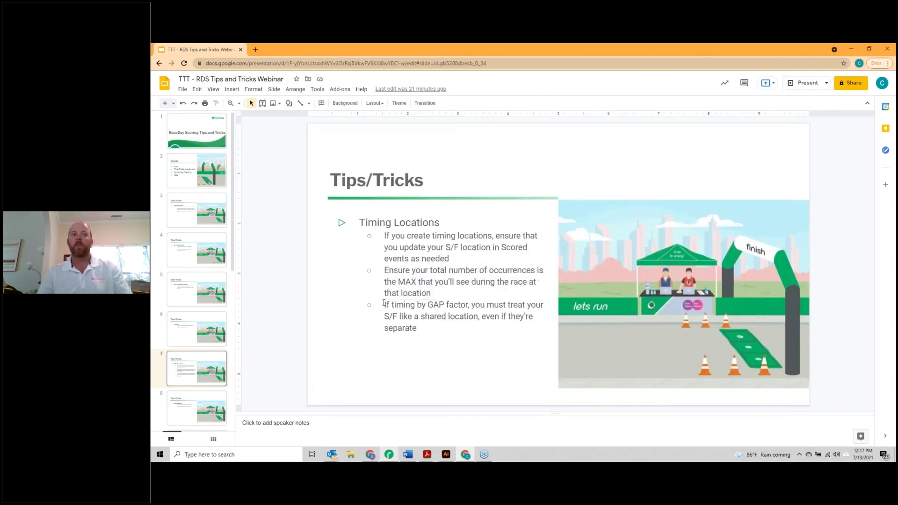
Step: Highlight the GAP factor tip on the slide, and switch to RaceDay Scoring to show the race's timing locations
{"action": "left_click_drag", "start_coordinate": [383, 303], "coordinate": [432, 327]}
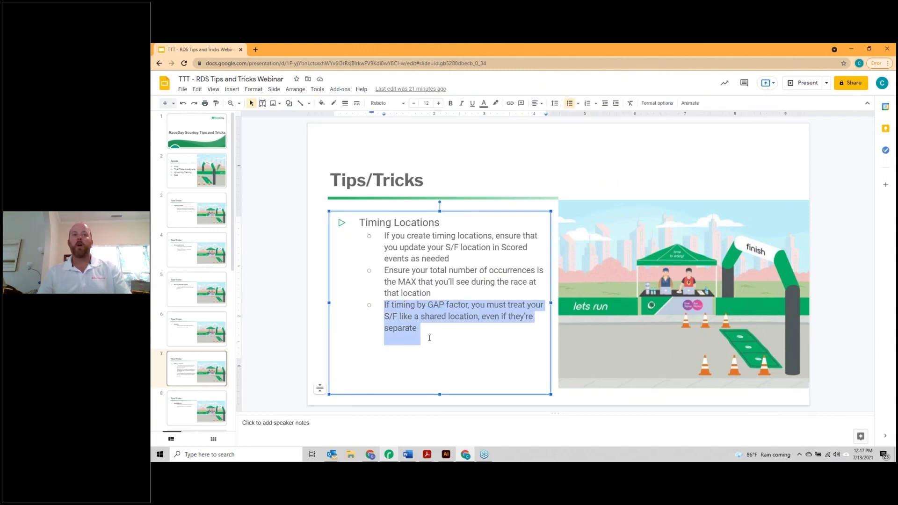
{"action": "left_click", "coordinate": [291, 340]}
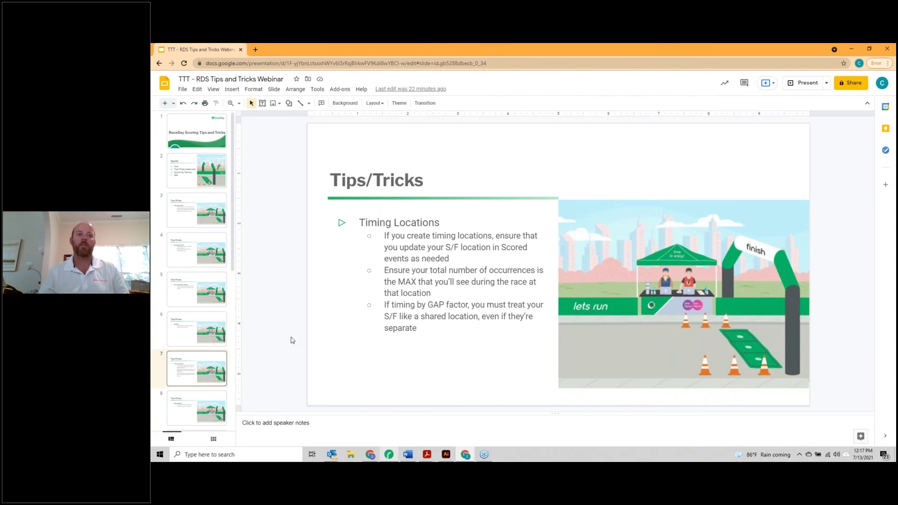
{"action": "left_click", "coordinate": [388, 454]}
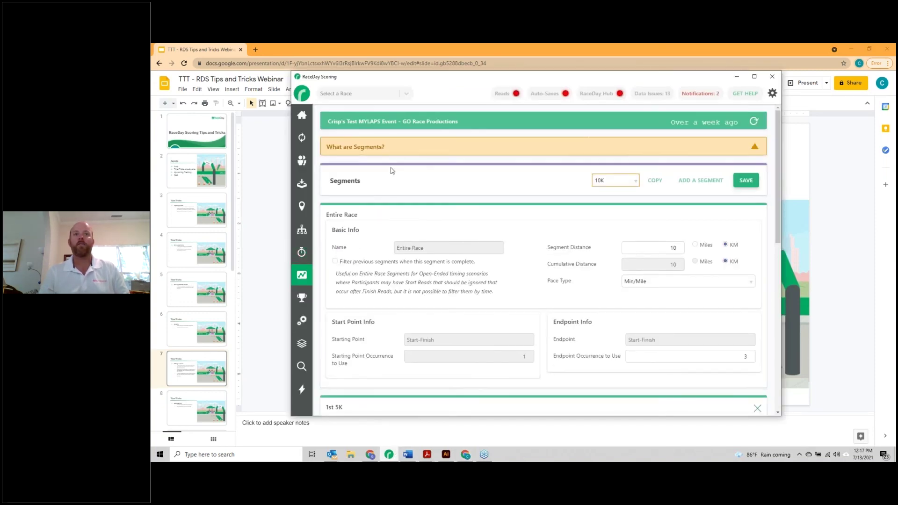
{"action": "left_click", "coordinate": [302, 229]}
{"action": "left_click", "coordinate": [302, 206]}
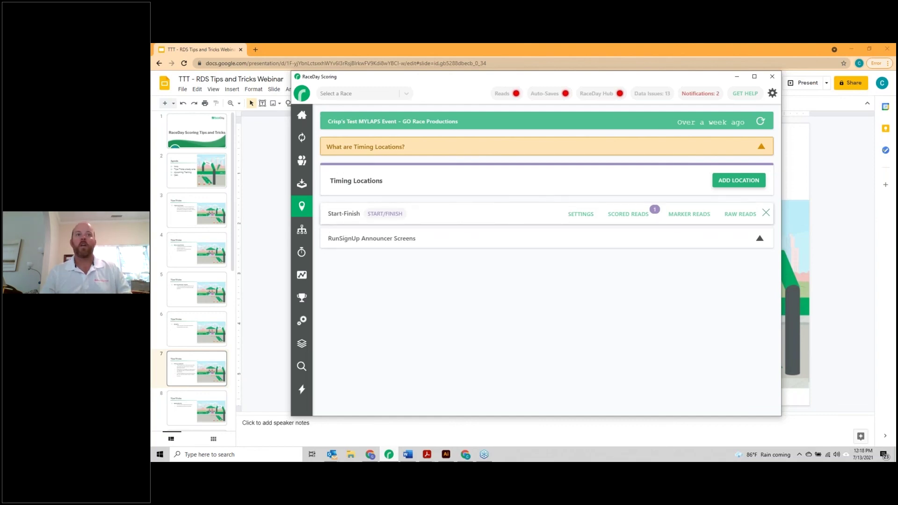
Step: Open the Start-Finish location's settings and compare its start read cutoff with its finish read start time, occurrences and gap factors
{"action": "left_click", "coordinate": [581, 214]}
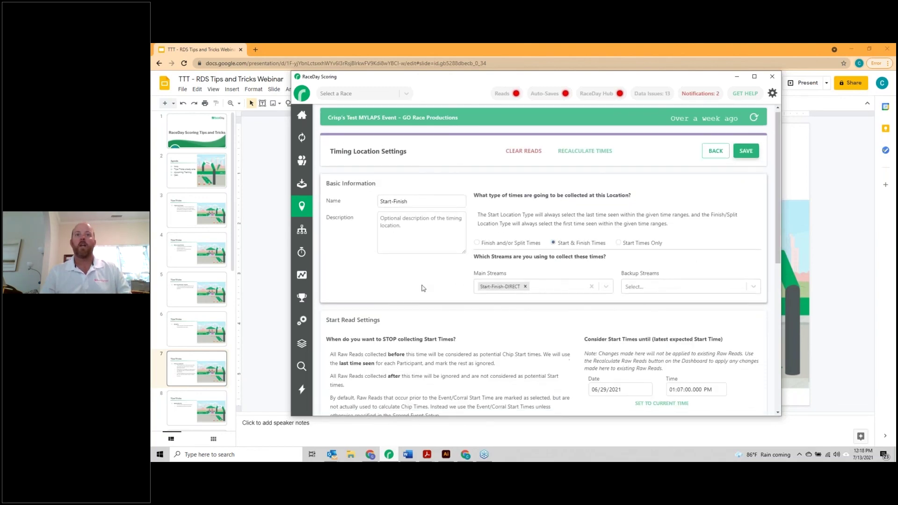
{"action": "scroll", "coordinate": [422, 289], "scroll_direction": "down", "scroll_amount": 2}
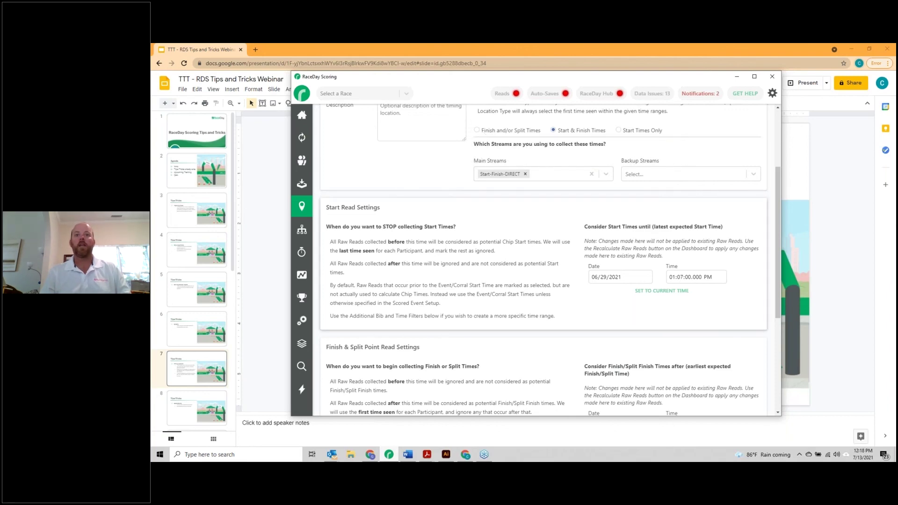
{"action": "scroll", "coordinate": [607, 340], "scroll_direction": "down", "scroll_amount": 3}
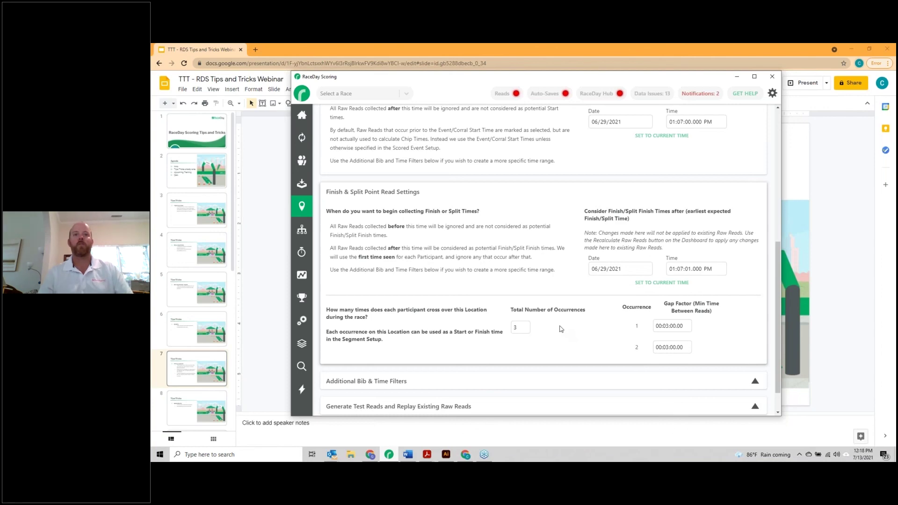
{"action": "scroll", "coordinate": [561, 329], "scroll_direction": "up", "scroll_amount": 3}
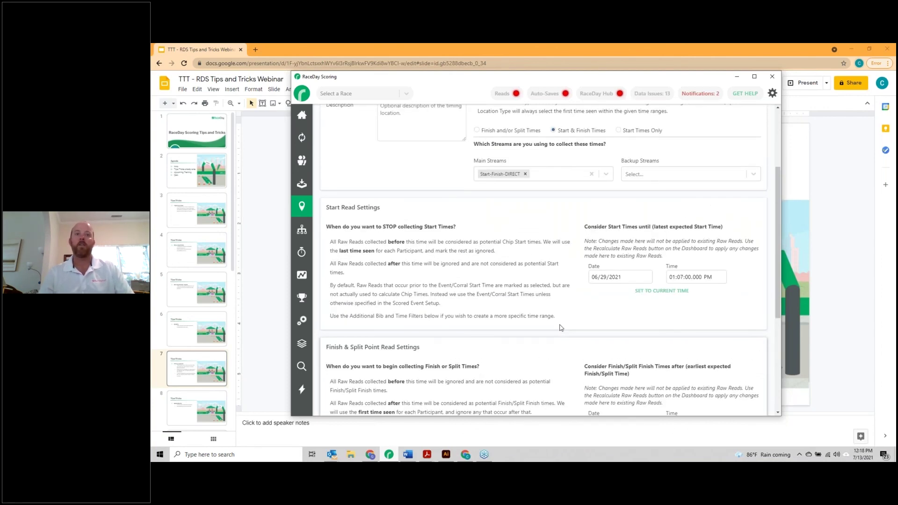
Step: Switch to Google Slides and show the Scored Events tips on slide 8
{"action": "left_click", "coordinate": [269, 291]}
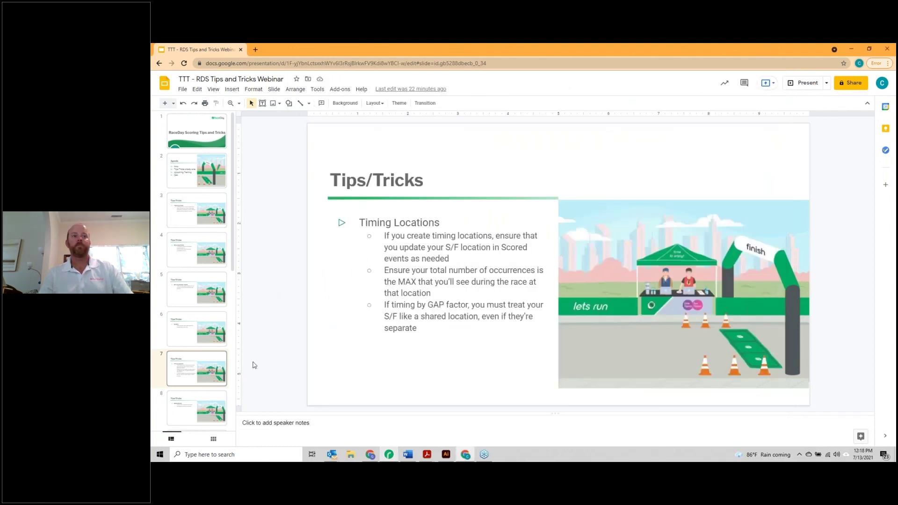
{"action": "scroll", "coordinate": [197, 363], "scroll_direction": "down", "scroll_amount": 1}
{"action": "left_click", "coordinate": [193, 364]}
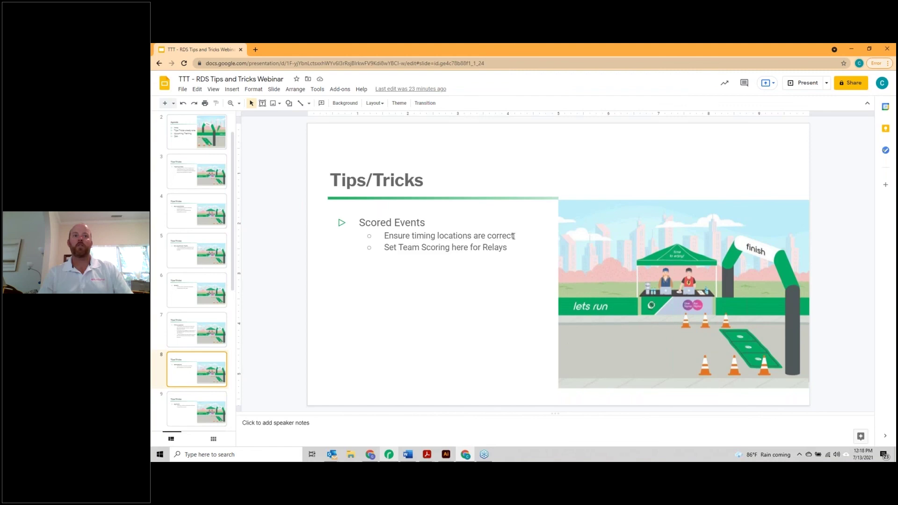
Step: Switch to RaceDay Scoring and check the start and finish timing locations of the 5K scored event
{"action": "left_click", "coordinate": [389, 454]}
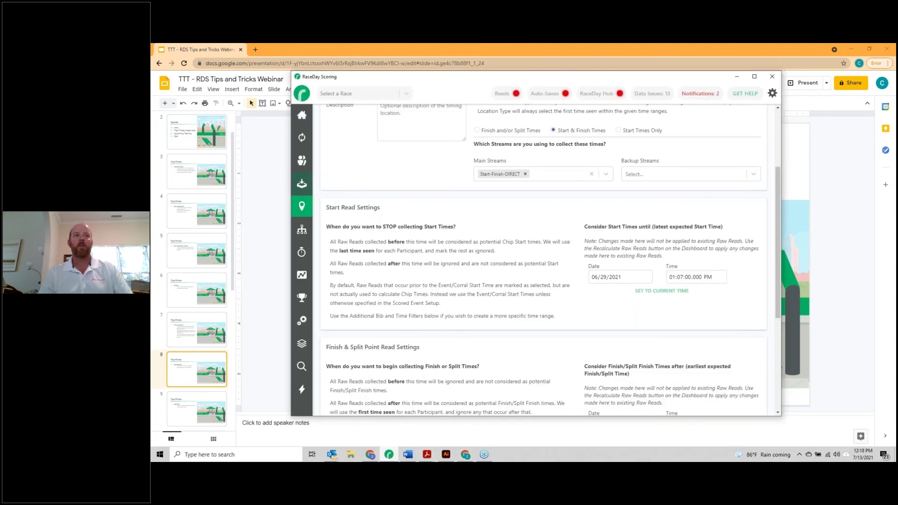
{"action": "scroll", "coordinate": [340, 248], "scroll_direction": "up", "scroll_amount": 3}
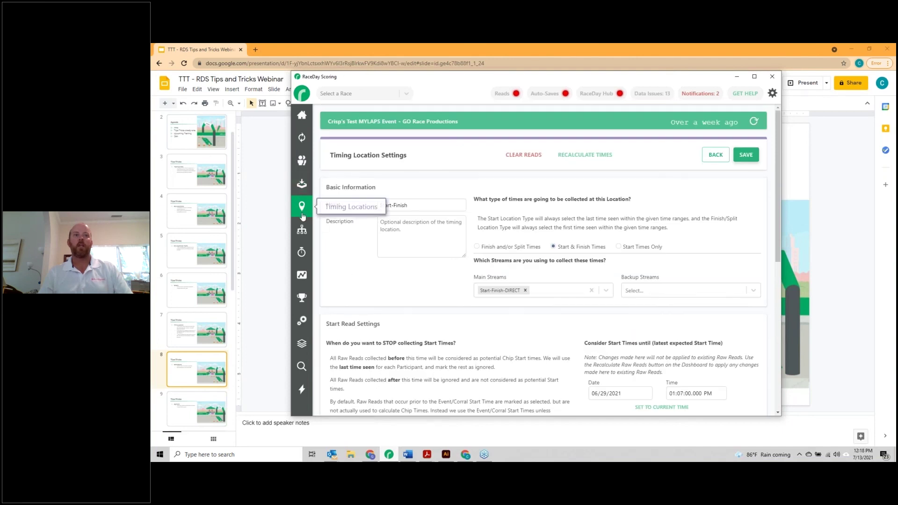
{"action": "left_click", "coordinate": [301, 238]}
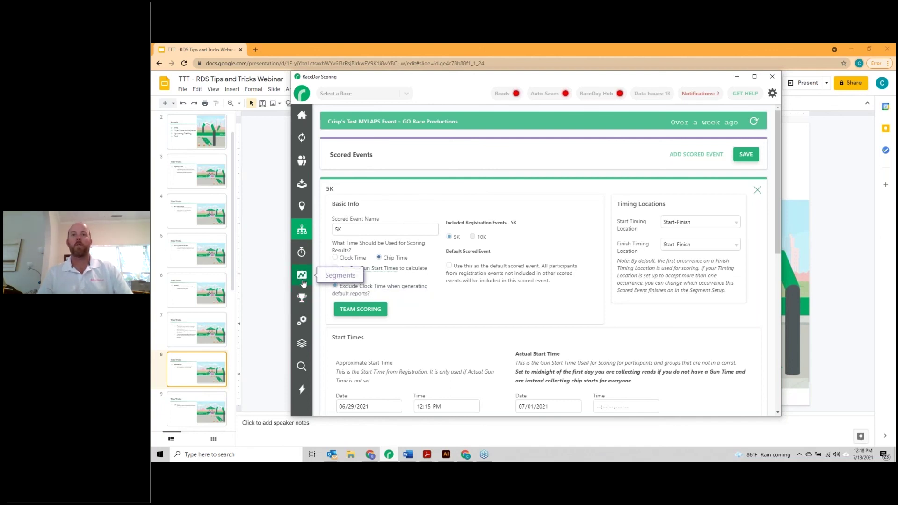
Step: Switch to Google Slides and highlight the tip about setting Team Scoring for relays
{"action": "left_click", "coordinate": [269, 282]}
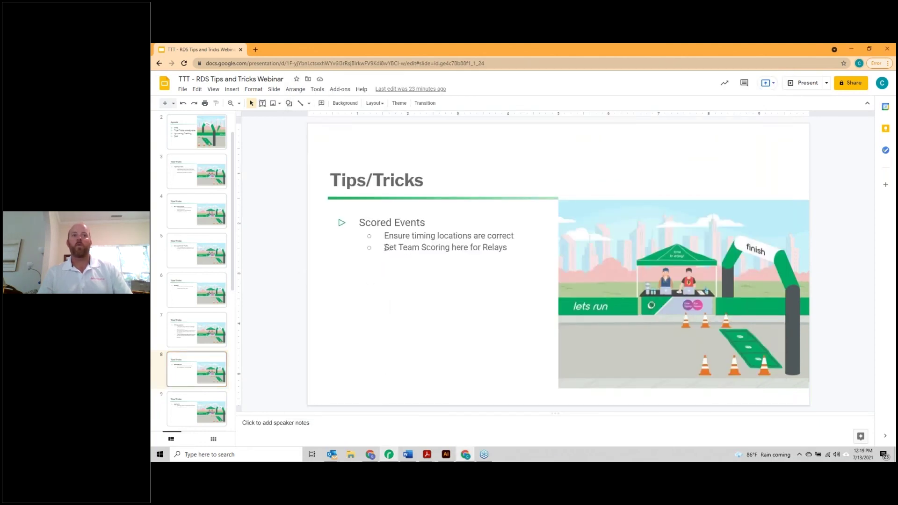
{"action": "left_click_drag", "start_coordinate": [384, 248], "coordinate": [510, 249]}
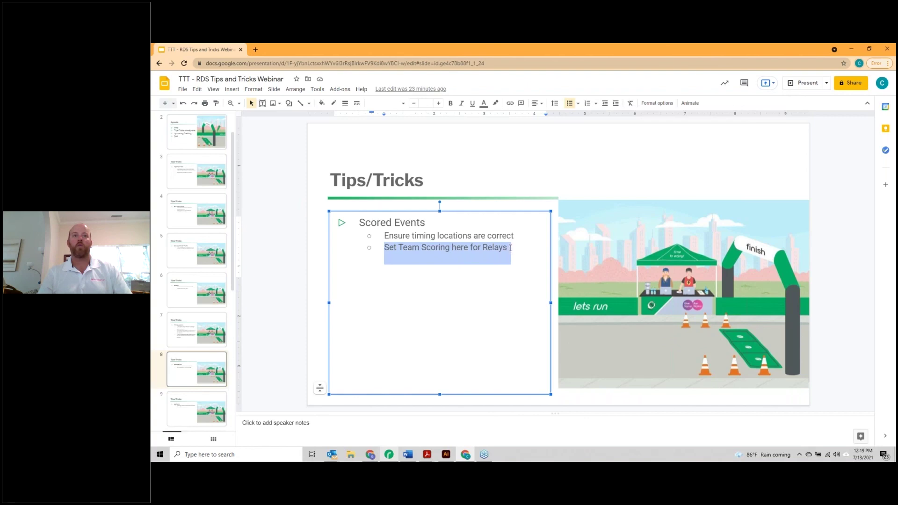
{"action": "left_click", "coordinate": [275, 276]}
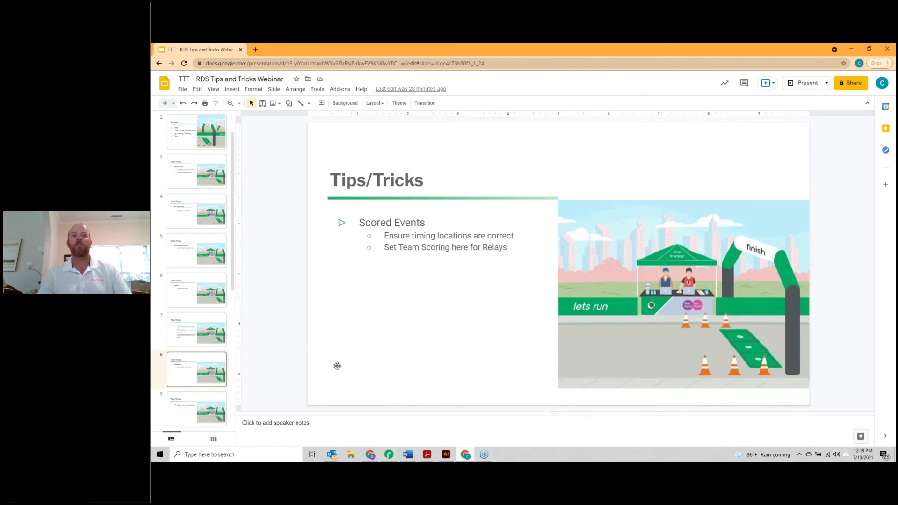
Step: Switch to RaceDay Scoring, view the team scoring types offered for the 5K scored event, and close the dialog without saving
{"action": "left_click", "coordinate": [389, 455]}
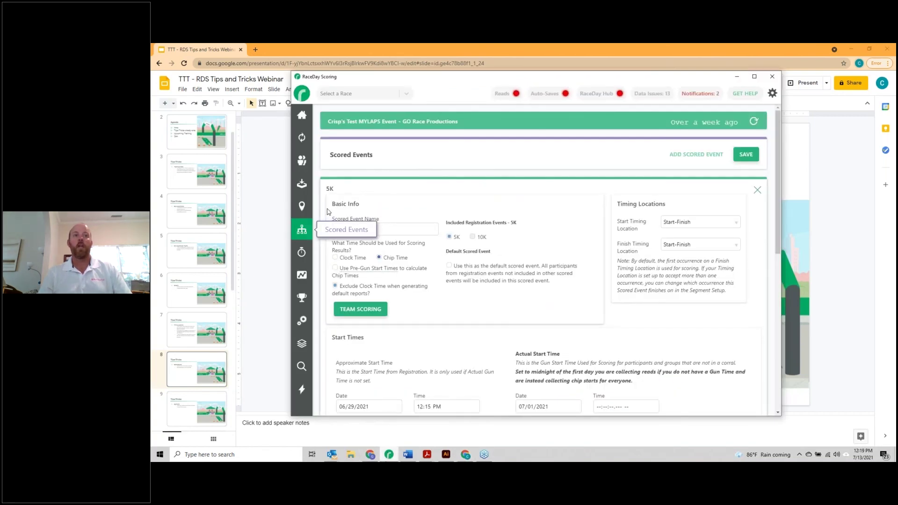
{"action": "left_click", "coordinate": [381, 311]}
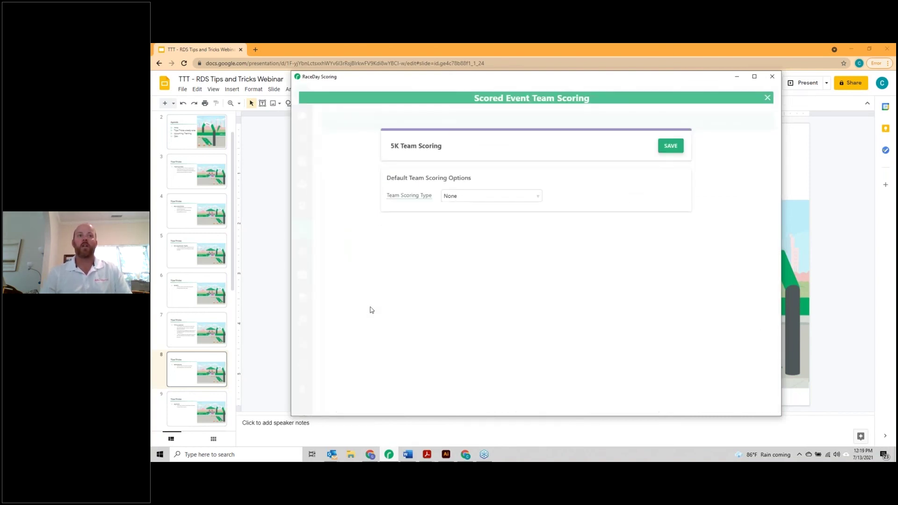
{"action": "left_click", "coordinate": [538, 197]}
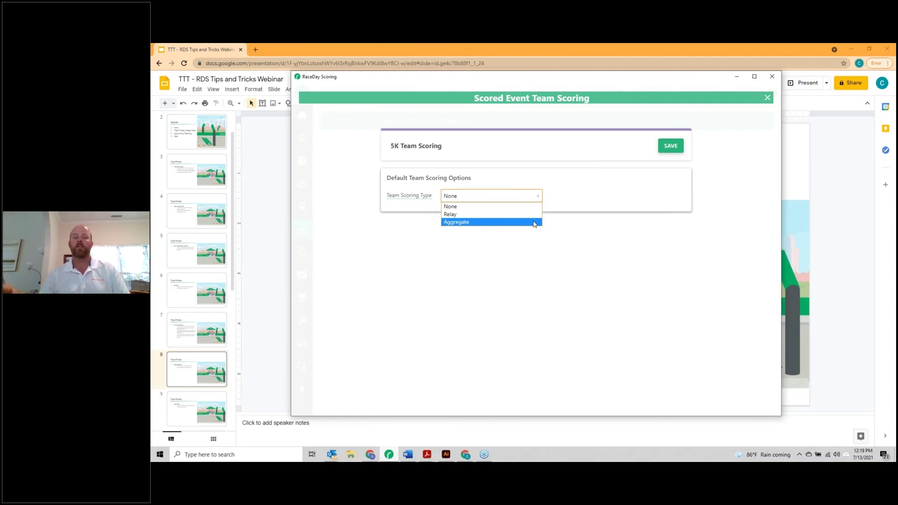
{"action": "left_click", "coordinate": [768, 101]}
{"action": "left_click", "coordinate": [768, 102]}
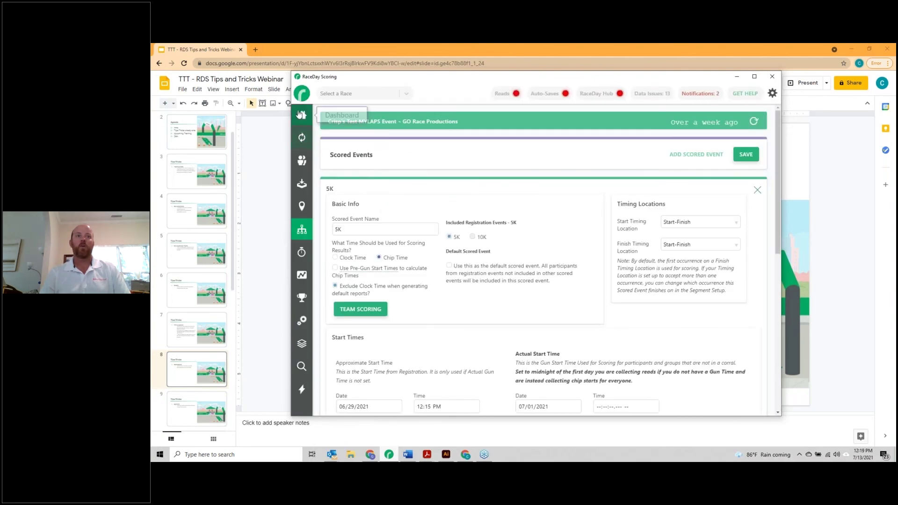
Step: Open The Hartwell Y Olympic and Sprint Triathlons race and show its scored events
{"action": "left_click", "coordinate": [302, 96]}
{"action": "left_click", "coordinate": [391, 325]}
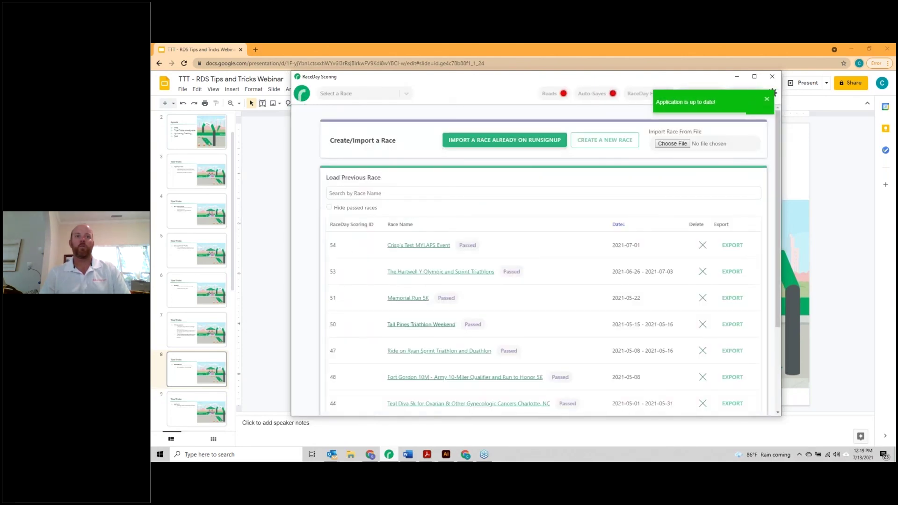
{"action": "left_click", "coordinate": [438, 273]}
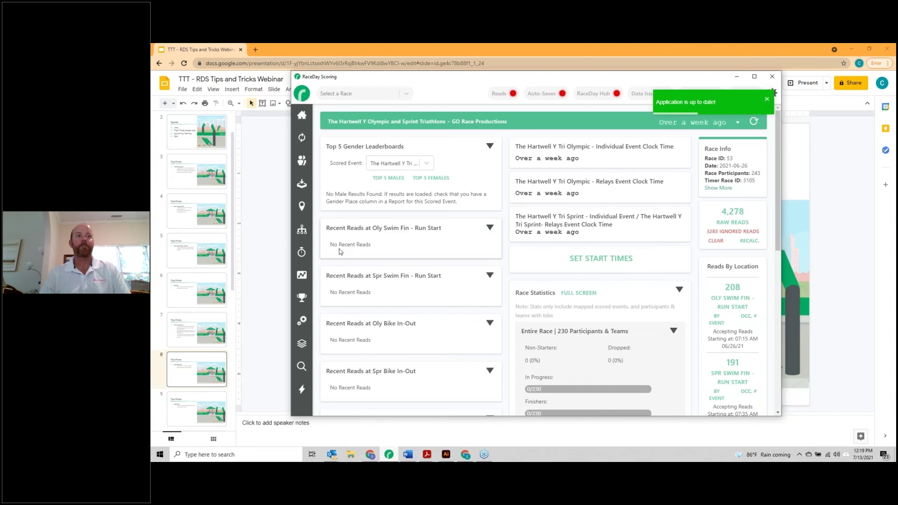
{"action": "left_click", "coordinate": [302, 229]}
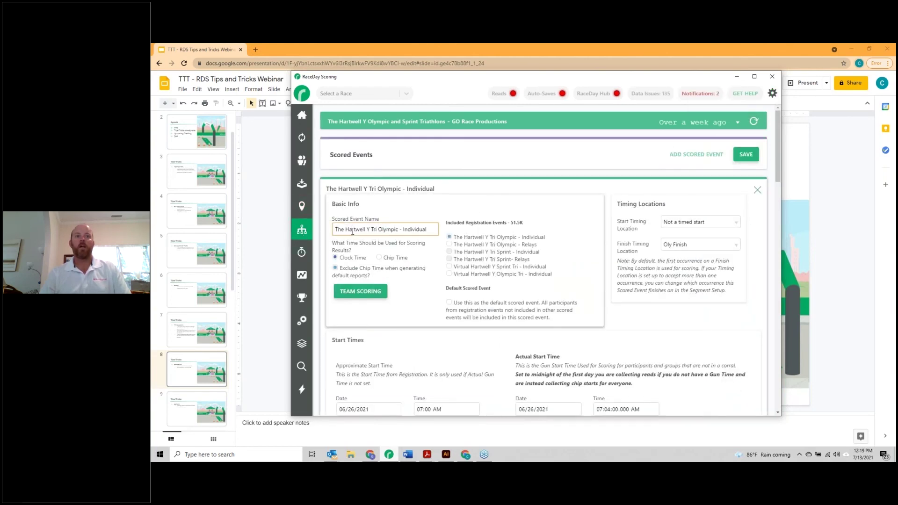
Step: Check the team scoring options of The Hartwell Y Tri Olympic - Individual scored event and close them
{"action": "left_click_drag", "start_coordinate": [353, 232], "coordinate": [430, 231]}
{"action": "left_click", "coordinate": [360, 292]}
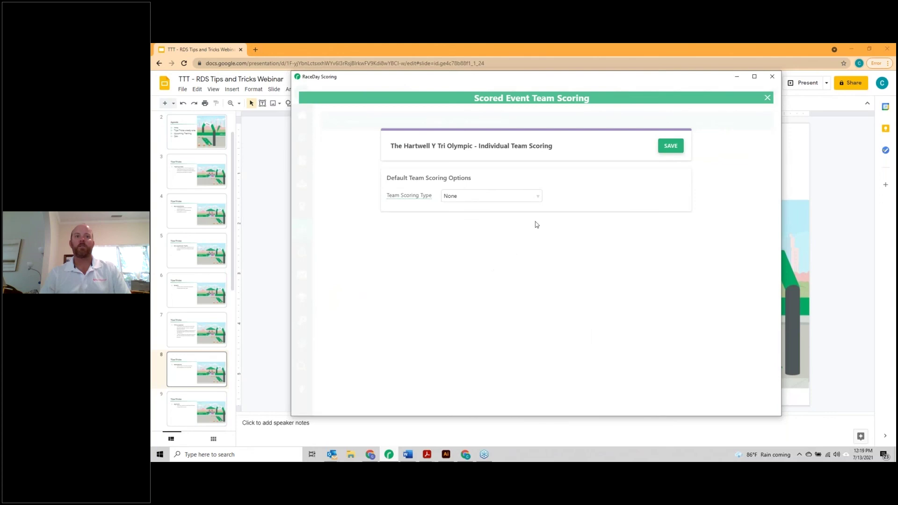
{"action": "left_click", "coordinate": [767, 98]}
Step: Check the team scoring type and common bib number option of The Hartwell Y Tri Olympic - Relays event and close them
{"action": "scroll", "coordinate": [414, 312], "scroll_direction": "down", "scroll_amount": 5}
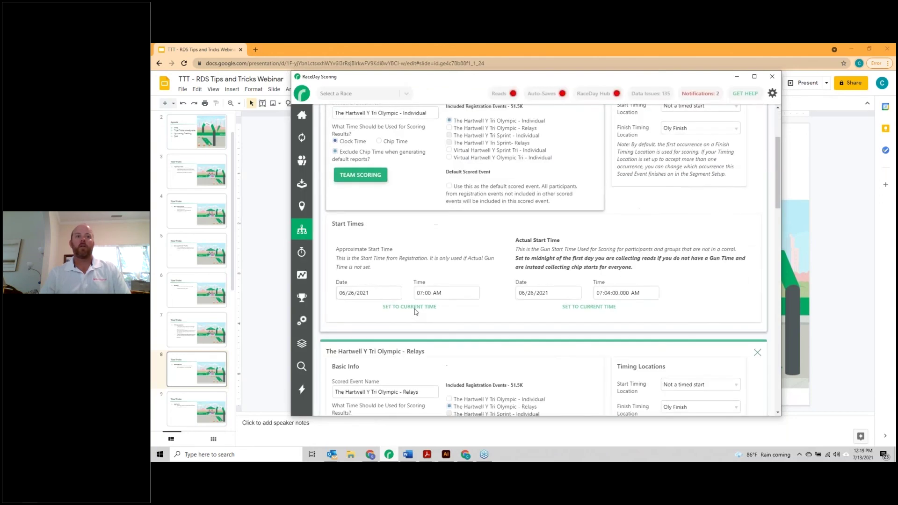
{"action": "scroll", "coordinate": [415, 311], "scroll_direction": "down", "scroll_amount": 2}
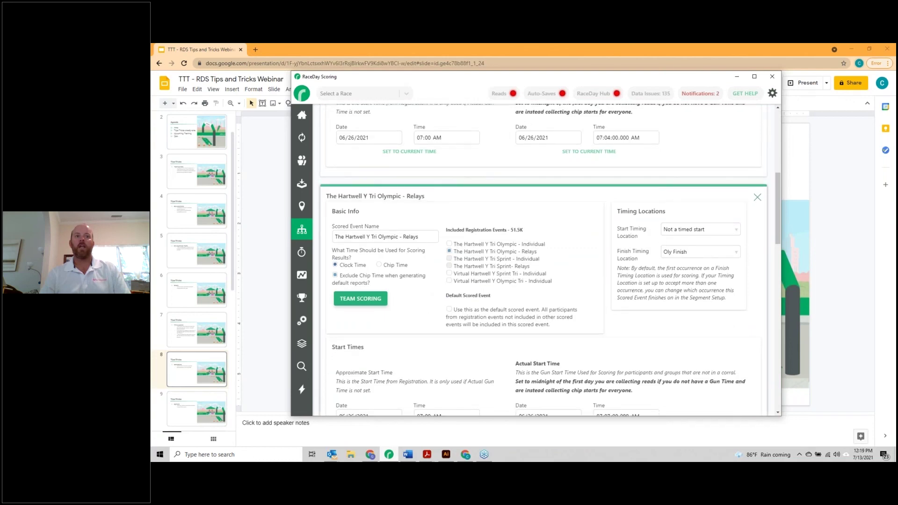
{"action": "left_click", "coordinate": [364, 303]}
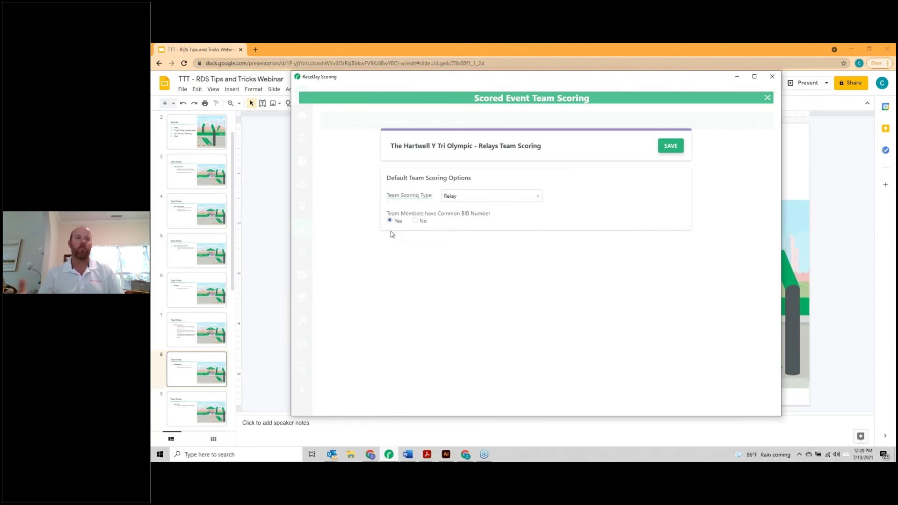
{"action": "left_click", "coordinate": [767, 98]}
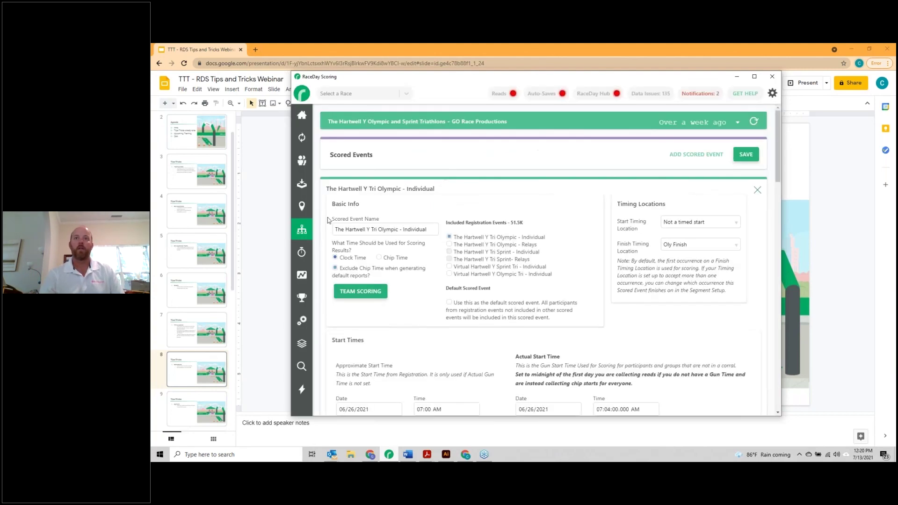
Step: Show the race's teams, inspect the team bib and chip in the SWAT Girls team information, and return to the team list
{"action": "left_click", "coordinate": [301, 160]}
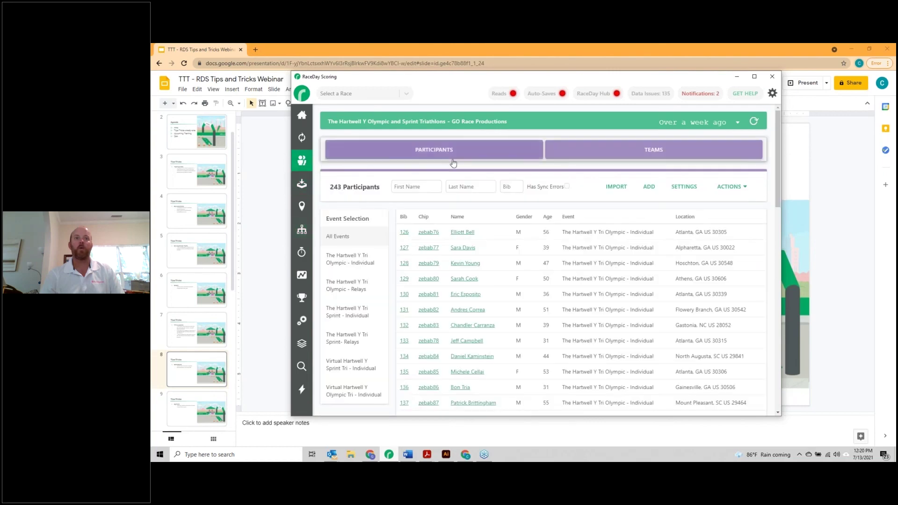
{"action": "left_click", "coordinate": [583, 152]}
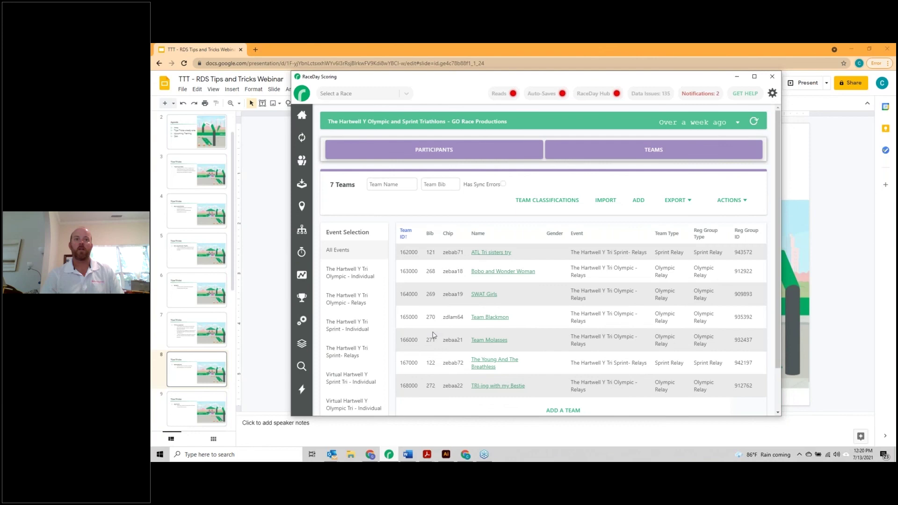
{"action": "left_click", "coordinate": [483, 294]}
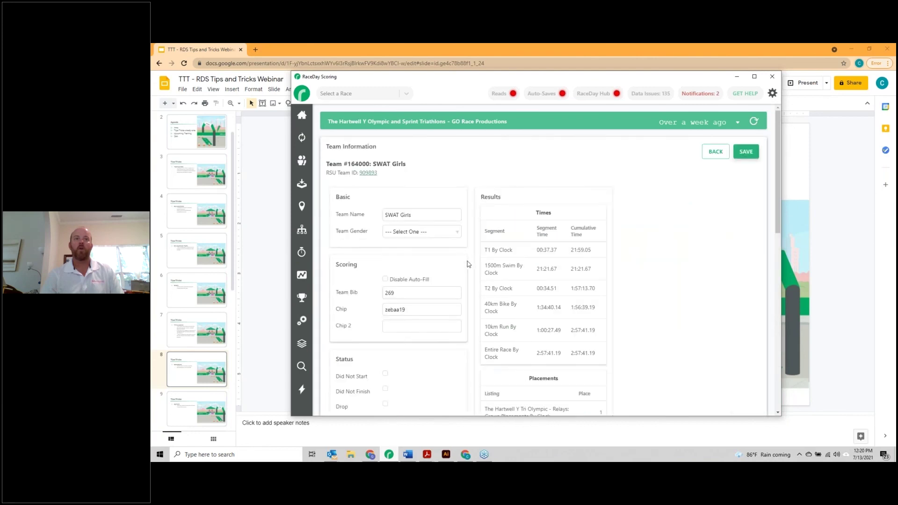
{"action": "left_click_drag", "start_coordinate": [404, 291], "coordinate": [384, 292]}
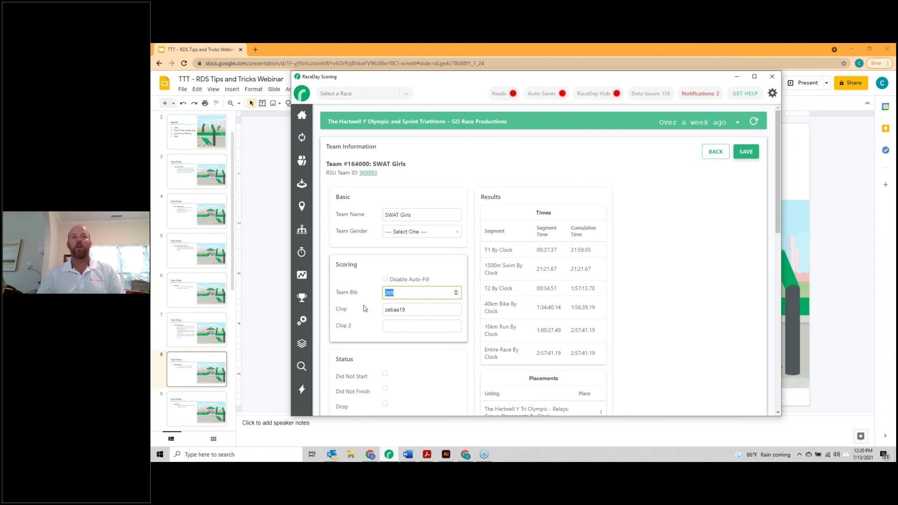
{"action": "left_click", "coordinate": [714, 152]}
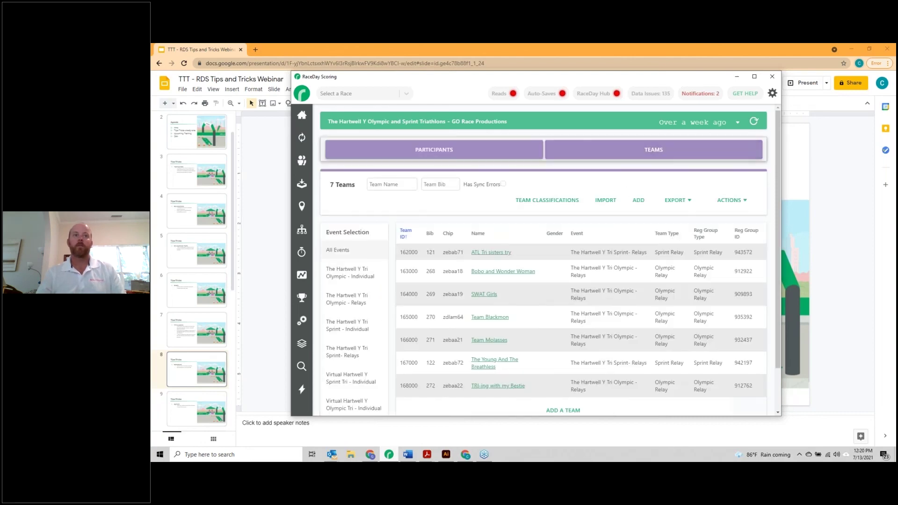
Step: Switch to Google Slides and advance to the Segments tips on slide 9
{"action": "left_click", "coordinate": [278, 180]}
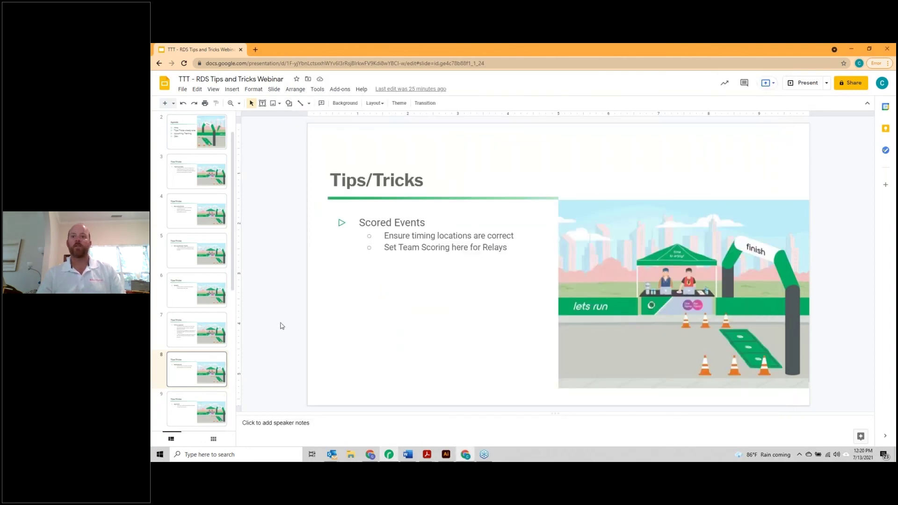
{"action": "key", "text": "Down"}
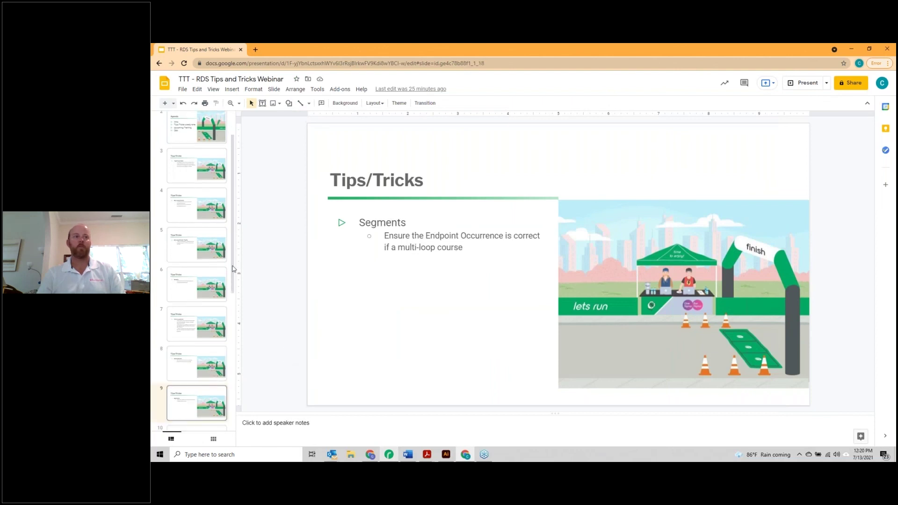
Step: Select the Segments slide, switch to RaceDay Scoring and load the MYLAPS test event from the previous races
{"action": "left_click", "coordinate": [194, 375]}
{"action": "left_click", "coordinate": [200, 405]}
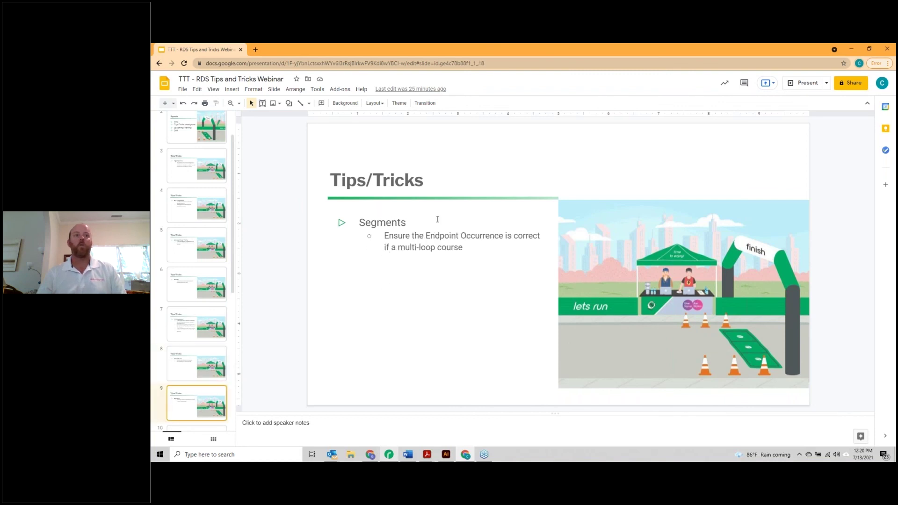
{"action": "left_click", "coordinate": [389, 455]}
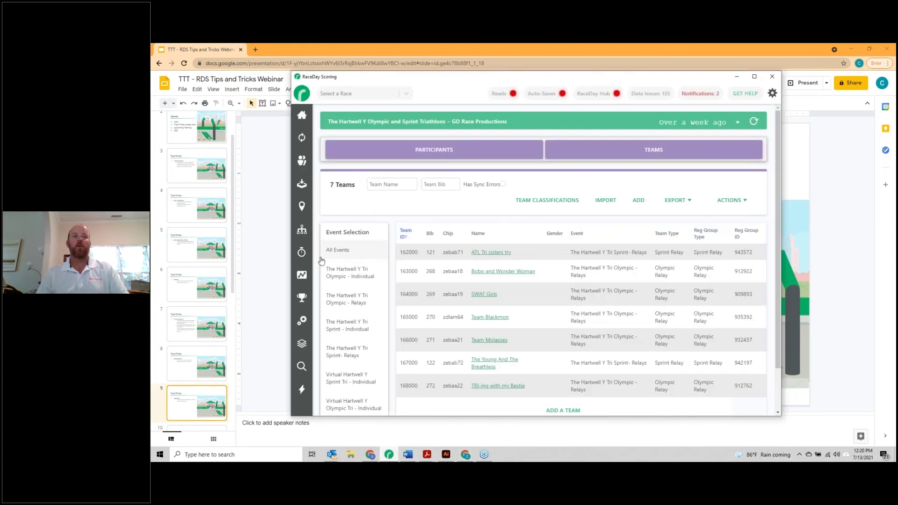
{"action": "left_click", "coordinate": [302, 97]}
{"action": "left_click", "coordinate": [393, 328]}
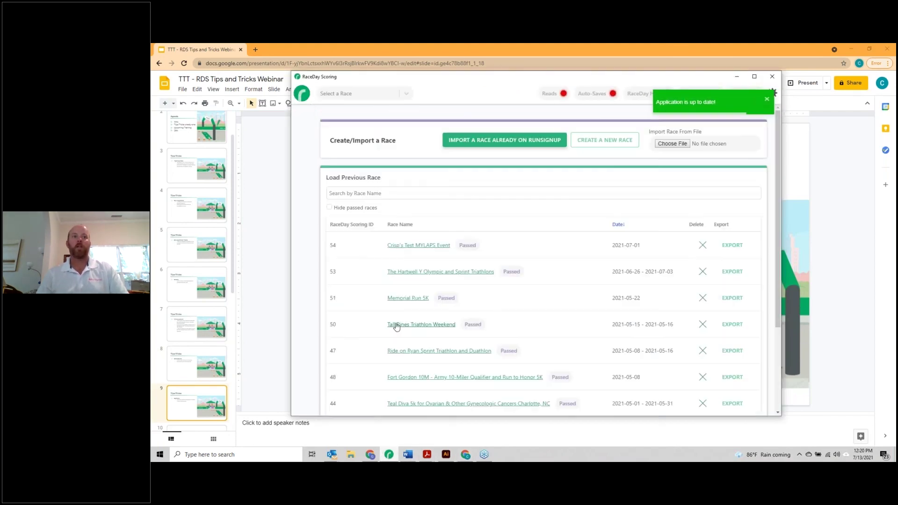
{"action": "left_click", "coordinate": [419, 245]}
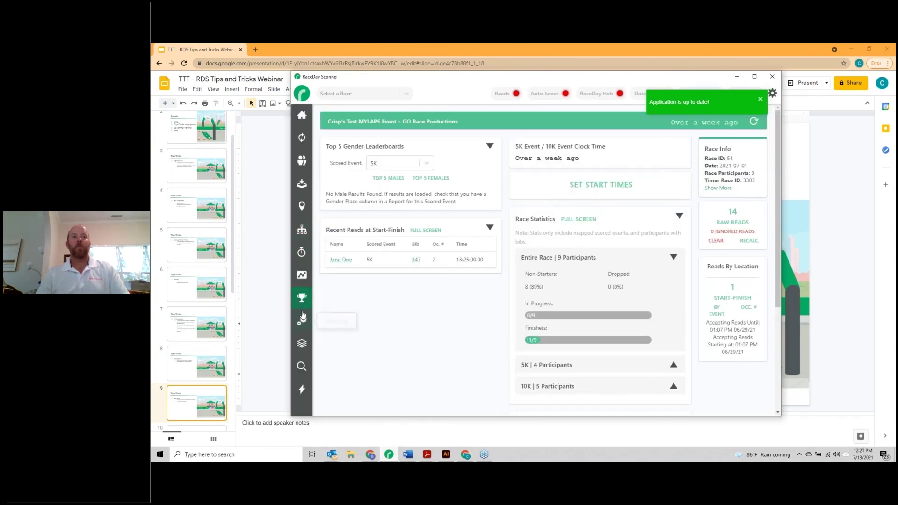
Step: Show the segments of the 5K event and the 10K event to compare their endpoint occurrences
{"action": "left_click", "coordinate": [301, 280]}
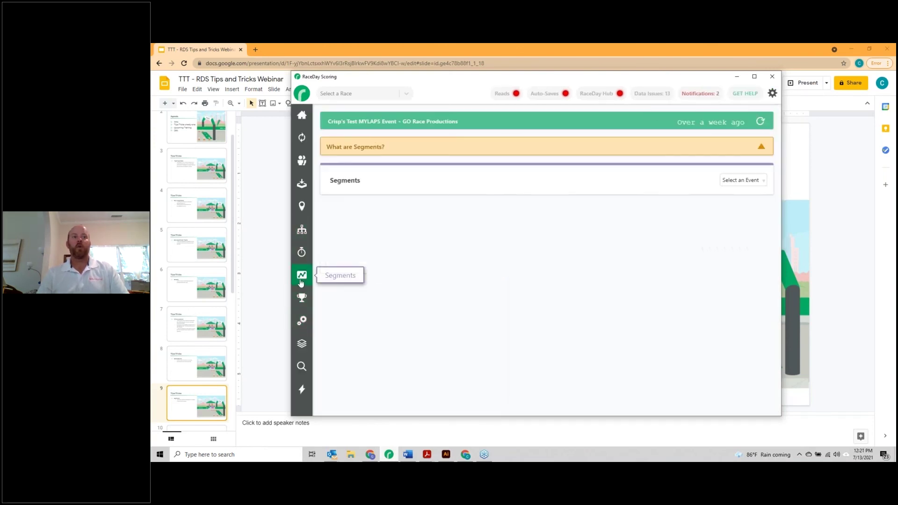
{"action": "left_click", "coordinate": [751, 180]}
{"action": "left_click", "coordinate": [743, 198]}
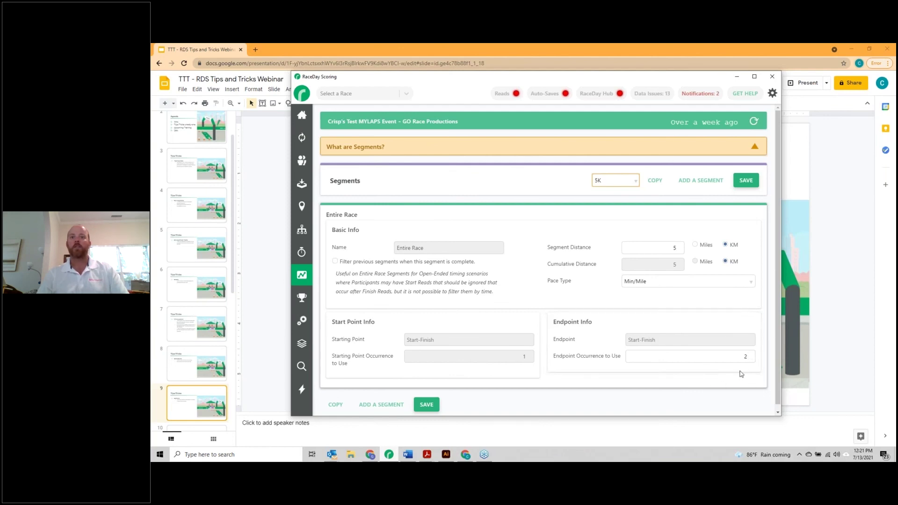
{"action": "left_click", "coordinate": [615, 180]}
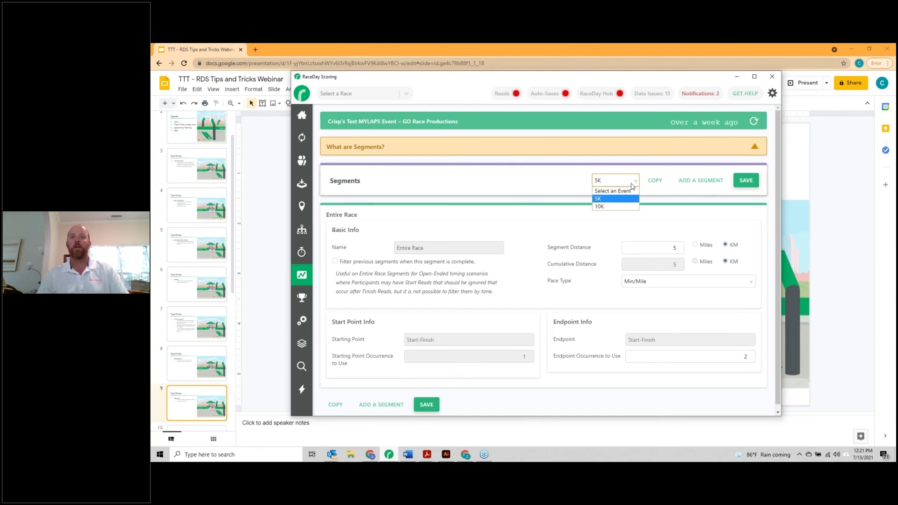
{"action": "left_click", "coordinate": [627, 207]}
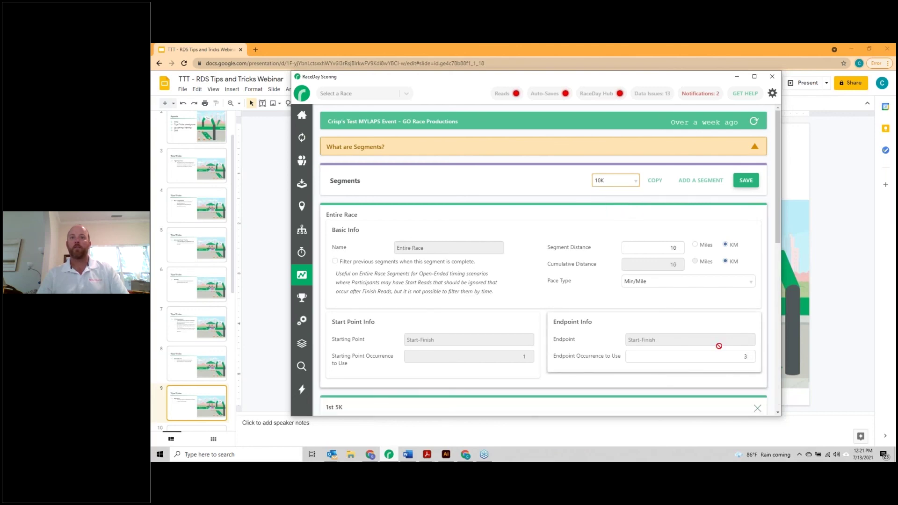
Step: Try to save the 10K segments with the Entire Race segment's Endpoint Occurrence to Use set to 2
{"action": "left_click", "coordinate": [750, 358]}
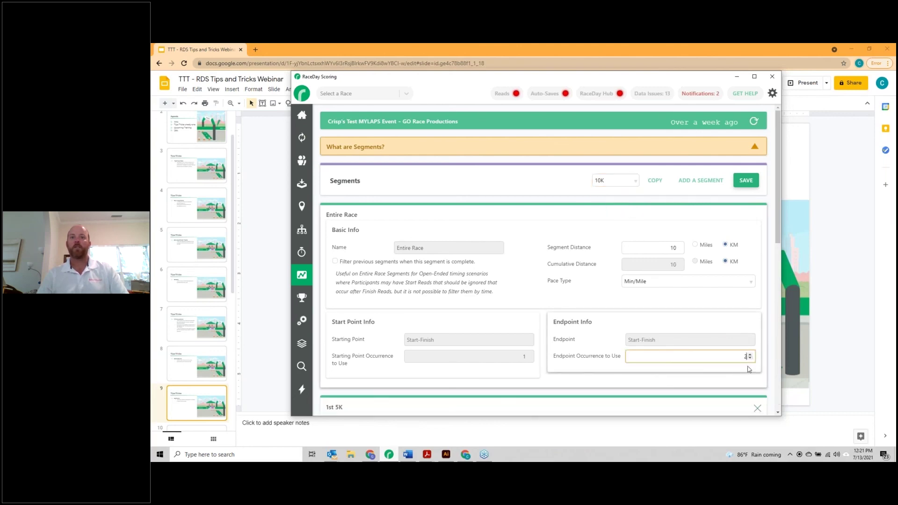
{"action": "left_click", "coordinate": [750, 354]}
{"action": "scroll", "coordinate": [579, 352], "scroll_direction": "down", "scroll_amount": 2}
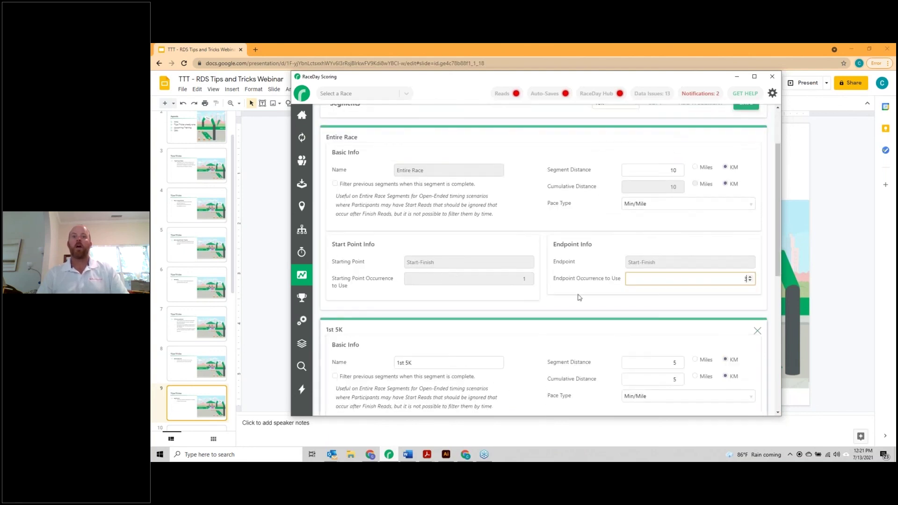
{"action": "scroll", "coordinate": [579, 290], "scroll_direction": "down", "scroll_amount": 2}
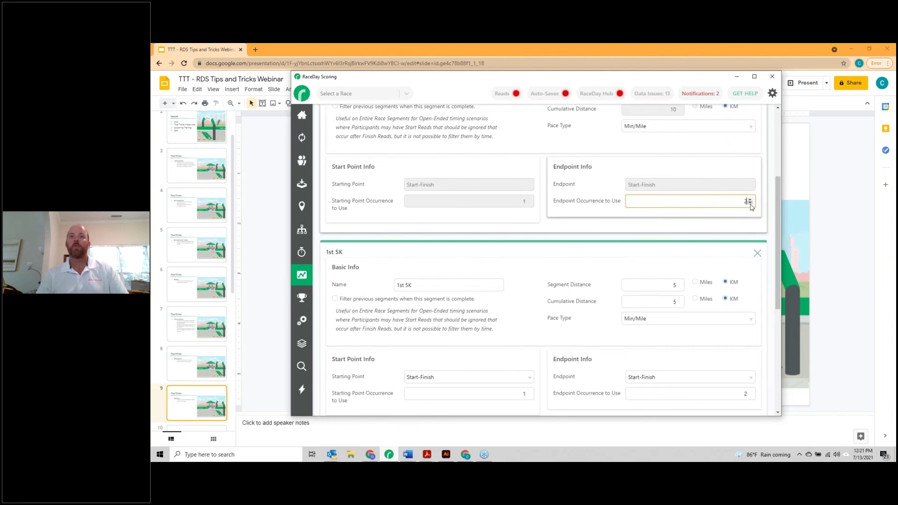
{"action": "scroll", "coordinate": [510, 276], "scroll_direction": "down", "scroll_amount": 2}
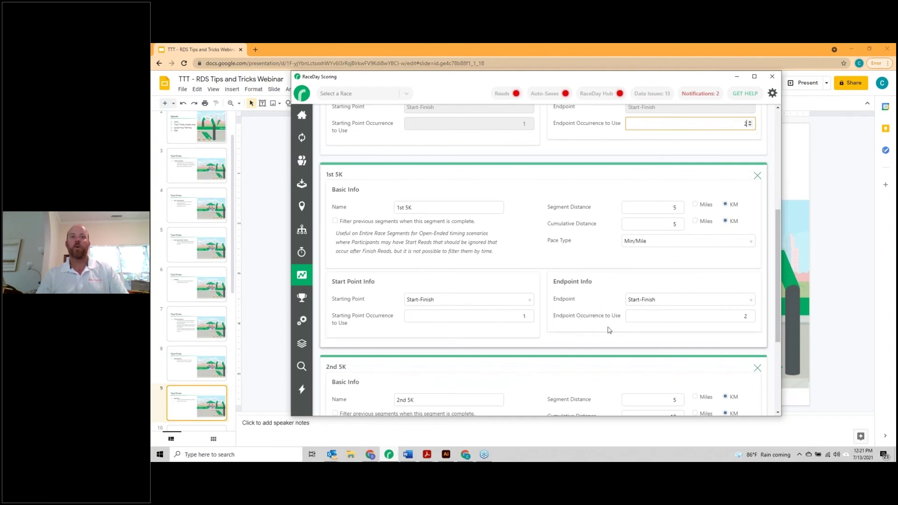
{"action": "scroll", "coordinate": [568, 320], "scroll_direction": "down", "scroll_amount": 4}
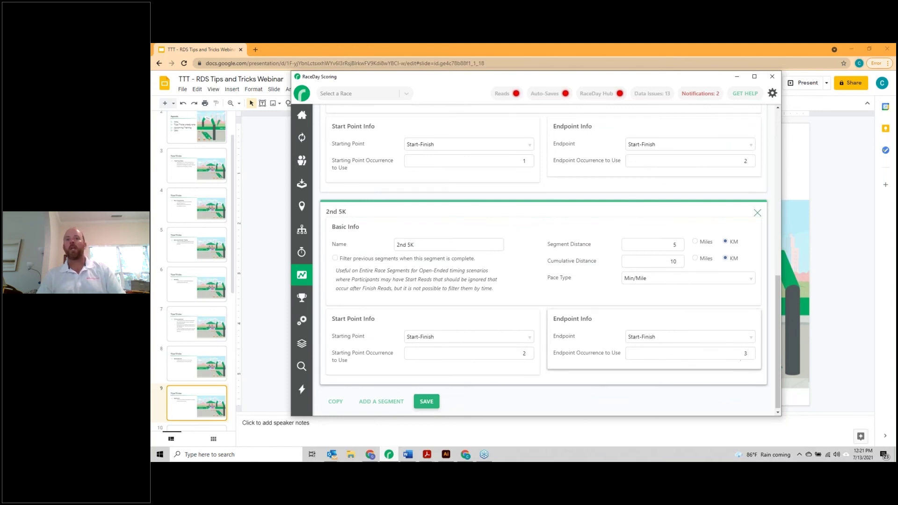
{"action": "left_click", "coordinate": [427, 402]}
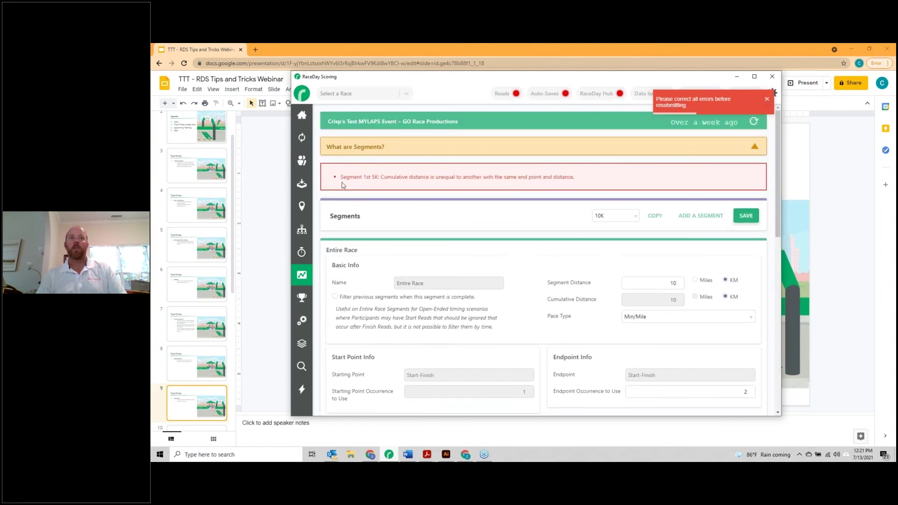
Step: Set the Entire Race segment's Endpoint Occurrence to Use to 3 and save the 10K segments
{"action": "left_click_drag", "start_coordinate": [341, 176], "coordinate": [583, 180]}
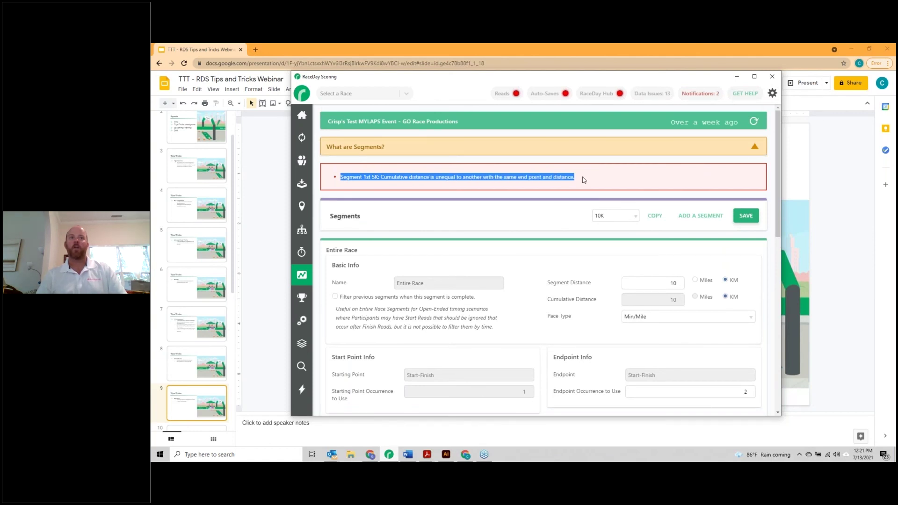
{"action": "scroll", "coordinate": [540, 264], "scroll_direction": "down", "scroll_amount": 4}
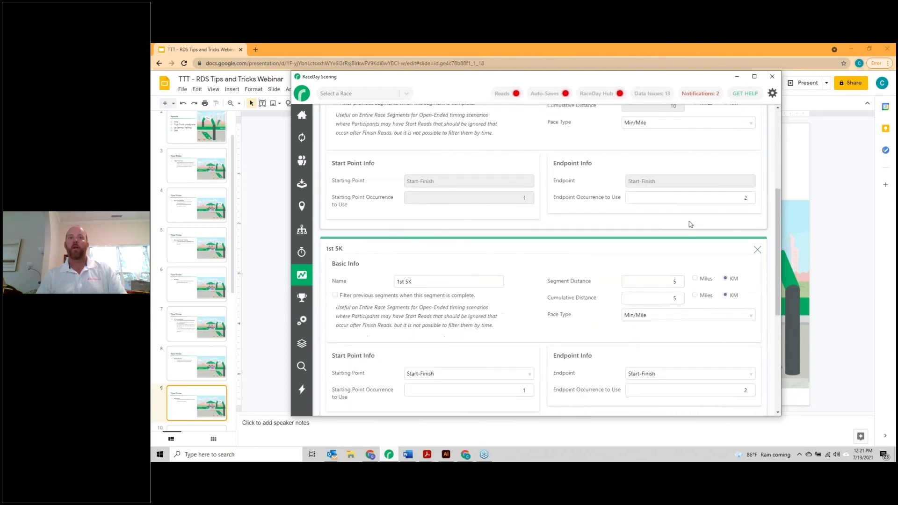
{"action": "scroll", "coordinate": [752, 200], "scroll_direction": "down", "scroll_amount": 4}
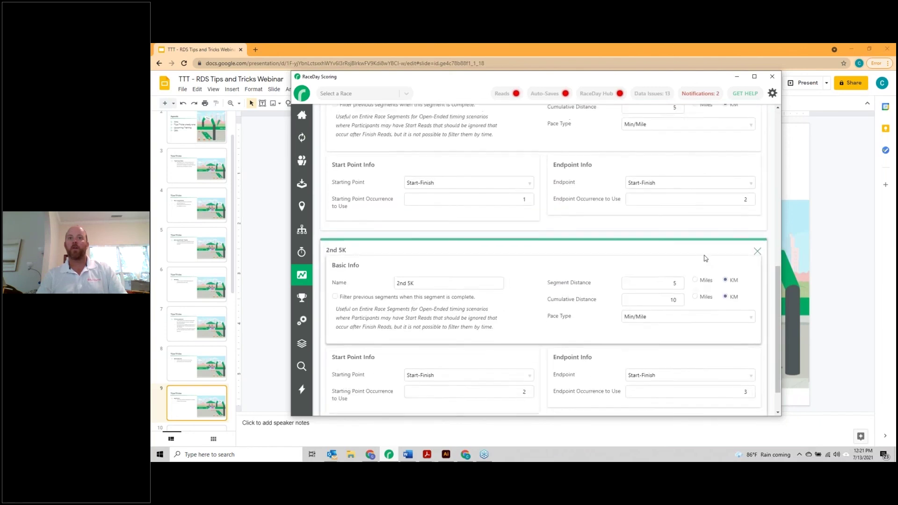
{"action": "scroll", "coordinate": [704, 255], "scroll_direction": "up", "scroll_amount": 10}
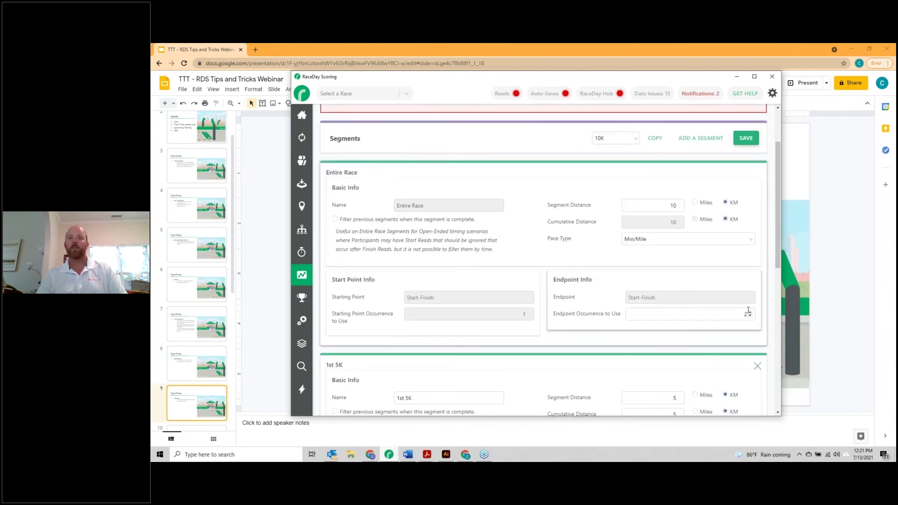
{"action": "left_click", "coordinate": [750, 312]}
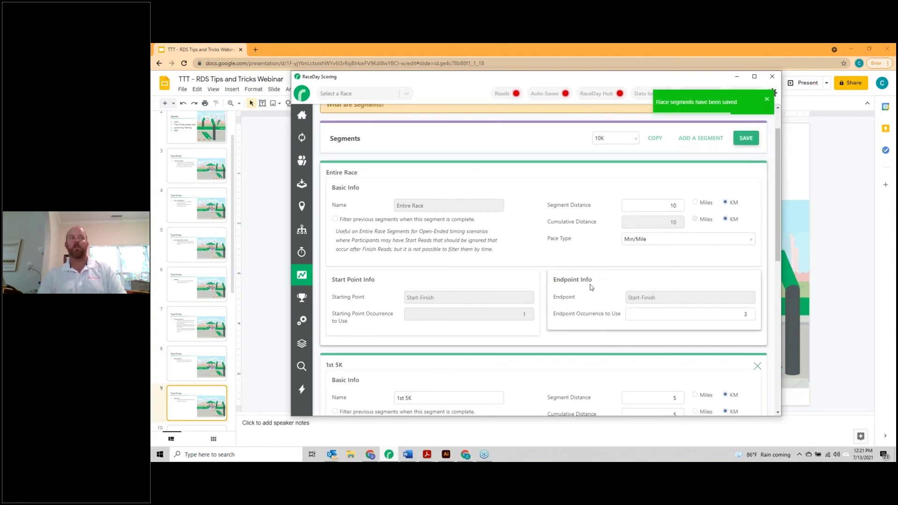
Step: Switch to Google Slides and advance to the Age Group/Classifications tips on slide 10
{"action": "left_click", "coordinate": [266, 330]}
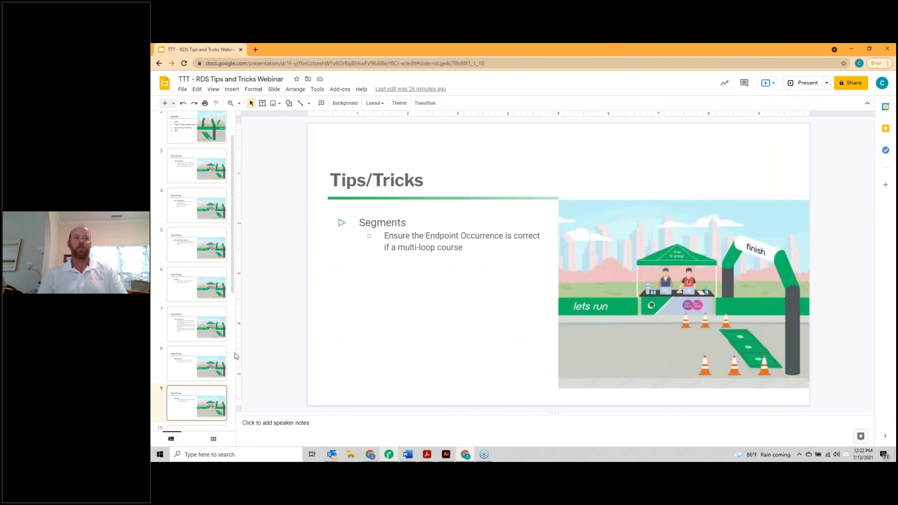
{"action": "key", "text": "Down"}
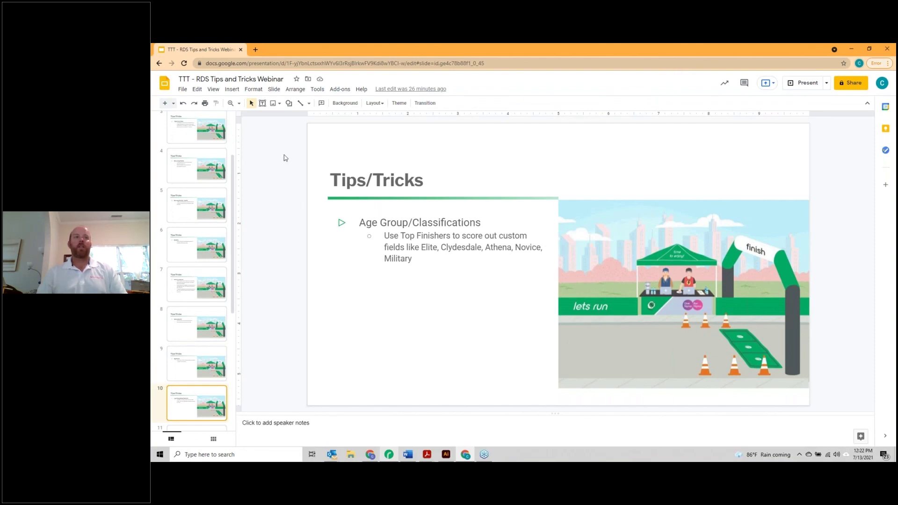
Step: Switch to RaceDay Scoring and load The Hartwell Y Olympic and Sprint Triathlons race
{"action": "key", "text": "alt+Tab"}
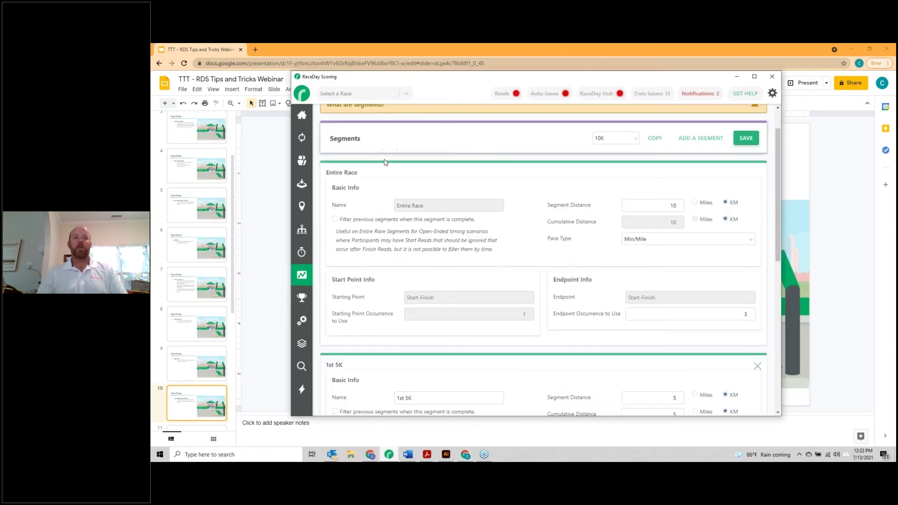
{"action": "left_click", "coordinate": [302, 96]}
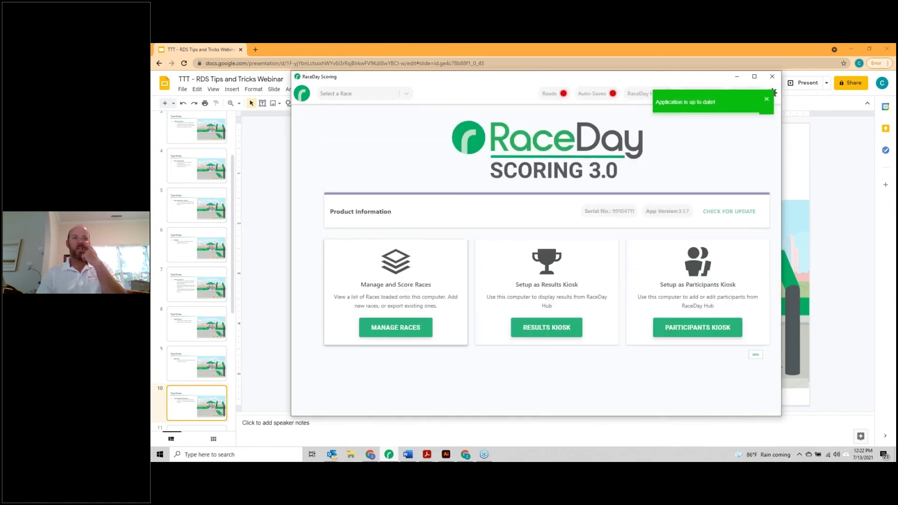
{"action": "left_click", "coordinate": [397, 327]}
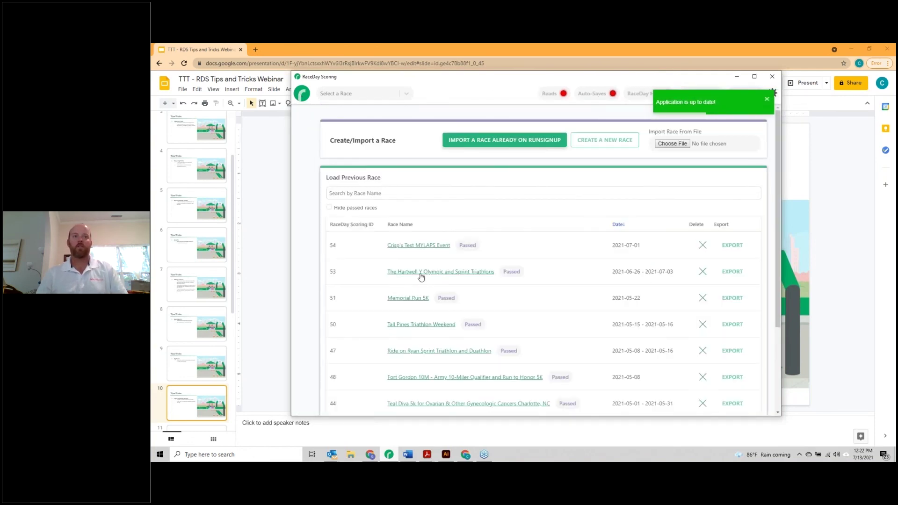
{"action": "left_click", "coordinate": [419, 273]}
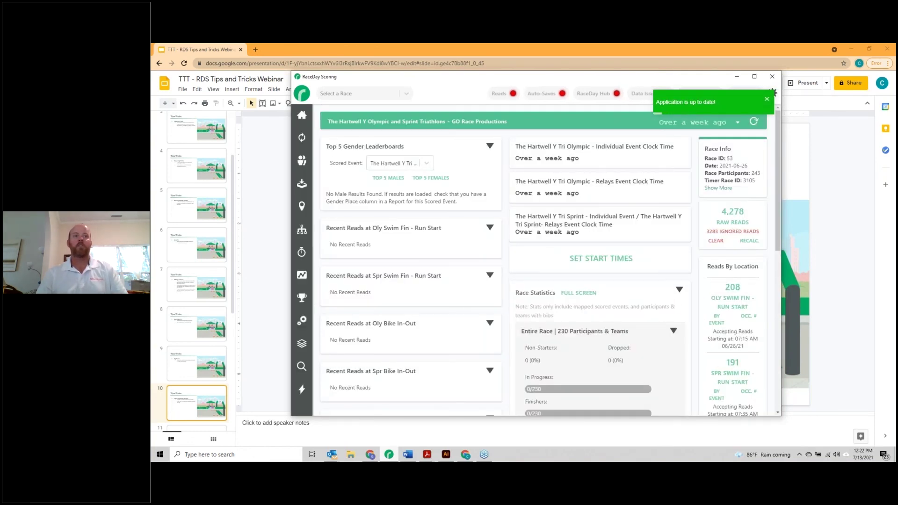
Step: Open the top finisher settings for the Olympic - Individual age groups and check the Overall band's participant filters
{"action": "left_click", "coordinate": [301, 299]}
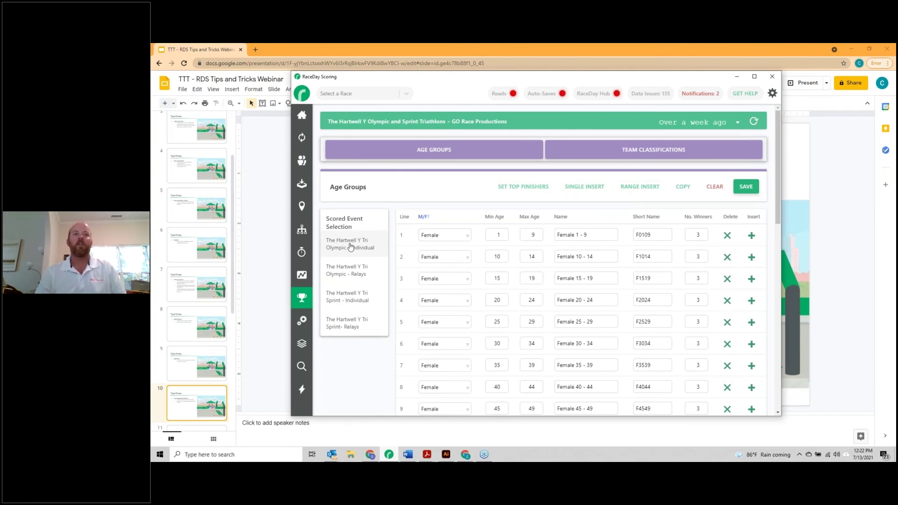
{"action": "left_click", "coordinate": [523, 186]}
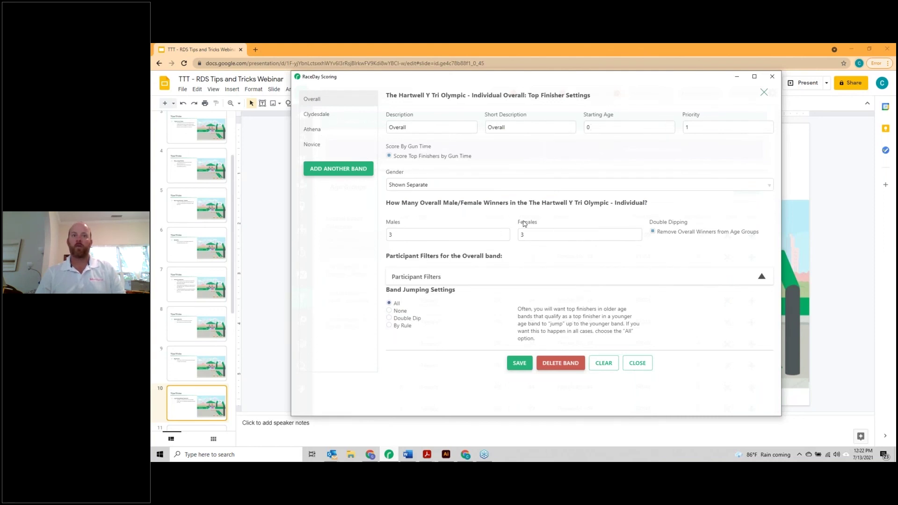
{"action": "left_click", "coordinate": [529, 273]}
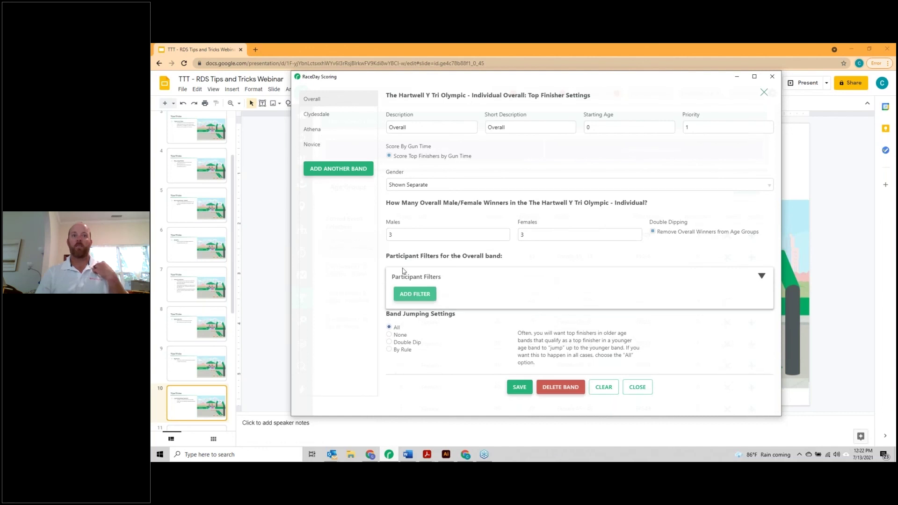
{"action": "left_click", "coordinate": [527, 273]}
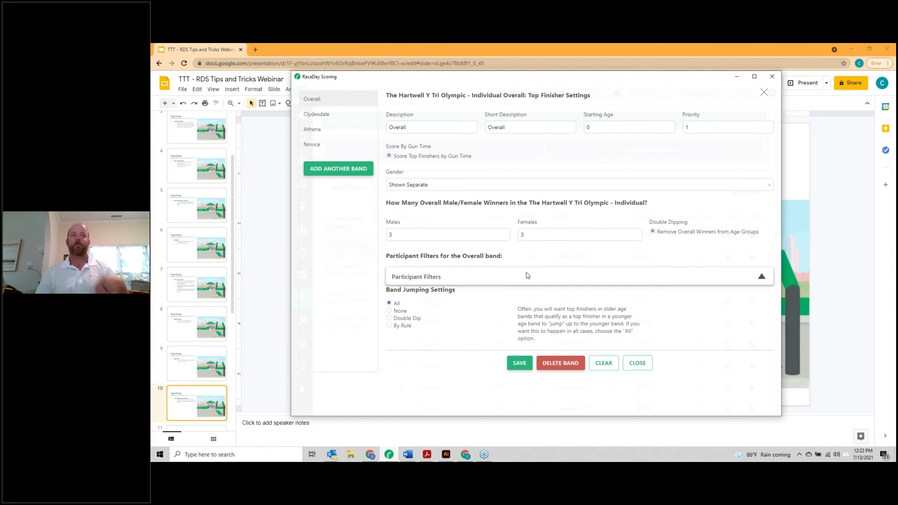
Step: Show the Clydesdale top finisher band and check its gender options
{"action": "left_click", "coordinate": [314, 116]}
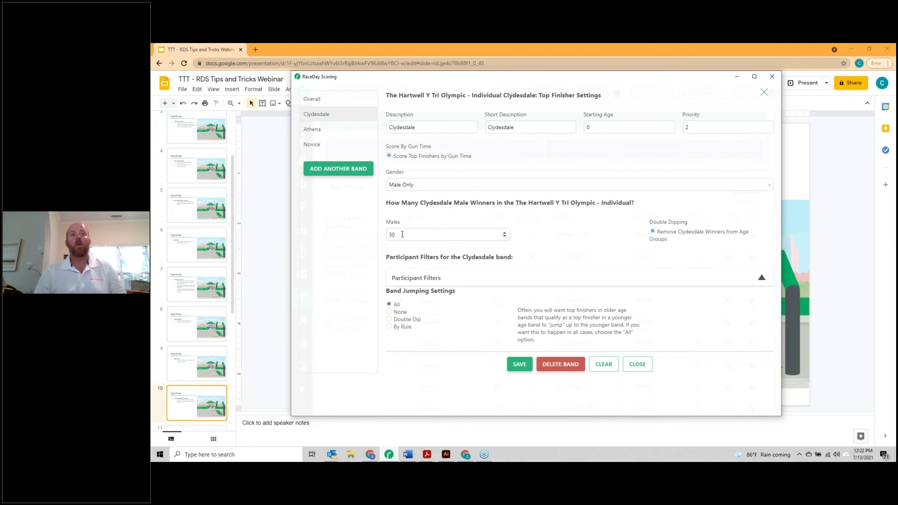
{"action": "left_click", "coordinate": [458, 187]}
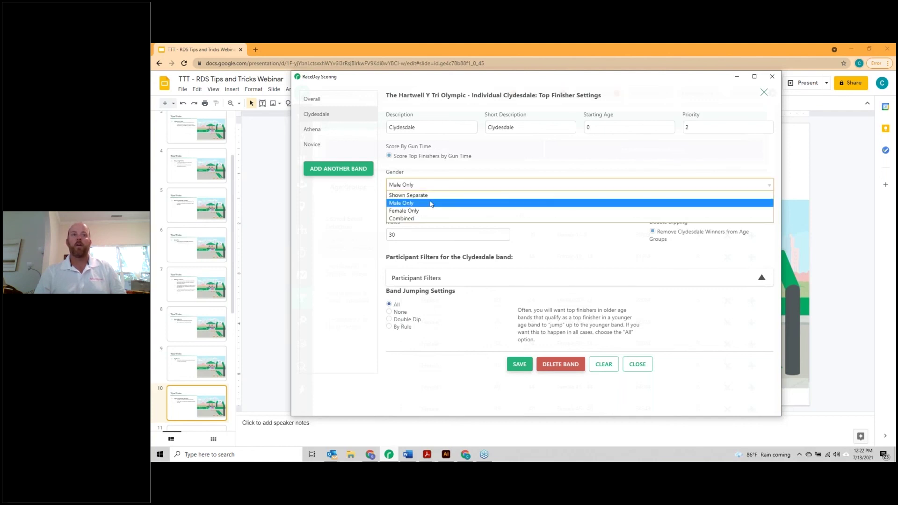
{"action": "left_click", "coordinate": [380, 206]}
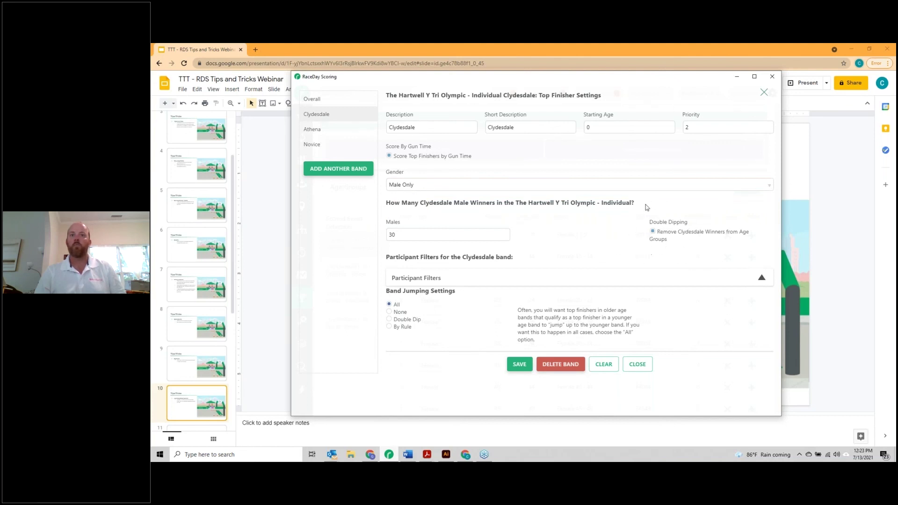
Step: Set the Clydesdale band's number of male winners to 300 and expand its participant filters
{"action": "left_click", "coordinate": [399, 237]}
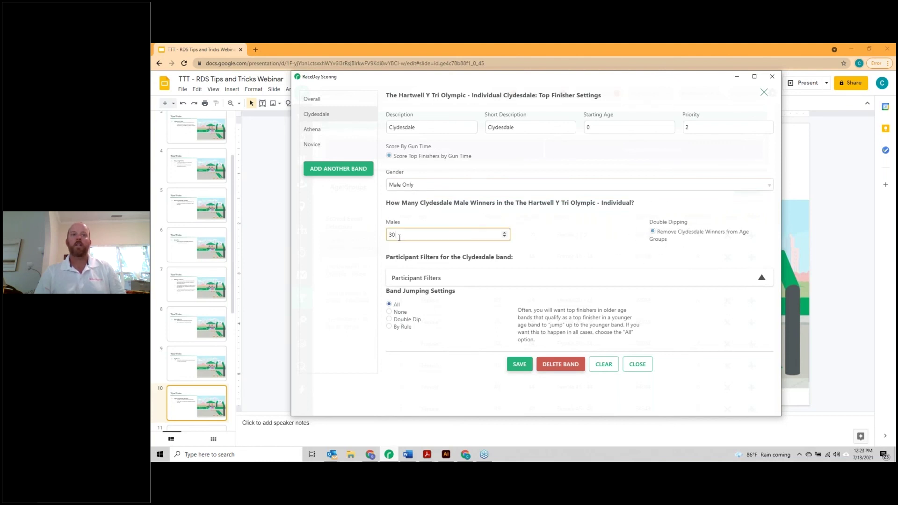
{"action": "type", "text": "0"}
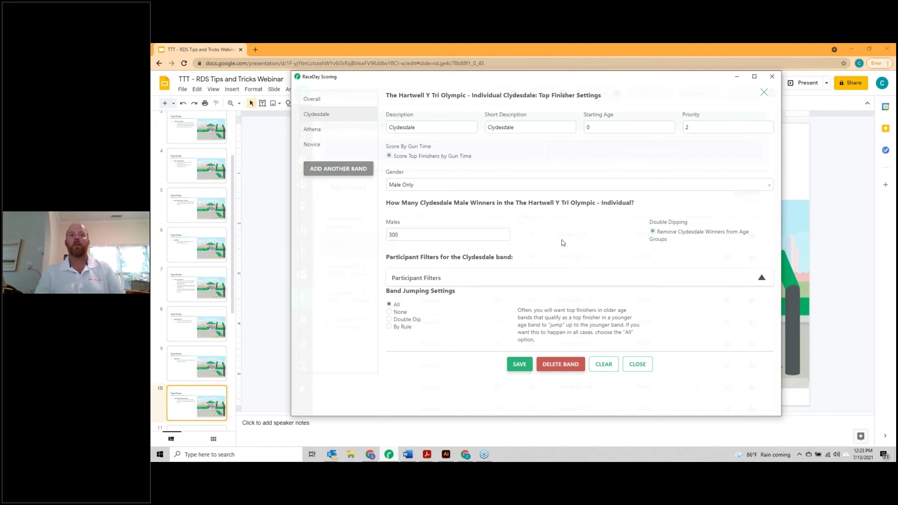
{"action": "left_click", "coordinate": [553, 281]}
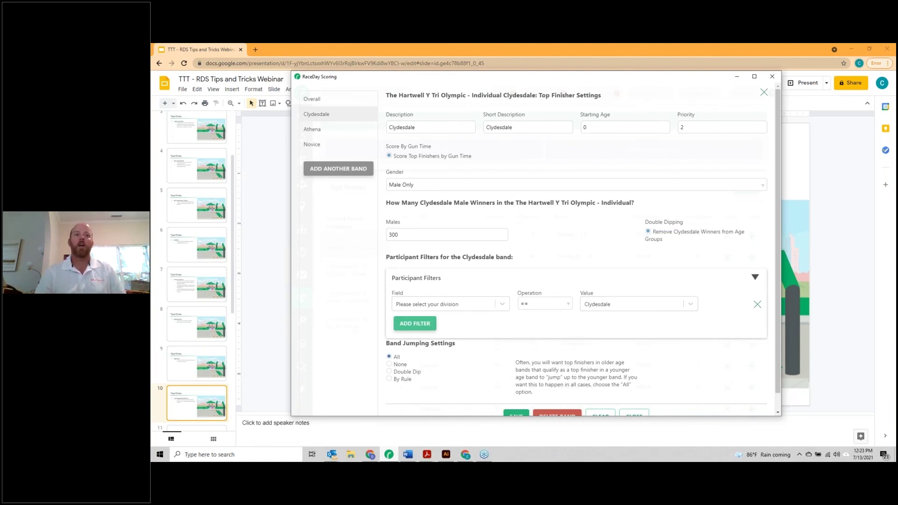
Step: Try an additional participant filter of Age < 40 on the Clydesdale band and remove it
{"action": "left_click", "coordinate": [421, 324]}
{"action": "left_click", "coordinate": [506, 333]}
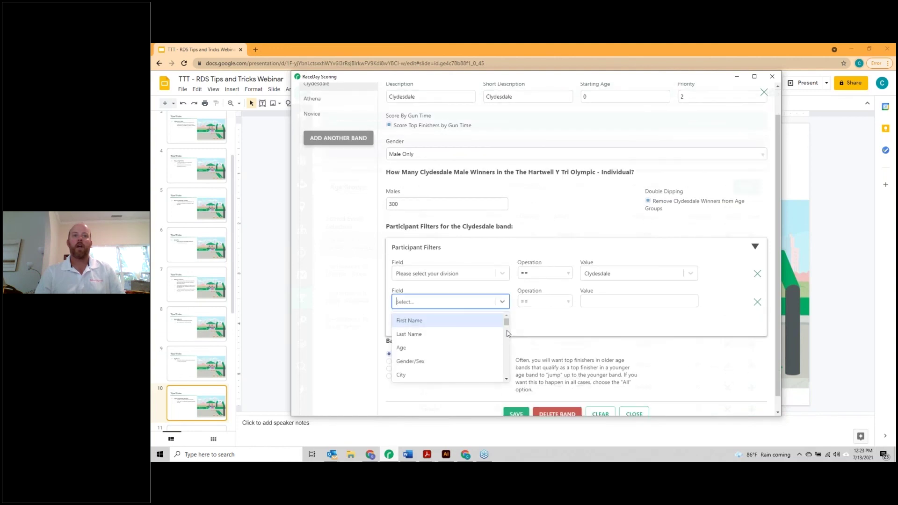
{"action": "left_click", "coordinate": [423, 334]}
{"action": "left_click", "coordinate": [570, 288]}
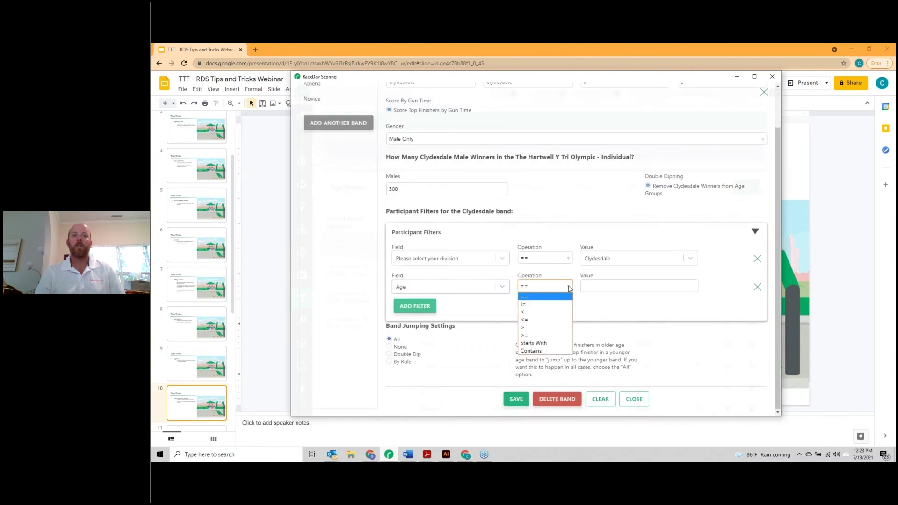
{"action": "left_click", "coordinate": [545, 312]}
{"action": "left_click", "coordinate": [602, 288]}
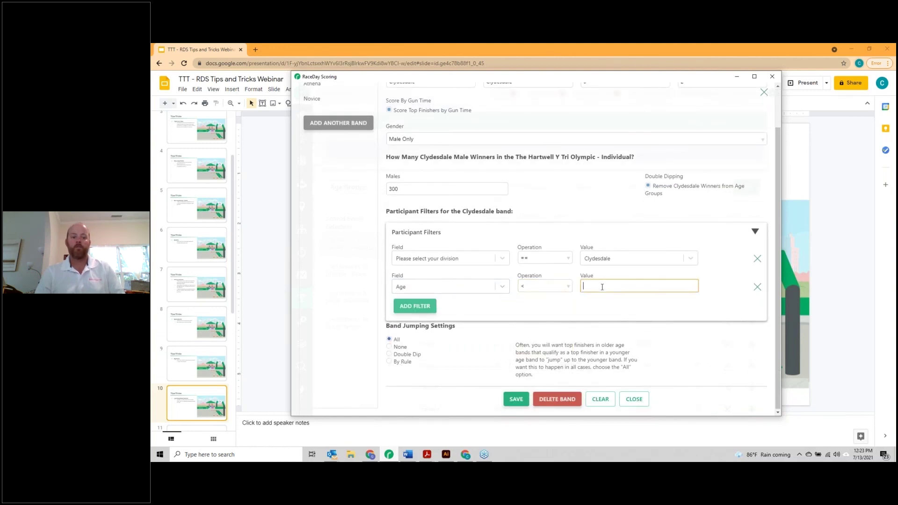
{"action": "type", "text": "40"}
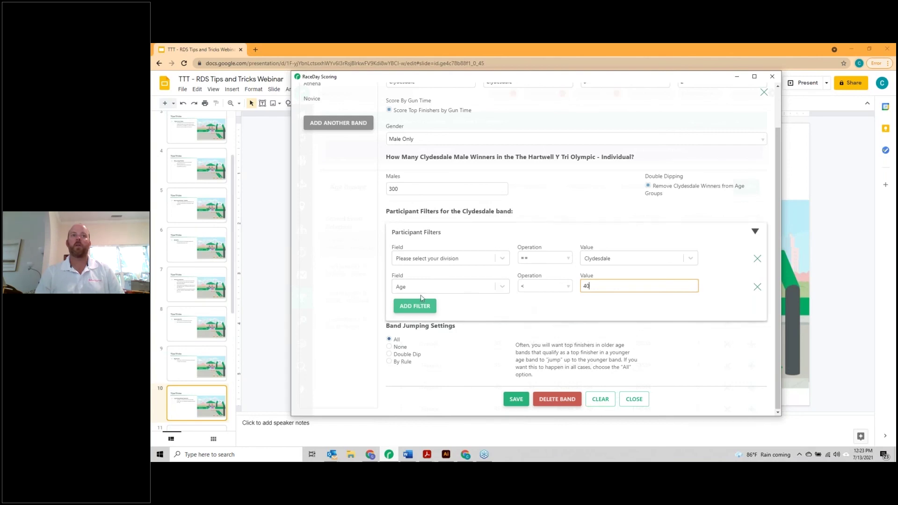
{"action": "scroll", "coordinate": [477, 222], "scroll_direction": "up", "scroll_amount": 1}
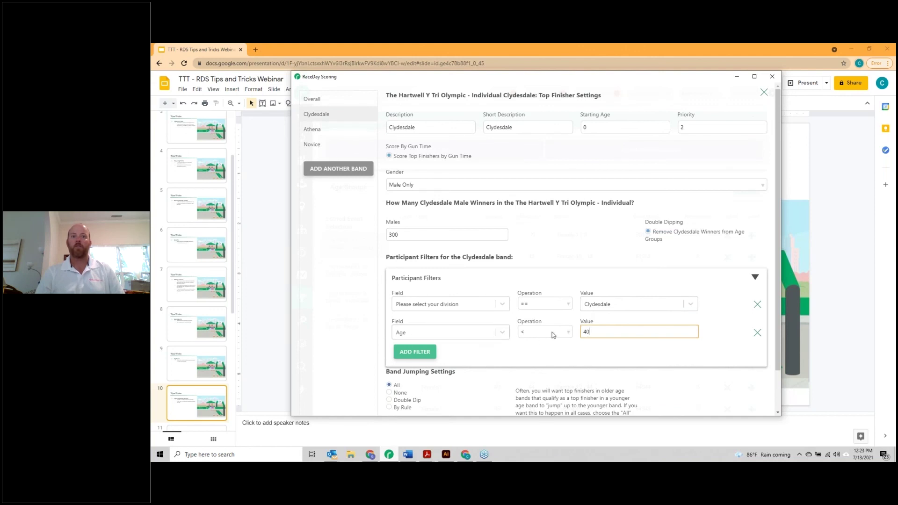
{"action": "left_click", "coordinate": [757, 333]}
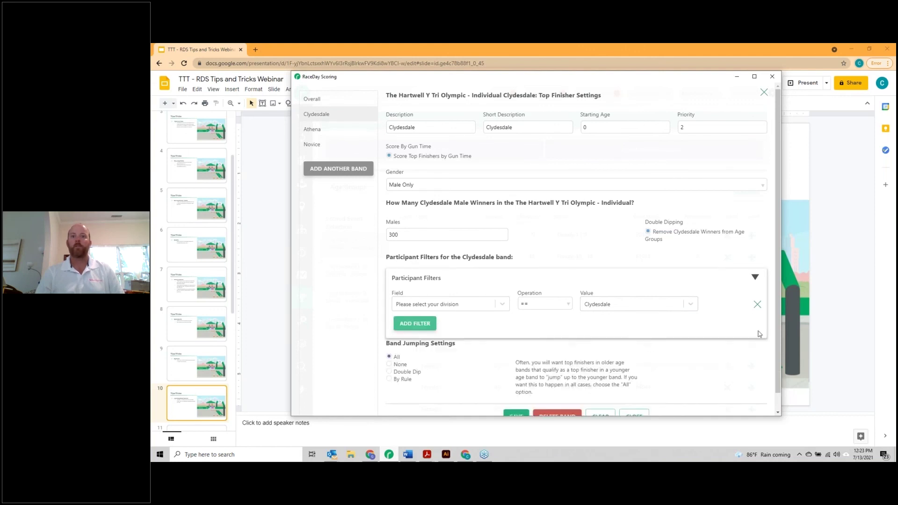
Step: Save the Clydesdale band's top finisher settings
{"action": "left_click", "coordinate": [312, 145]}
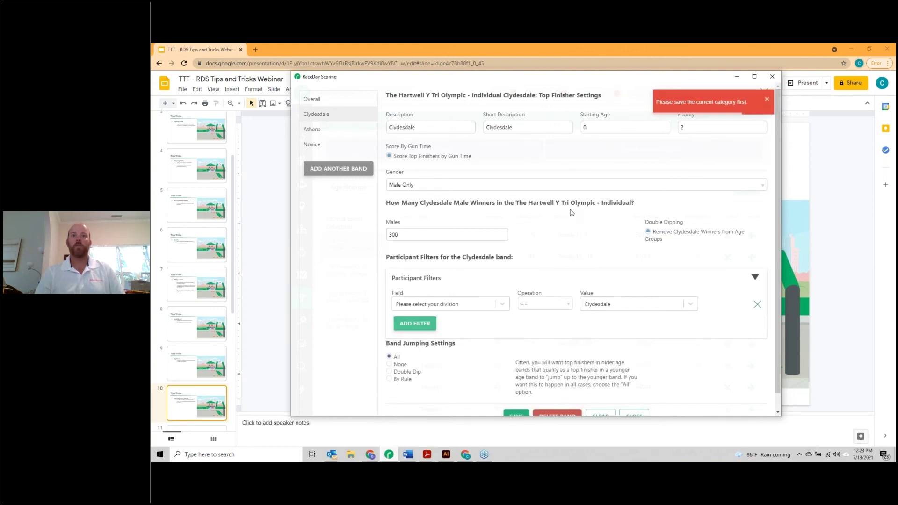
{"action": "scroll", "coordinate": [571, 213], "scroll_direction": "down", "scroll_amount": 1}
{"action": "left_click", "coordinate": [634, 398]}
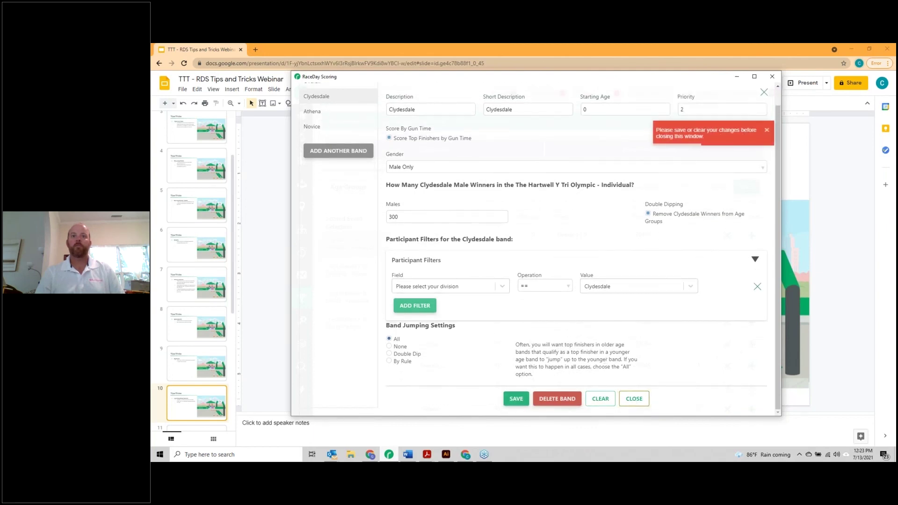
{"action": "left_click", "coordinate": [516, 399]}
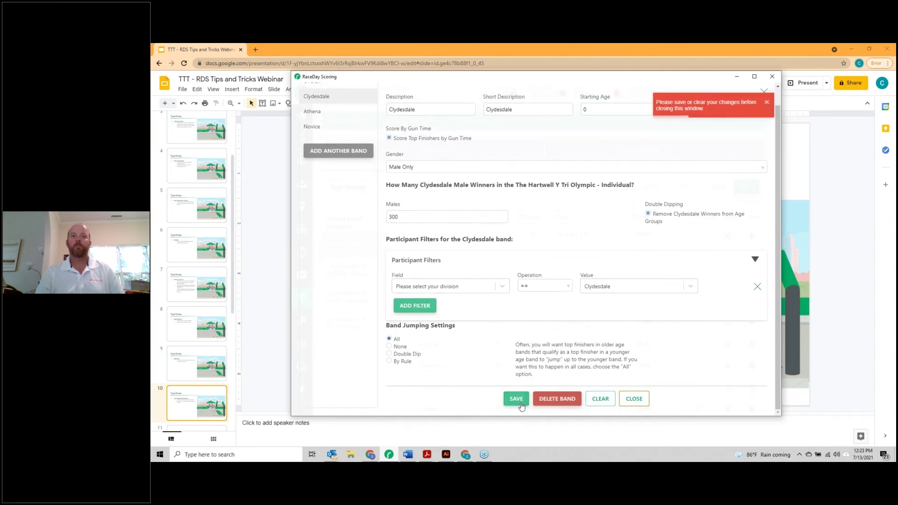
Step: Review the Athena and Novice top finisher bands, check Novice's gender options, and return to the slides
{"action": "left_click", "coordinate": [317, 113]}
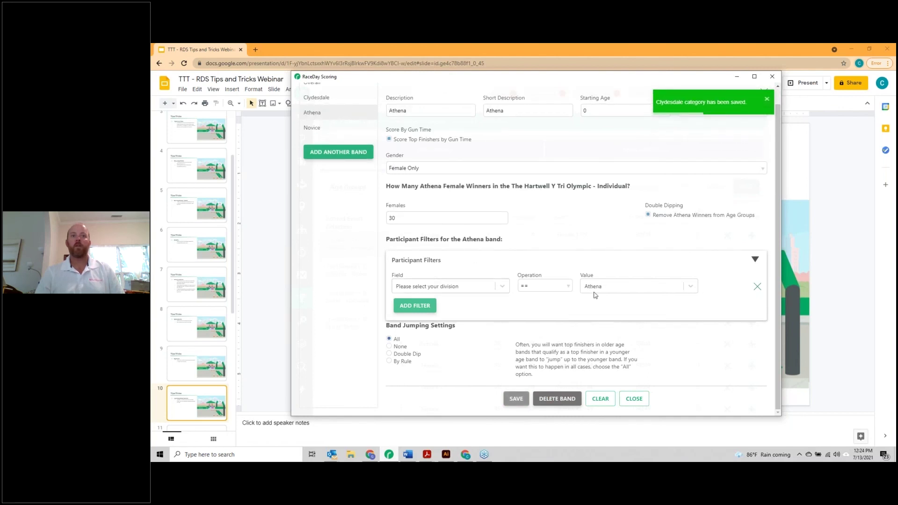
{"action": "left_click", "coordinate": [313, 128]}
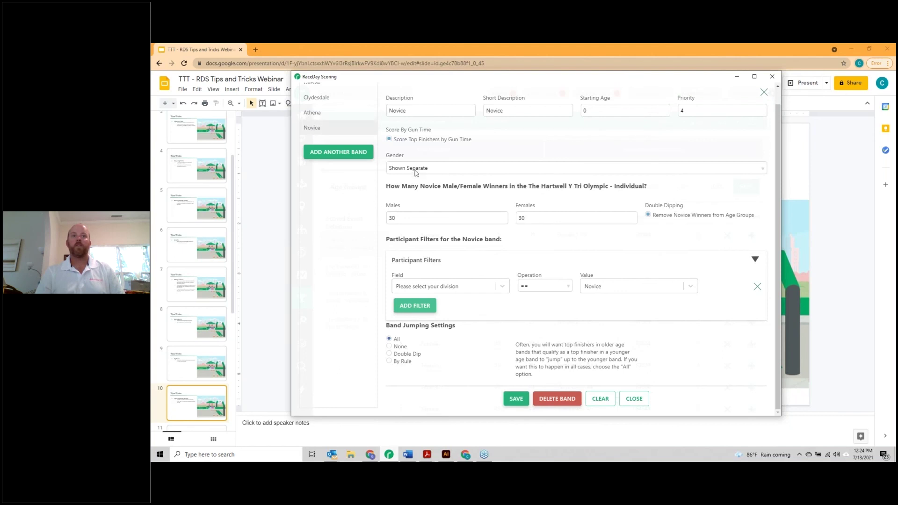
{"action": "left_click", "coordinate": [446, 171]}
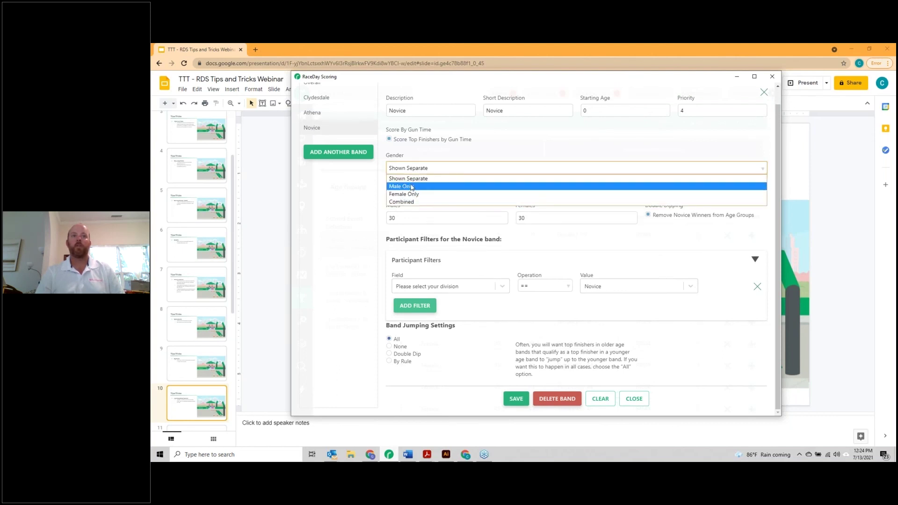
{"action": "left_click", "coordinate": [354, 202]}
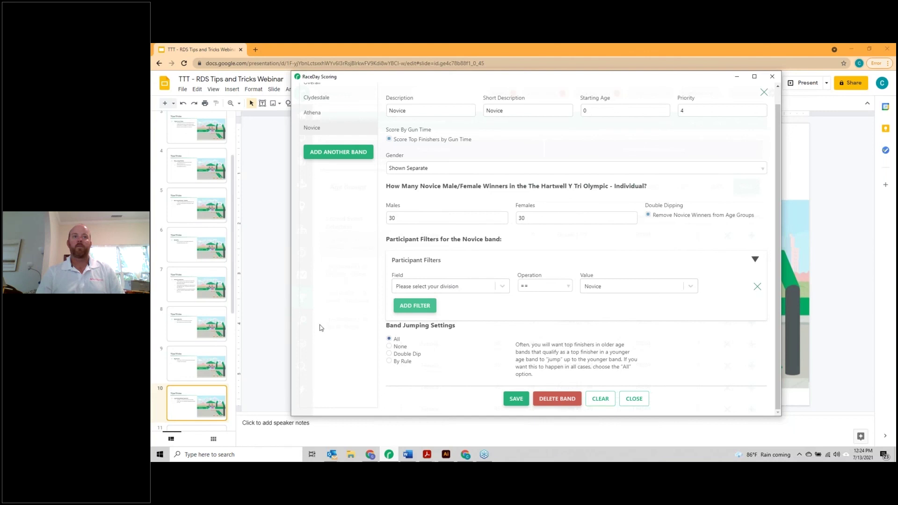
{"action": "scroll", "coordinate": [321, 327], "scroll_direction": "up", "scroll_amount": 1}
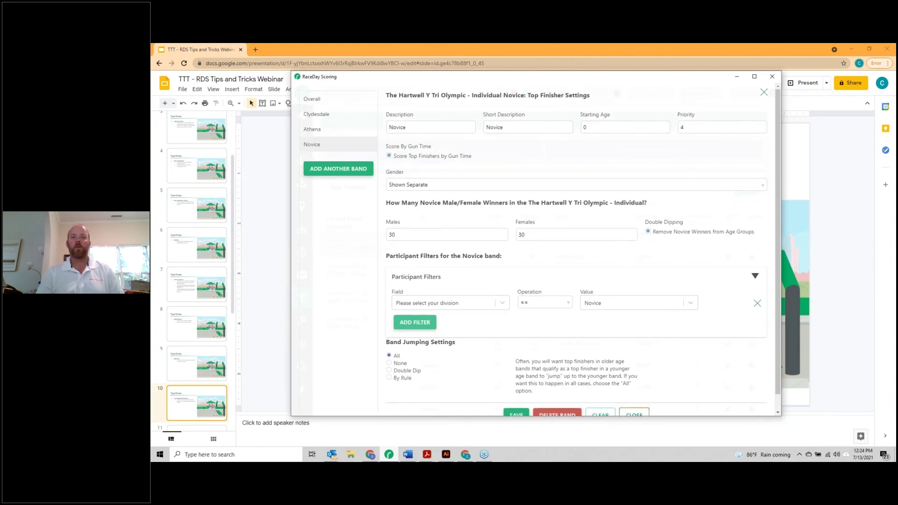
{"action": "left_click", "coordinate": [639, 413]}
{"action": "left_click", "coordinate": [277, 300]}
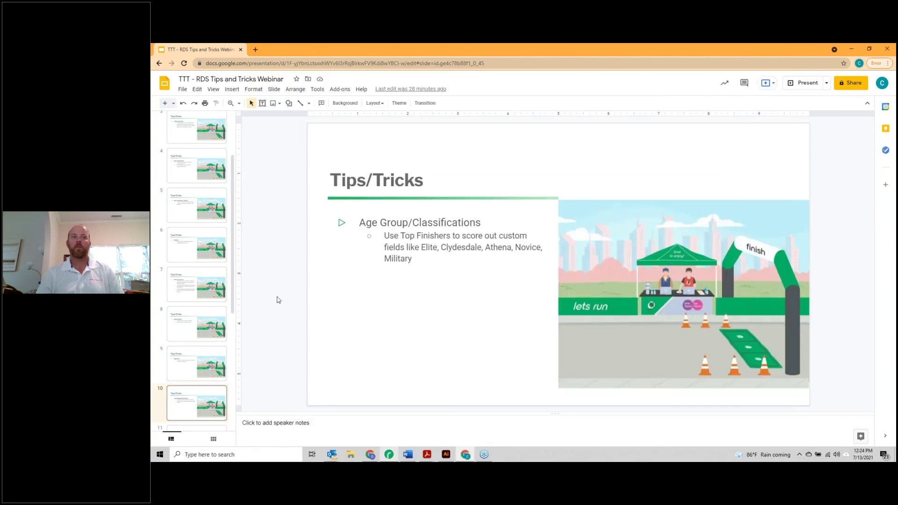
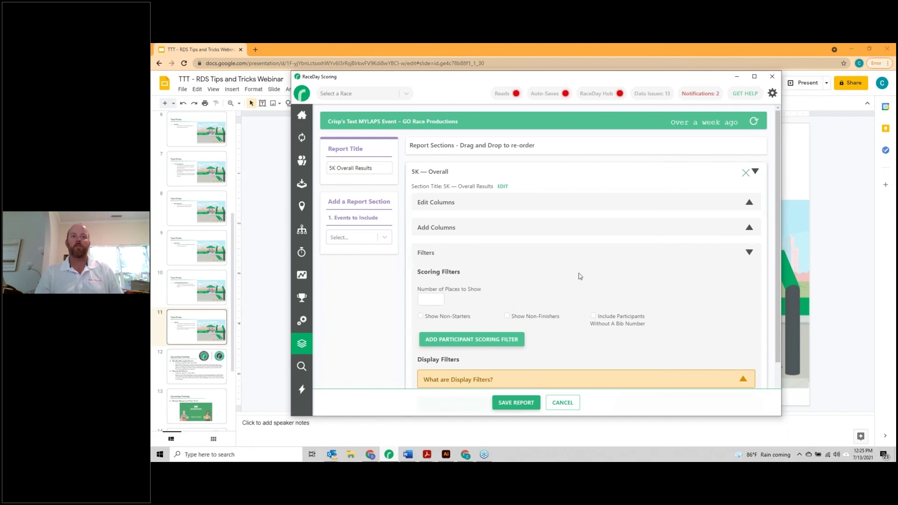
Step: Show the added columns and column order of the 5K Overall Results report's section, and save the report
{"action": "left_click", "coordinate": [518, 221]}
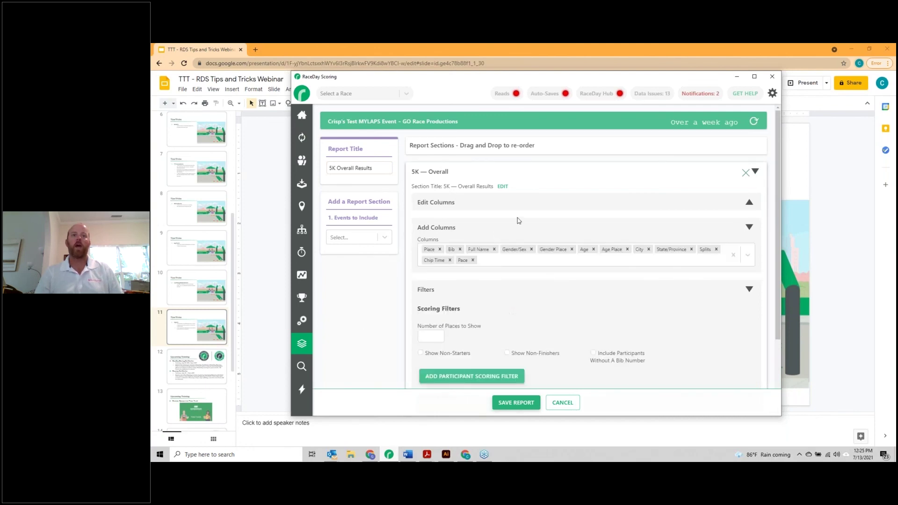
{"action": "left_click", "coordinate": [519, 202]}
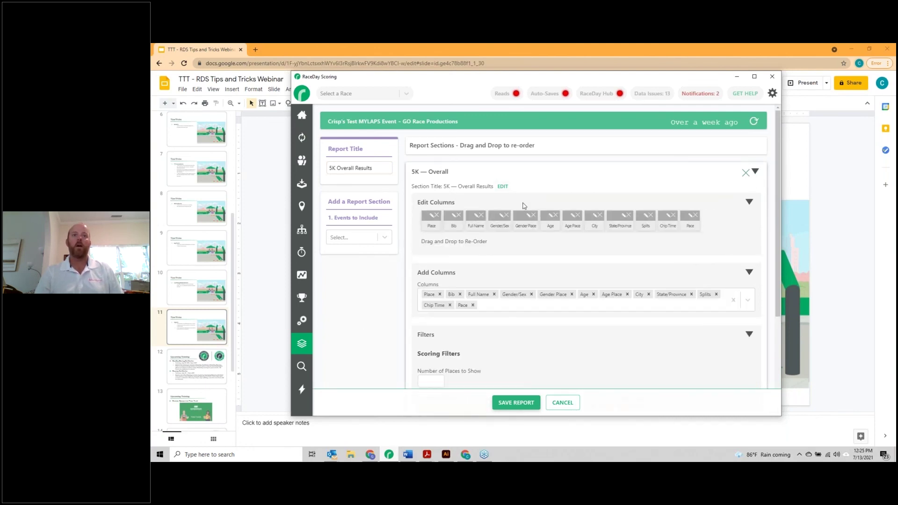
{"action": "left_click", "coordinate": [520, 402]}
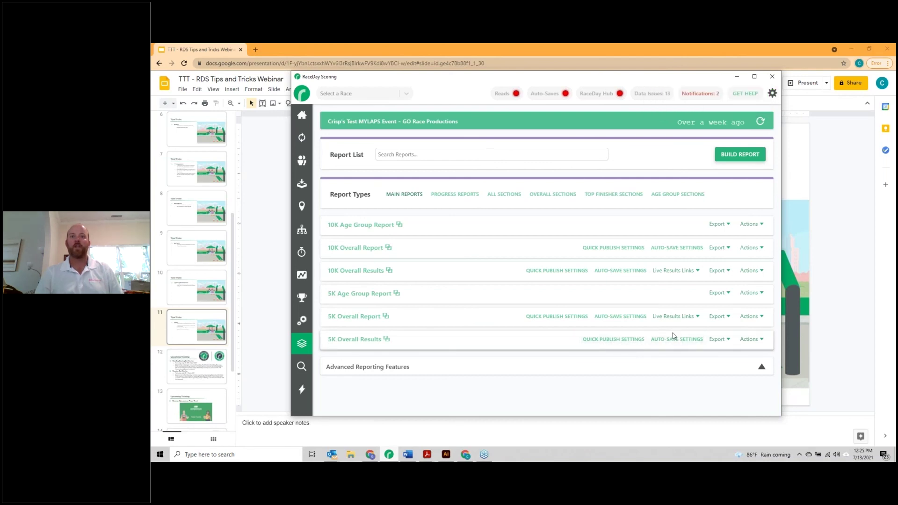
Step: Check the deletion options for the 5K Overall Report and leave without deleting it
{"action": "left_click", "coordinate": [760, 319]}
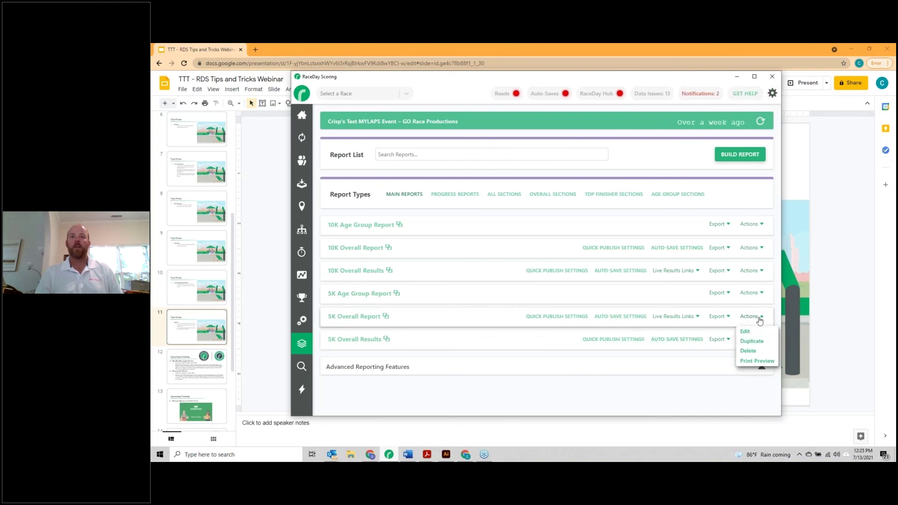
{"action": "left_click", "coordinate": [749, 351]}
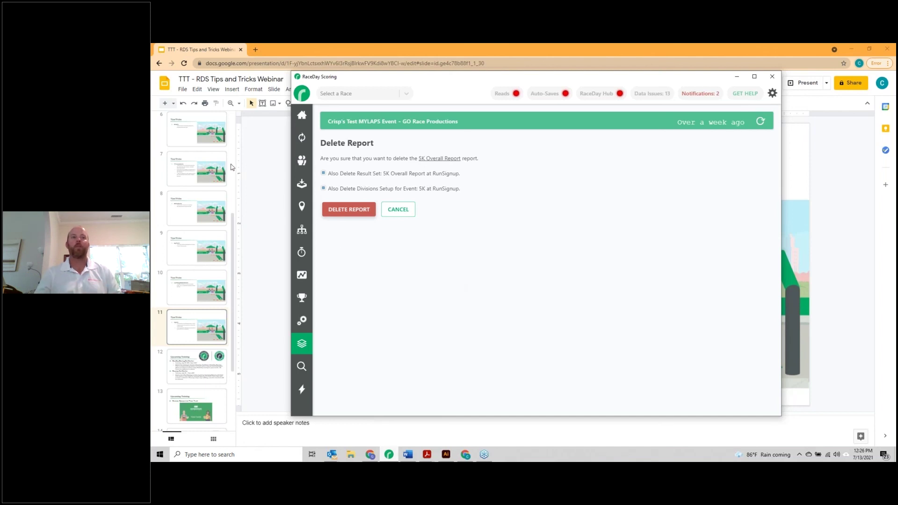
{"action": "left_click", "coordinate": [398, 209]}
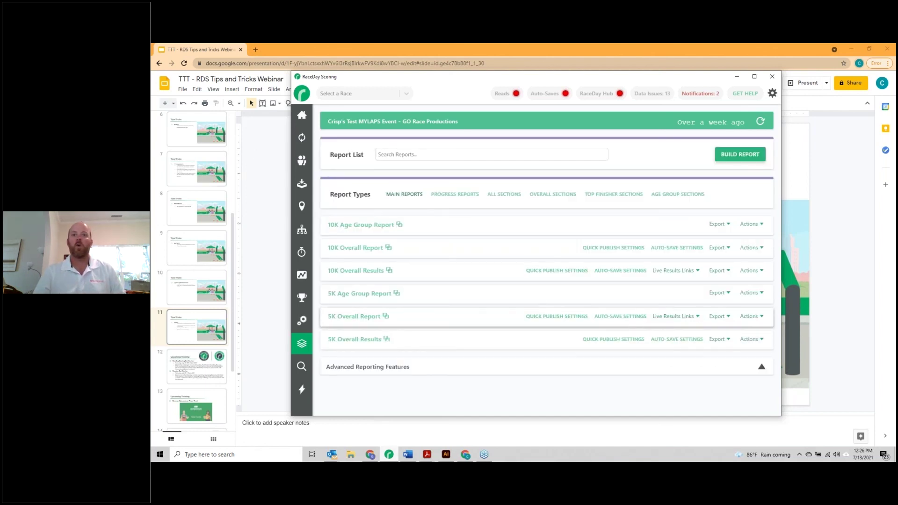
Step: Try enabling Show Non-Finishers in the 5K Overall Report's scoring filters and cancel the edit
{"action": "left_click", "coordinate": [760, 316]}
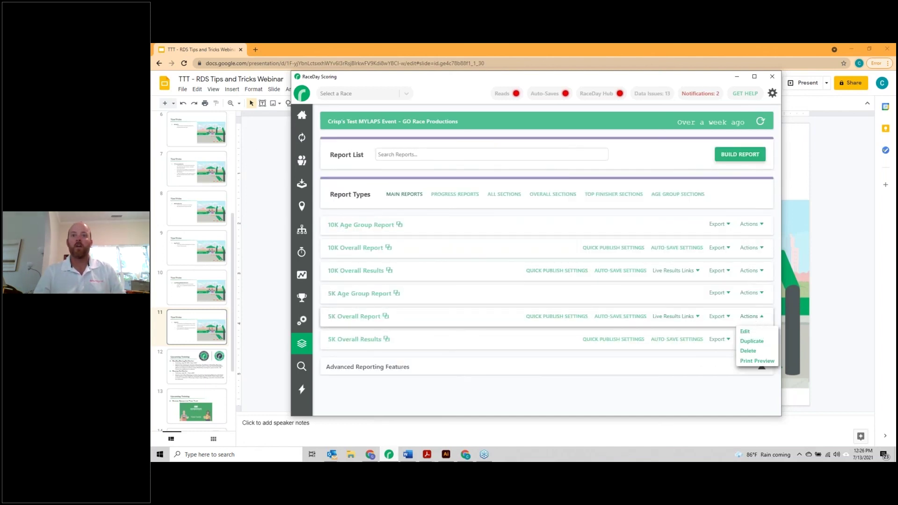
{"action": "left_click", "coordinate": [751, 334]}
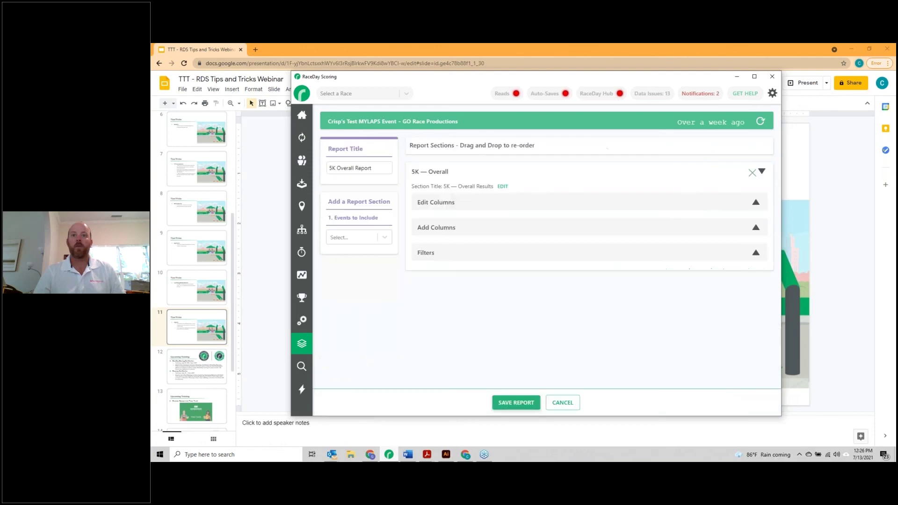
{"action": "left_click", "coordinate": [484, 253]}
{"action": "left_click", "coordinate": [508, 316]}
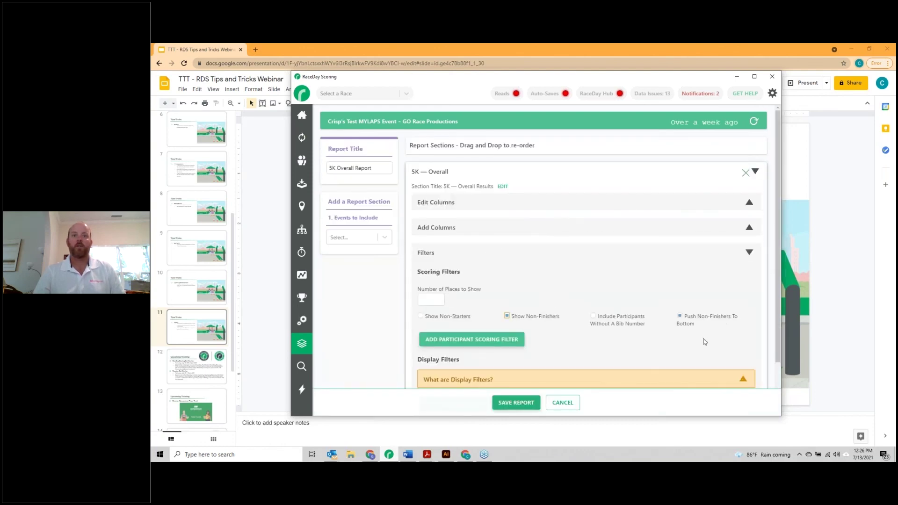
{"action": "left_click", "coordinate": [514, 405]}
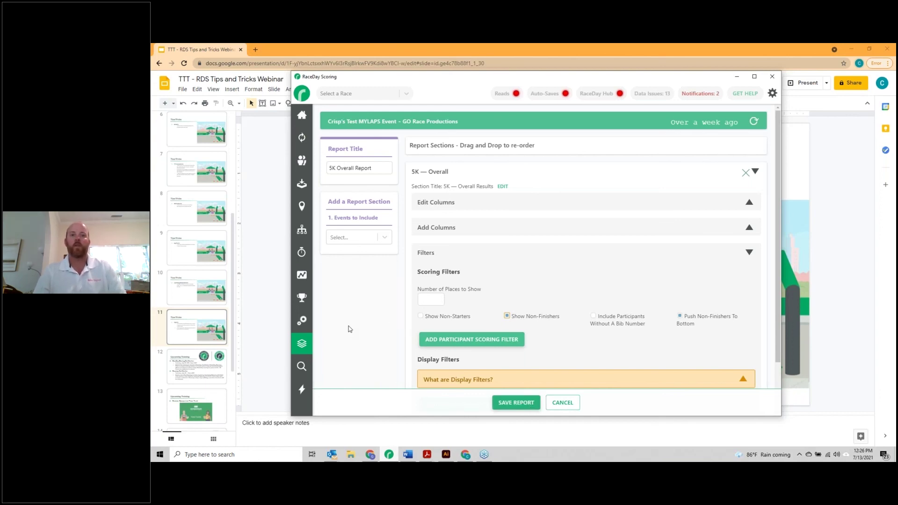
{"action": "left_click", "coordinate": [566, 402]}
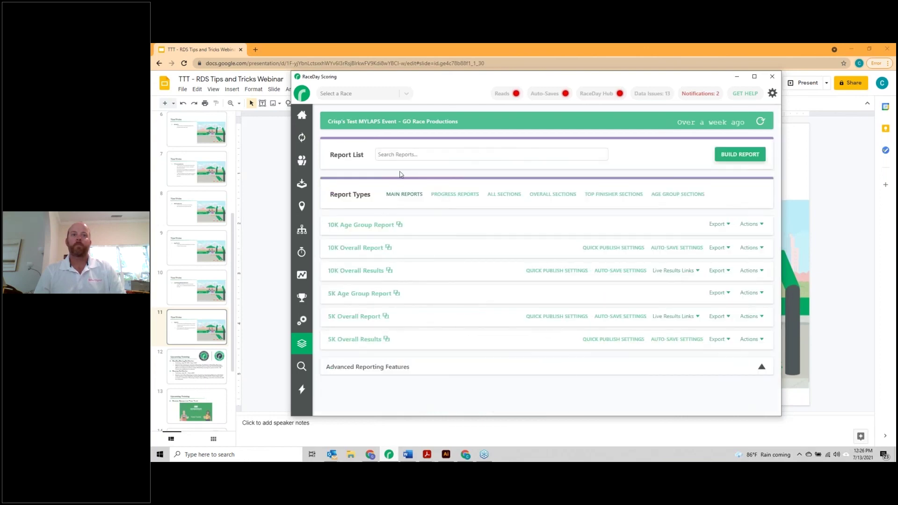
Step: Check the Reports slide, switch back to RaceDay Scoring, and load The Hartwell Y Olympic and Sprint Triathlons race
{"action": "left_click", "coordinate": [270, 283]}
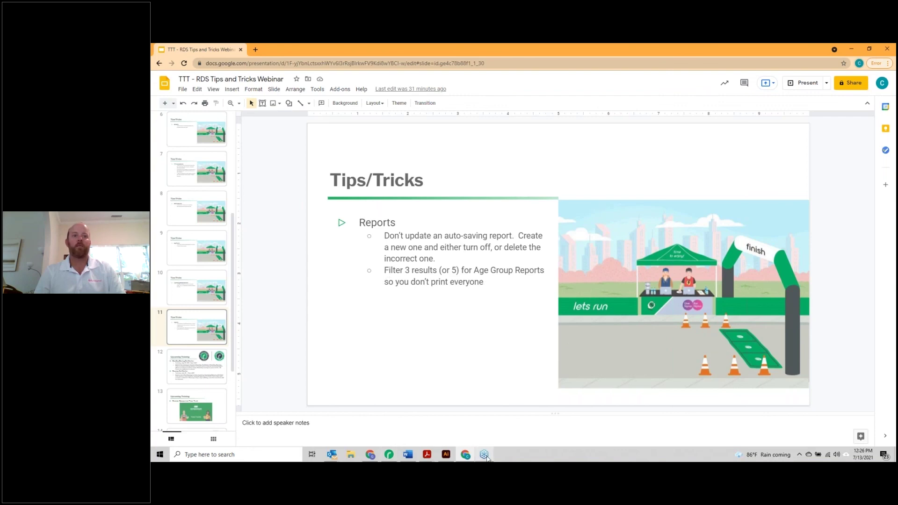
{"action": "left_click", "coordinate": [390, 455]}
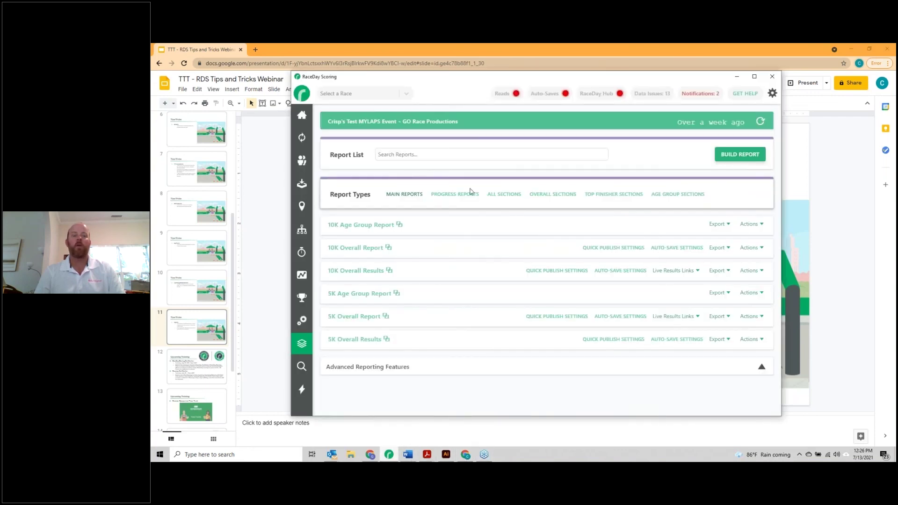
{"action": "left_click", "coordinate": [302, 115]}
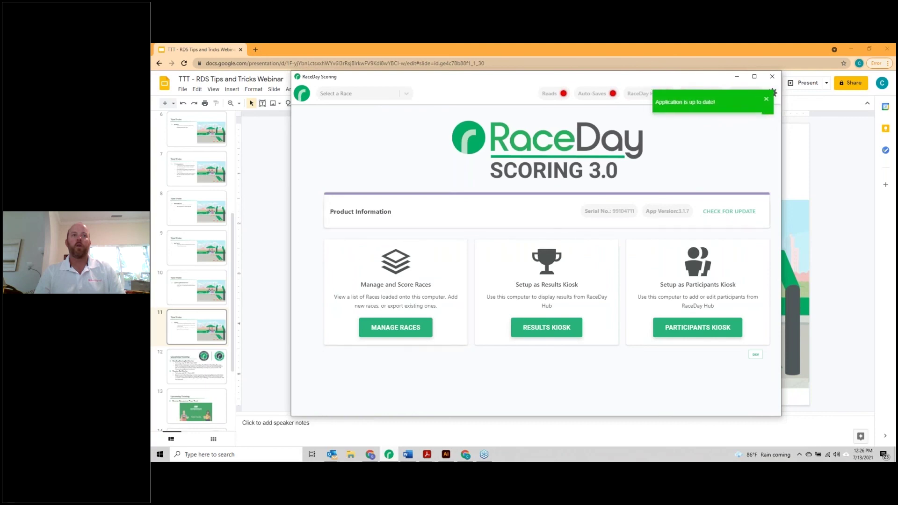
{"action": "left_click", "coordinate": [396, 328]}
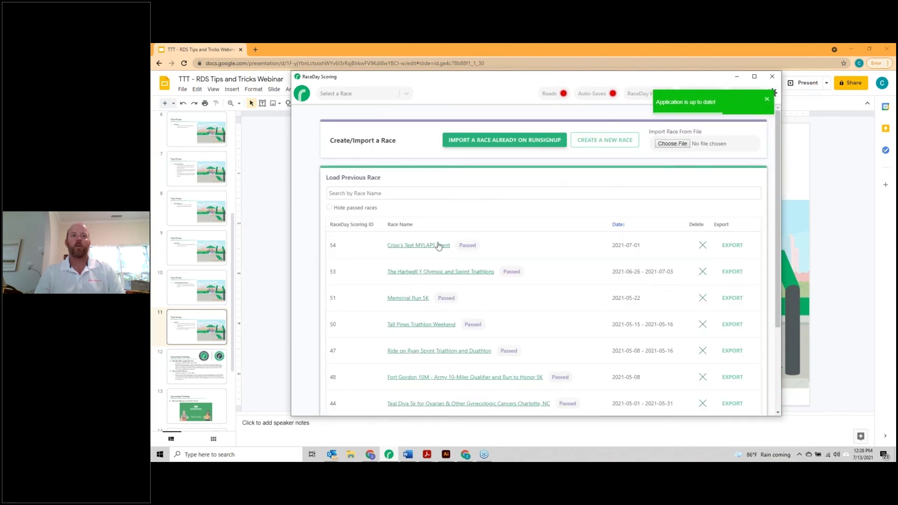
{"action": "left_click", "coordinate": [451, 272]}
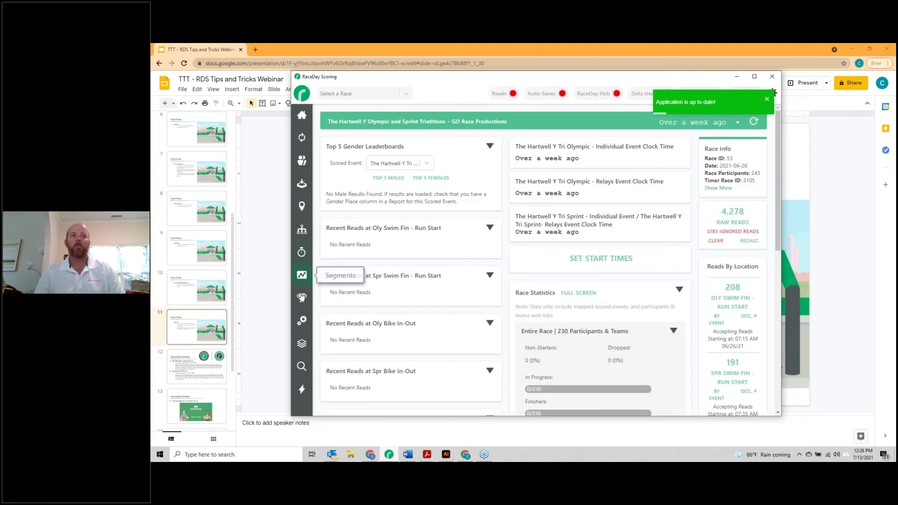
Step: Open The Hartwell Y Tri Sprint - Individual Age Group Report from the race's report list
{"action": "left_click", "coordinate": [310, 343]}
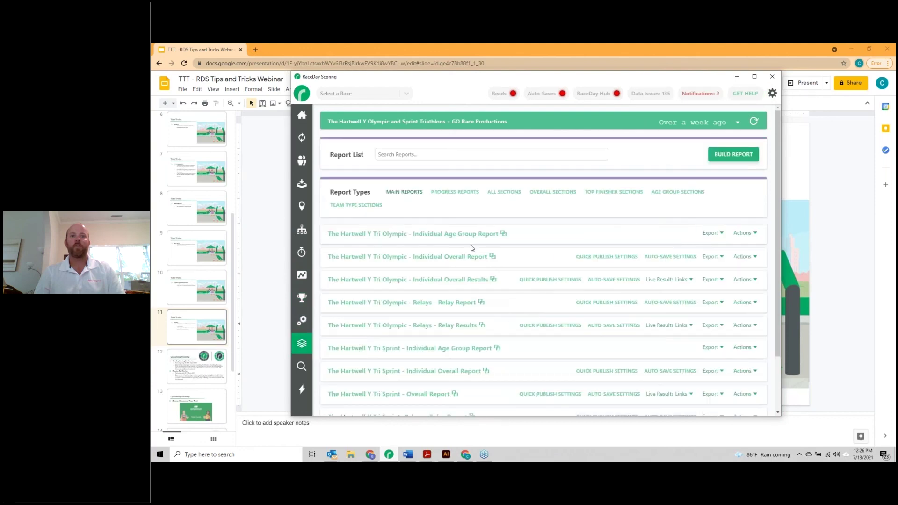
{"action": "scroll", "coordinate": [426, 315], "scroll_direction": "down", "scroll_amount": 1}
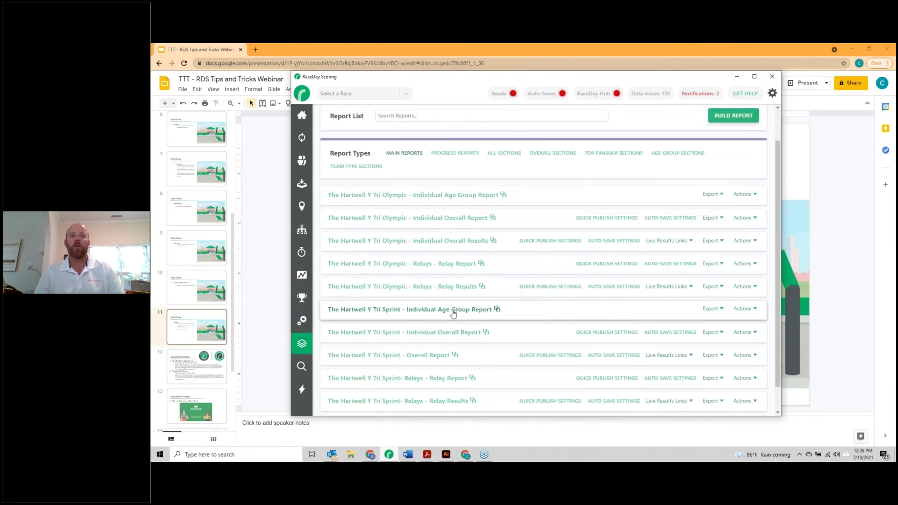
{"action": "left_click", "coordinate": [453, 310]}
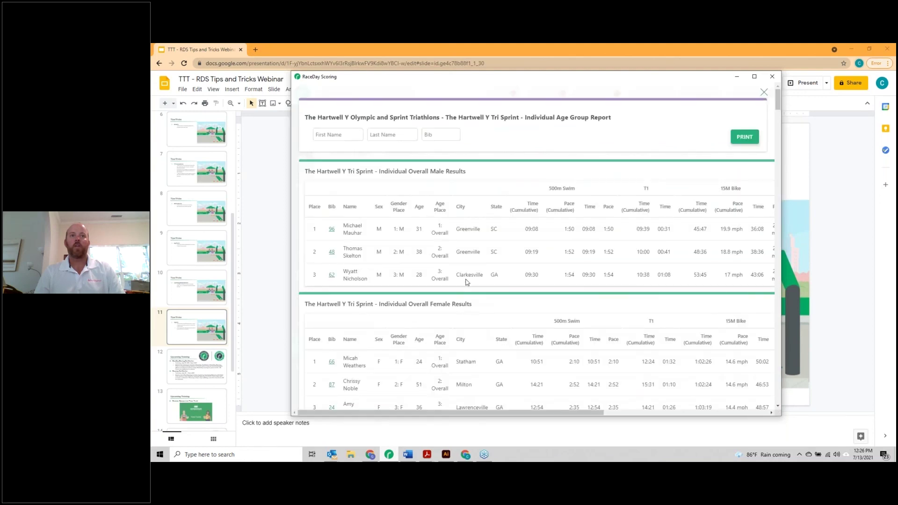
Step: Review the Overall, Clydesdale, Athena, Novice and age group sections of the Sprint Individual Age Group Report, and close it
{"action": "scroll", "coordinate": [428, 281], "scroll_direction": "down", "scroll_amount": 2}
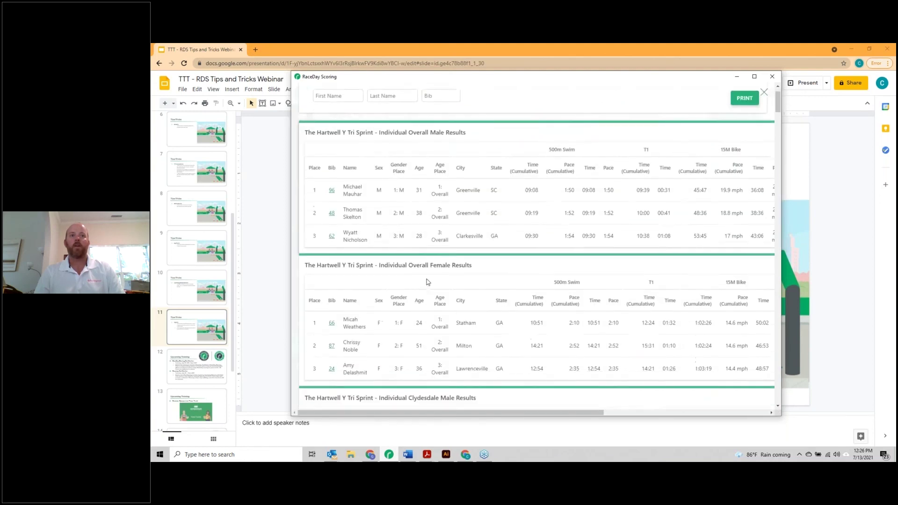
{"action": "scroll", "coordinate": [452, 316], "scroll_direction": "down", "scroll_amount": 6}
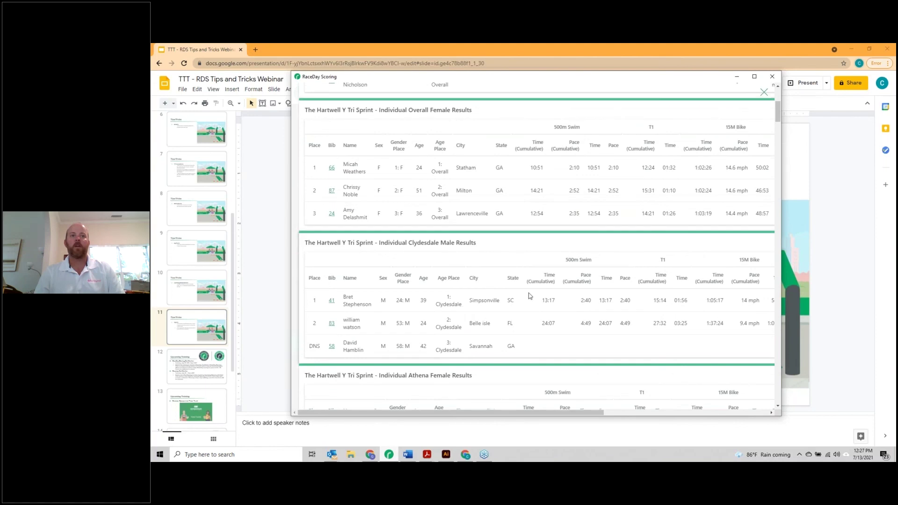
{"action": "scroll", "coordinate": [536, 247], "scroll_direction": "down", "scroll_amount": 5}
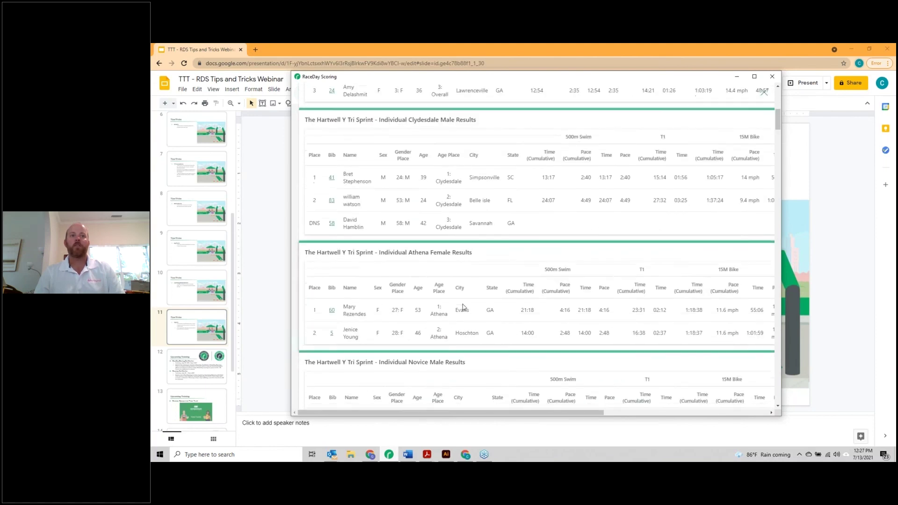
{"action": "scroll", "coordinate": [449, 369], "scroll_direction": "down", "scroll_amount": 7}
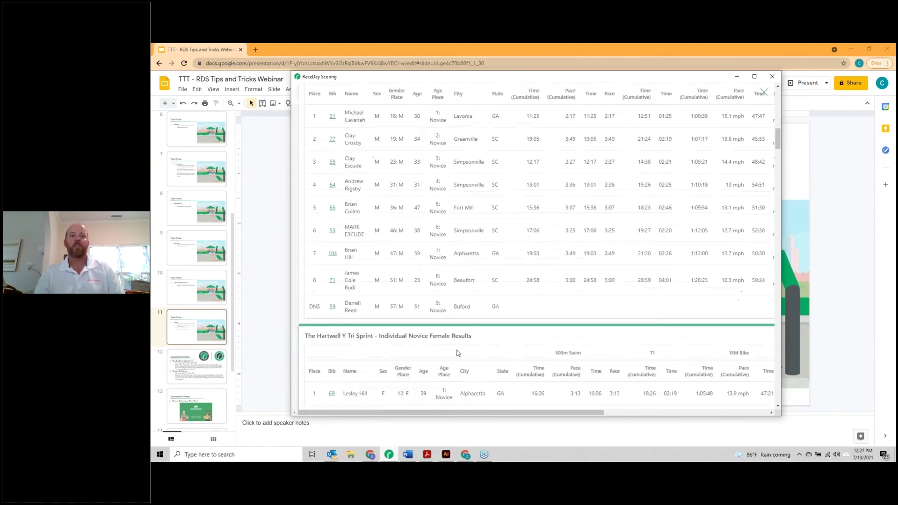
{"action": "scroll", "coordinate": [460, 346], "scroll_direction": "down", "scroll_amount": 10}
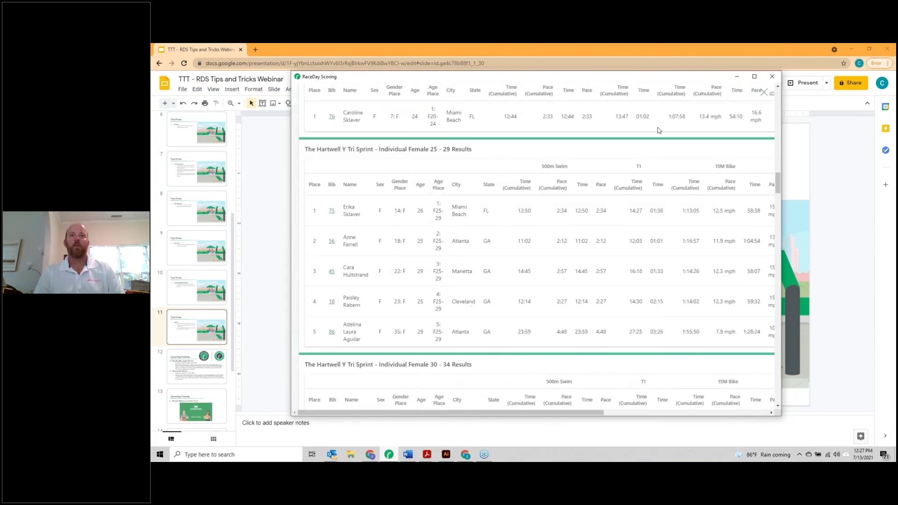
{"action": "left_click", "coordinate": [763, 92]}
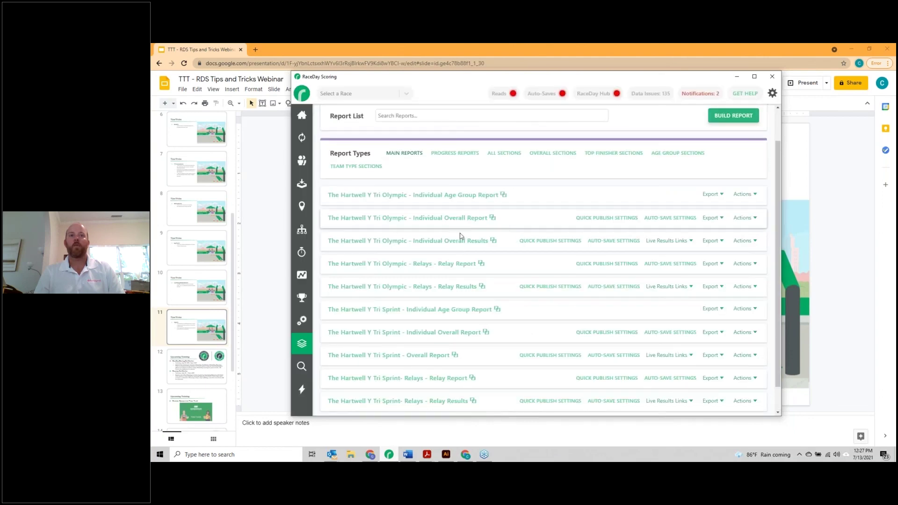
Step: Edit the Tri Sprint Individual Age Group Report's filters to show 3 places per age group without non-starters or non-finishers, and save
{"action": "left_click", "coordinate": [753, 309]}
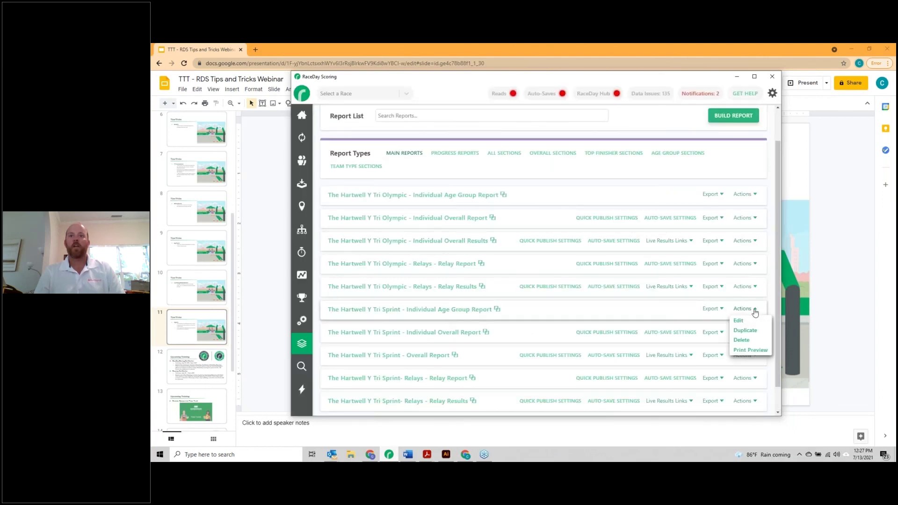
{"action": "left_click", "coordinate": [739, 323]}
{"action": "left_click", "coordinate": [557, 255]}
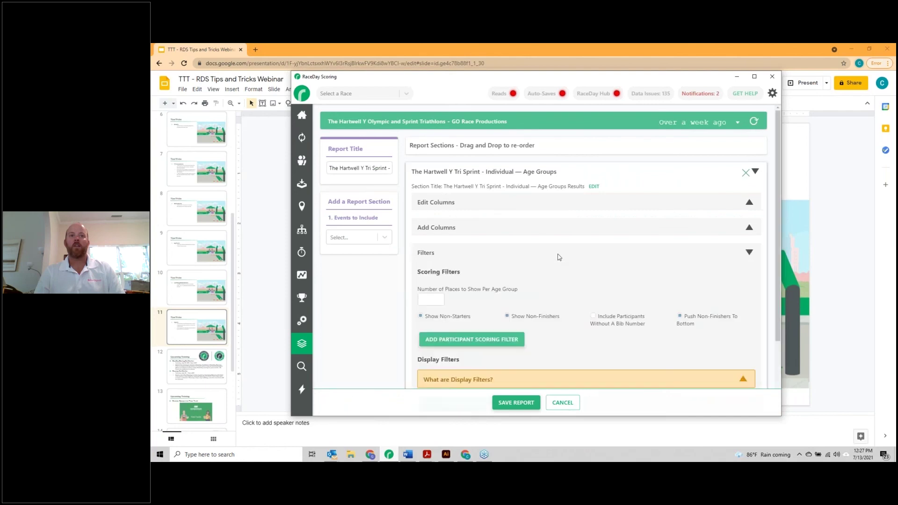
{"action": "double_click", "coordinate": [439, 297]}
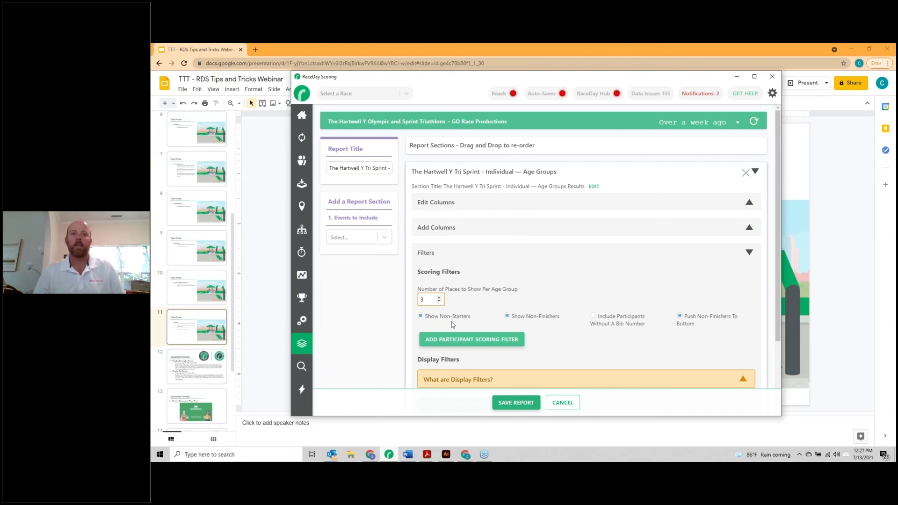
{"action": "left_click", "coordinate": [436, 320]}
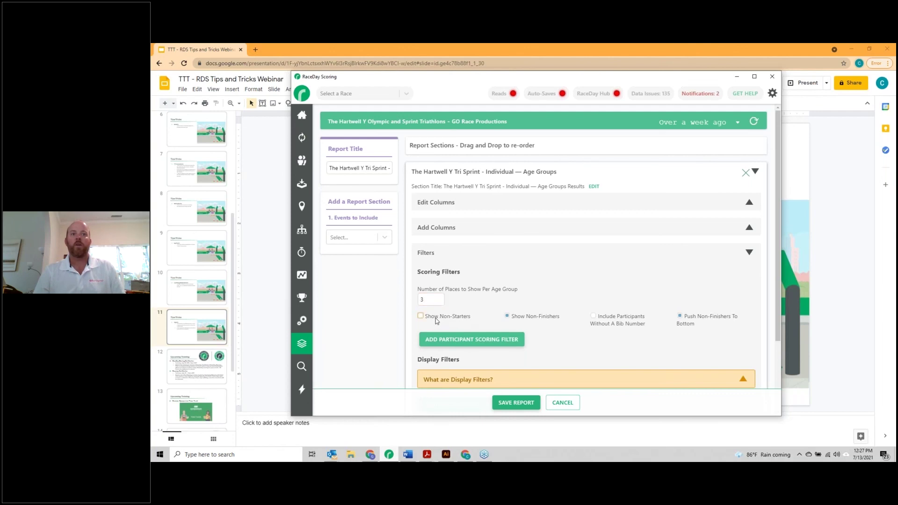
{"action": "left_click", "coordinate": [523, 320]}
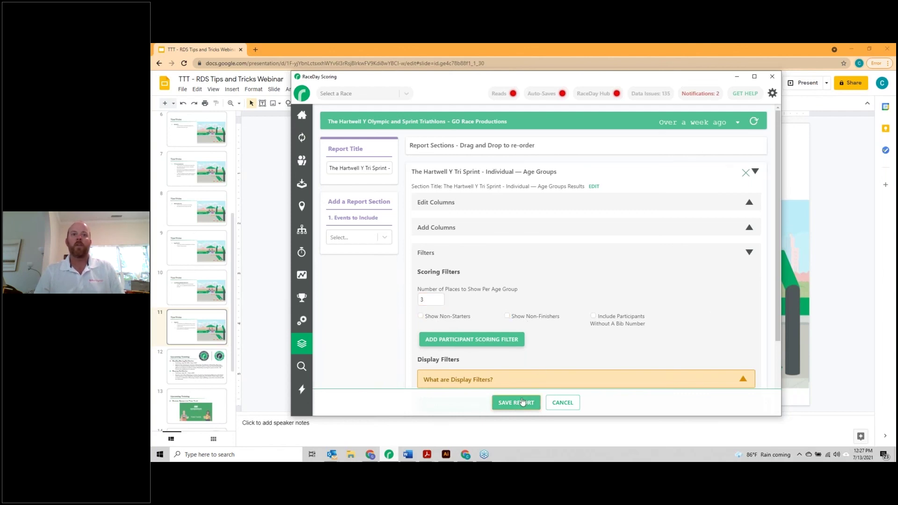
{"action": "left_click", "coordinate": [523, 401]}
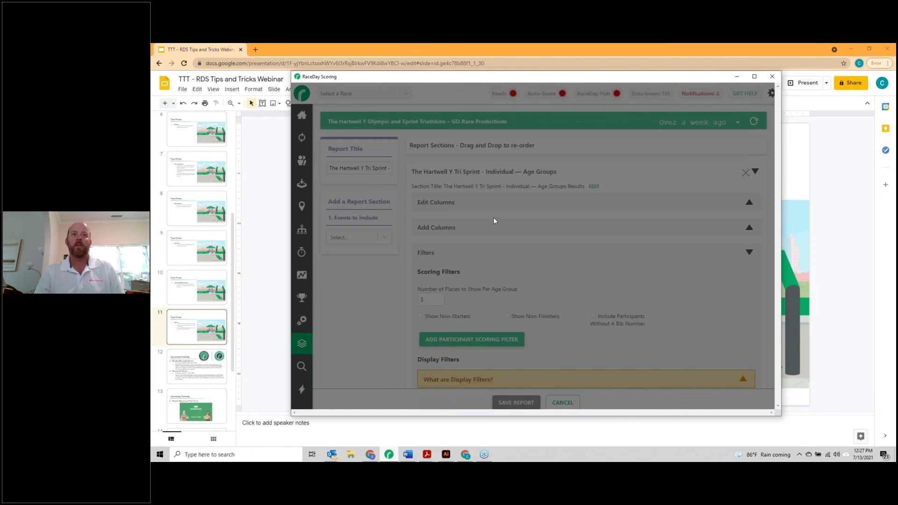
Step: Reopen the Tri Sprint Individual Age Group Report, check the filtered results in its top finisher and age group sections, and close it
{"action": "scroll", "coordinate": [493, 218], "scroll_direction": "down", "scroll_amount": 1}
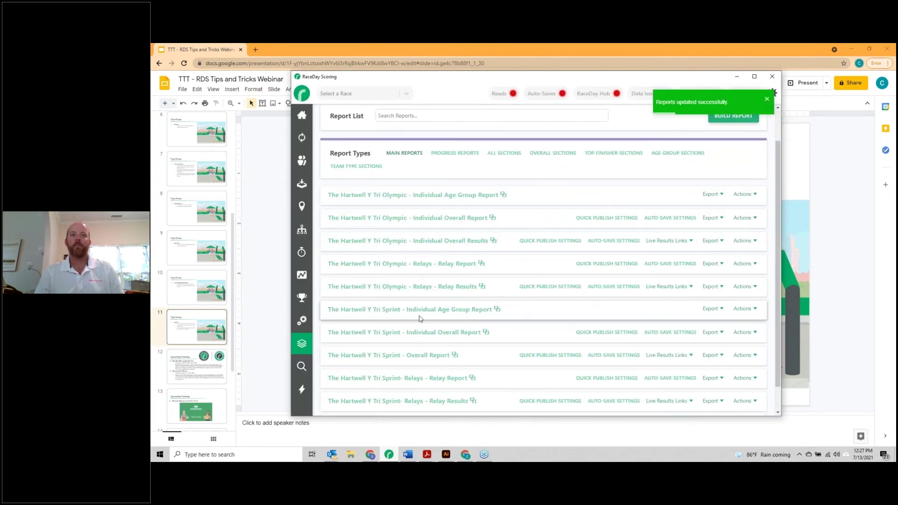
{"action": "left_click", "coordinate": [435, 311]}
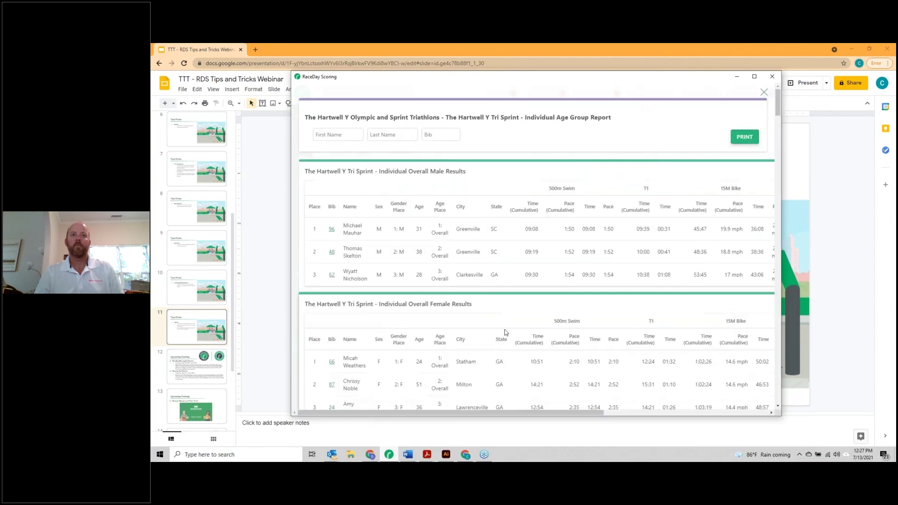
{"action": "scroll", "coordinate": [529, 316], "scroll_direction": "down", "scroll_amount": 5}
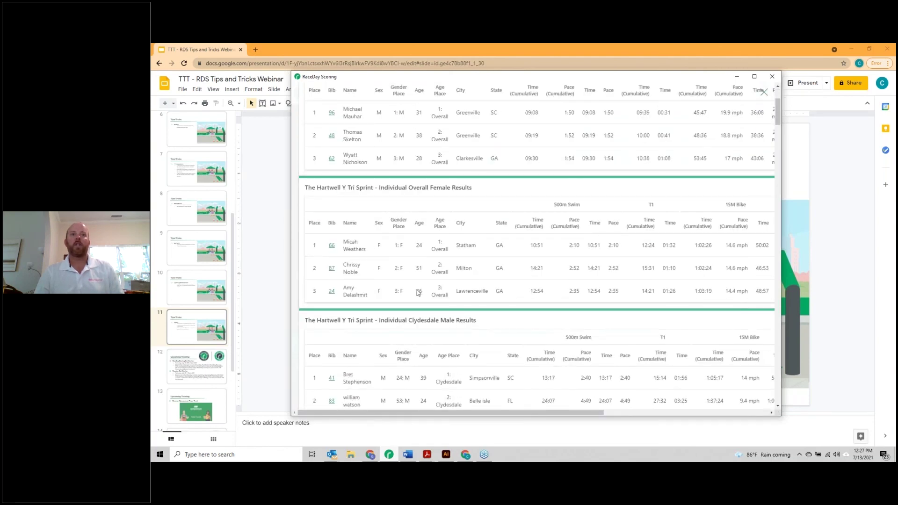
{"action": "scroll", "coordinate": [540, 260], "scroll_direction": "down", "scroll_amount": 6}
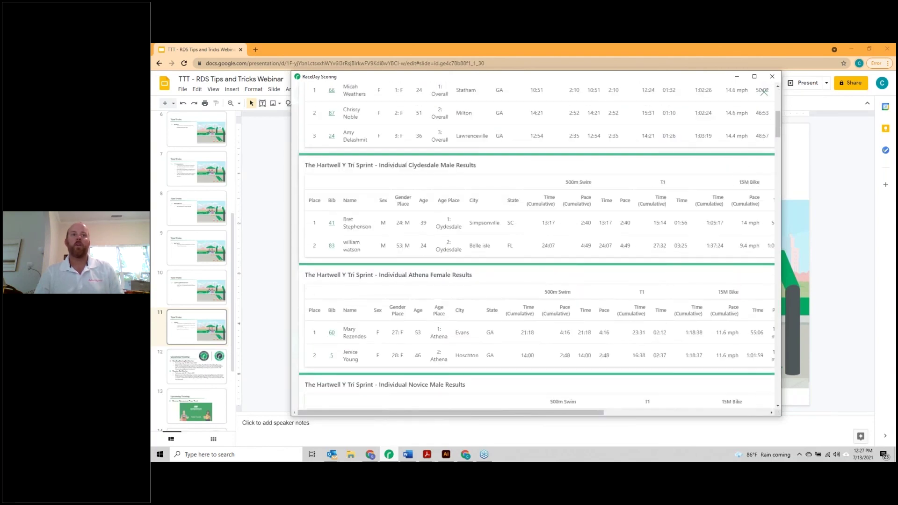
{"action": "scroll", "coordinate": [475, 303], "scroll_direction": "down", "scroll_amount": 3}
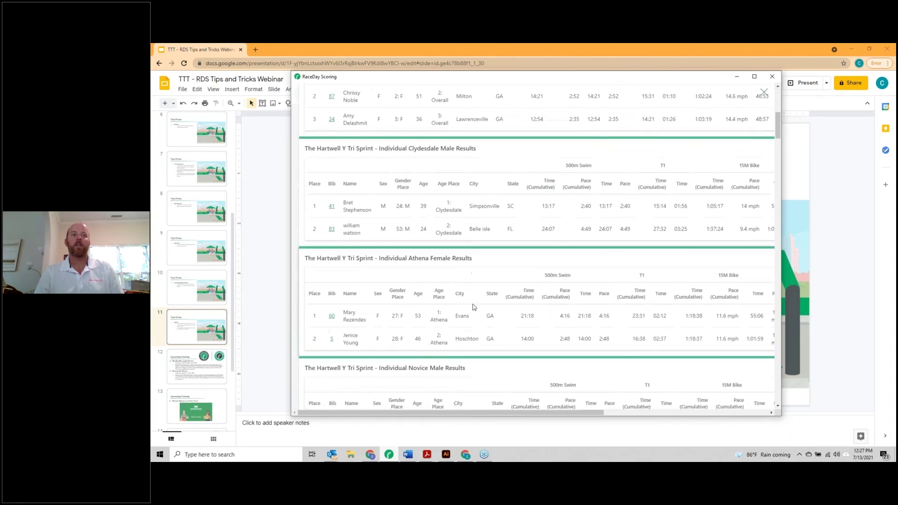
{"action": "scroll", "coordinate": [474, 303], "scroll_direction": "down", "scroll_amount": 12}
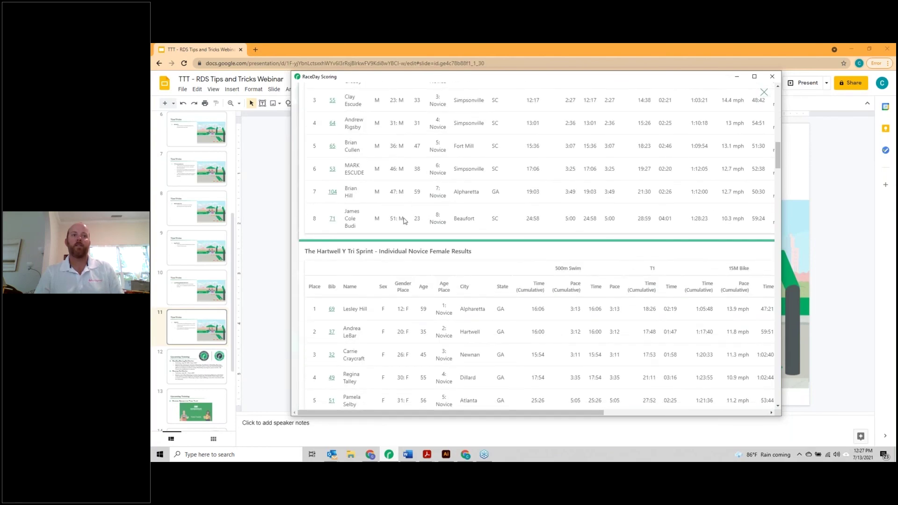
{"action": "scroll", "coordinate": [395, 322], "scroll_direction": "down", "scroll_amount": 8}
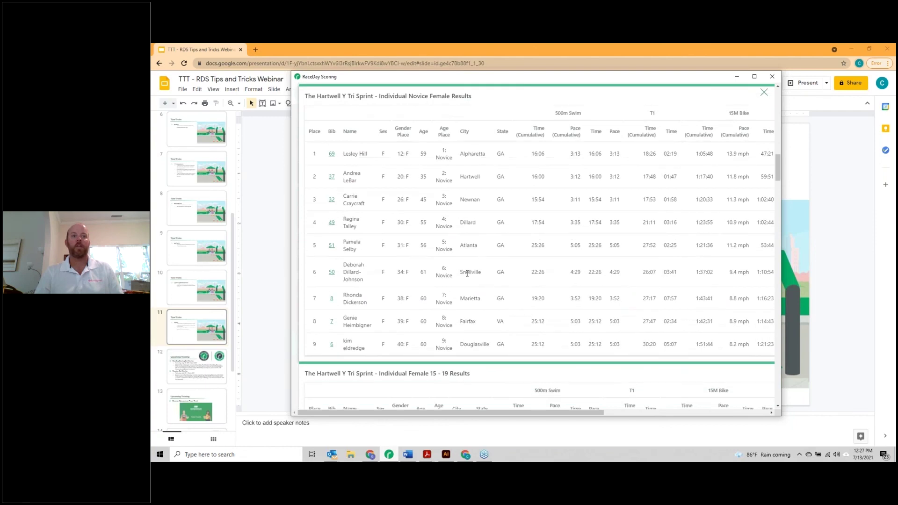
{"action": "scroll", "coordinate": [470, 270], "scroll_direction": "down", "scroll_amount": 15}
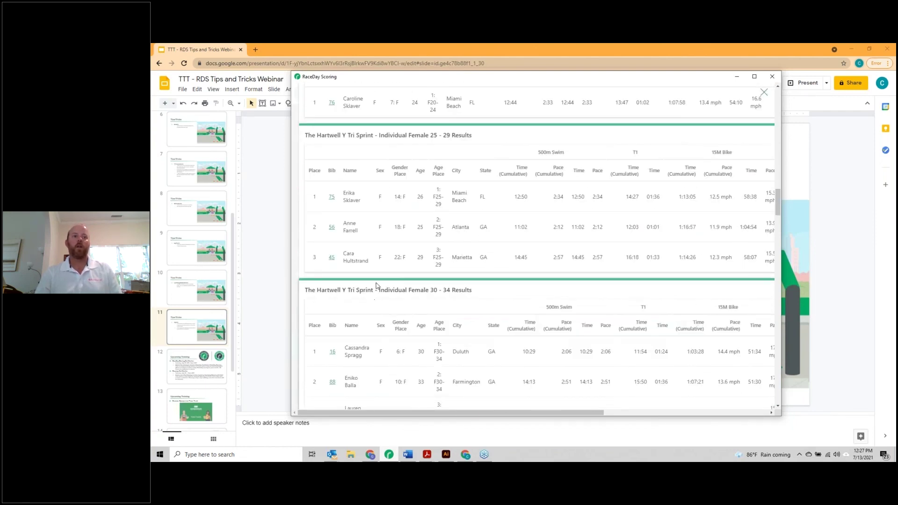
{"action": "scroll", "coordinate": [378, 286], "scroll_direction": "down", "scroll_amount": 16}
{"action": "scroll", "coordinate": [377, 286], "scroll_direction": "down", "scroll_amount": 20}
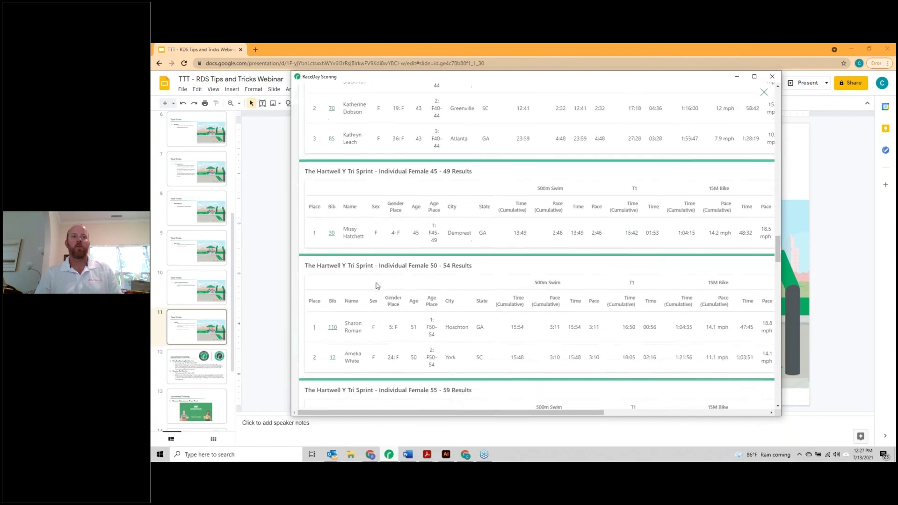
{"action": "scroll", "coordinate": [377, 286], "scroll_direction": "down", "scroll_amount": 17}
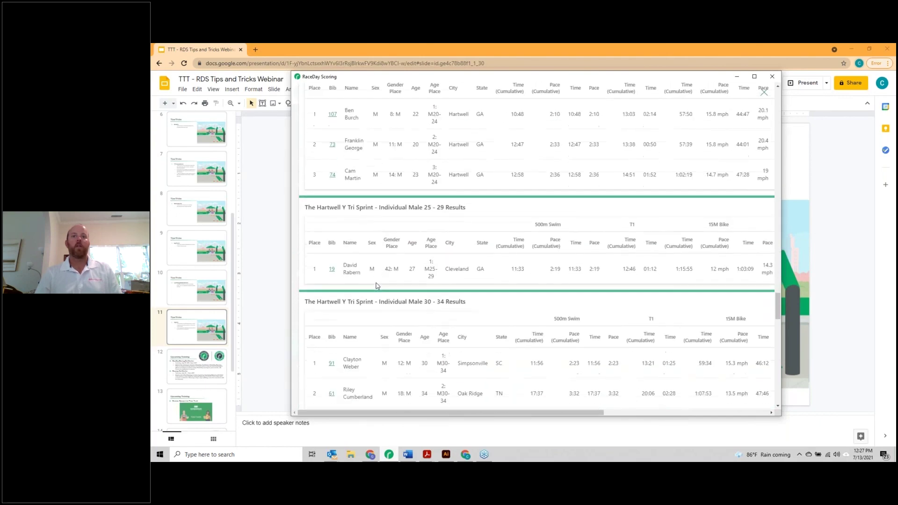
{"action": "left_click_drag", "start_coordinate": [779, 328], "coordinate": [760, 93]}
{"action": "left_click", "coordinate": [764, 93]}
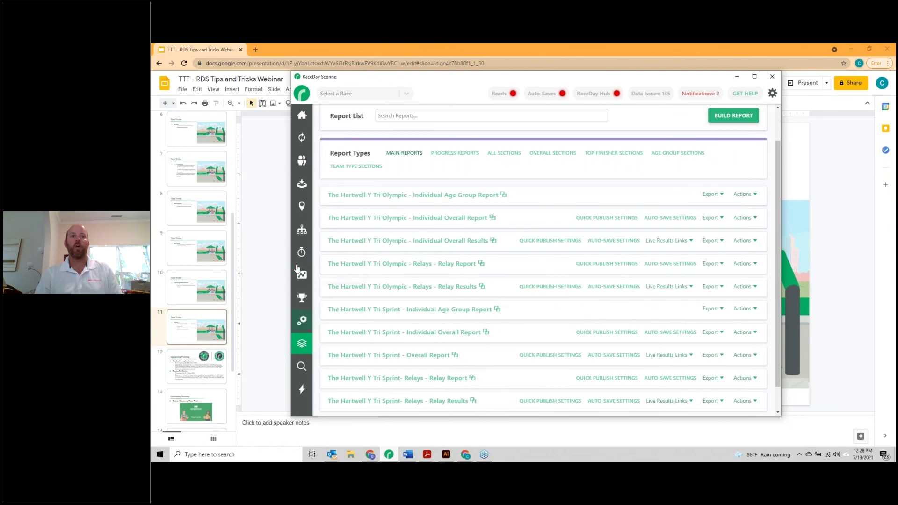
Step: Examine the Overall and Clydesdale bands in the Tri Olympic Individual event's Top Finisher settings, and close them without changes
{"action": "left_click", "coordinate": [302, 300]}
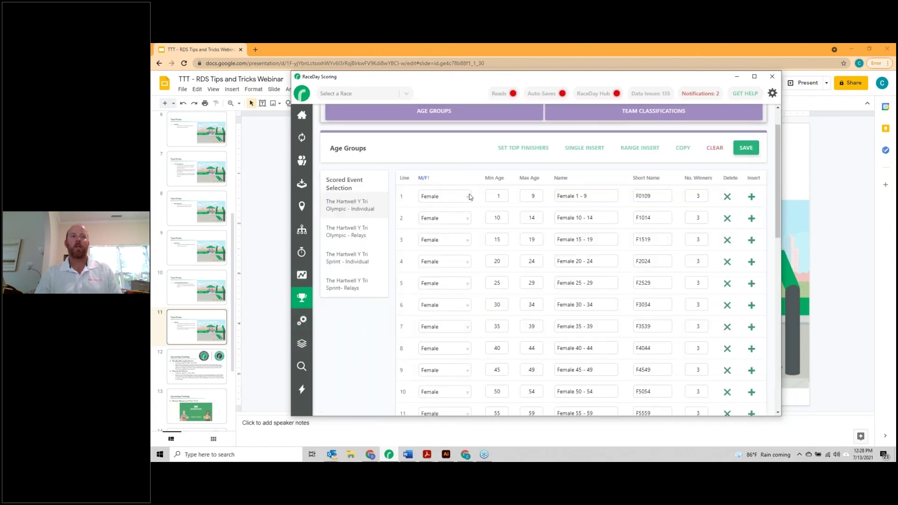
{"action": "left_click", "coordinate": [530, 150]}
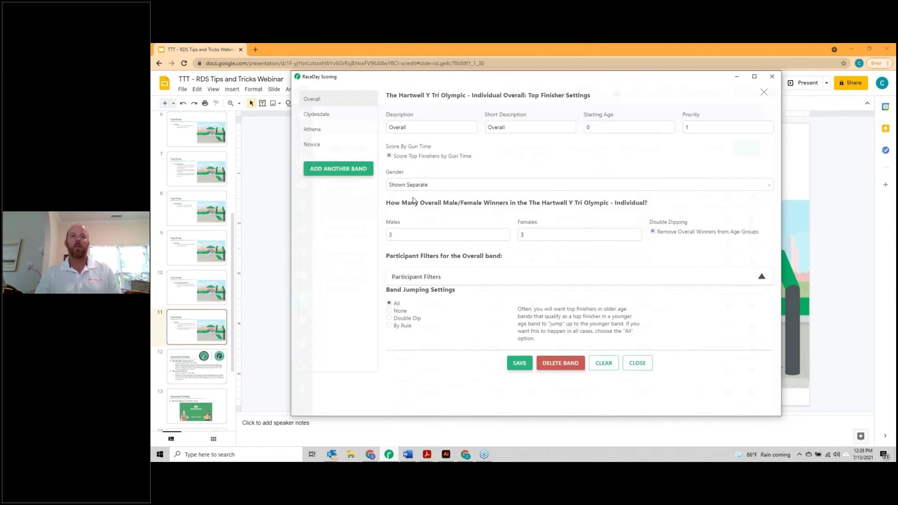
{"action": "left_click", "coordinate": [317, 116]}
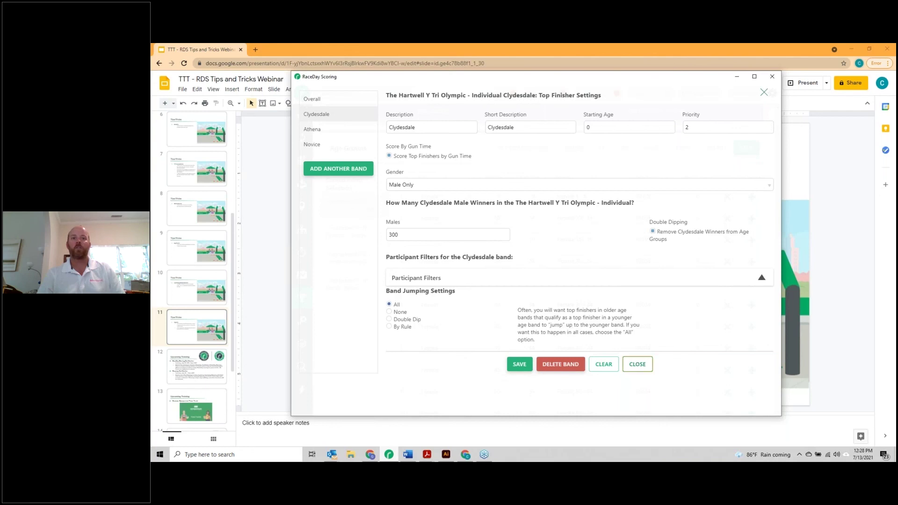
{"action": "left_click", "coordinate": [650, 369]}
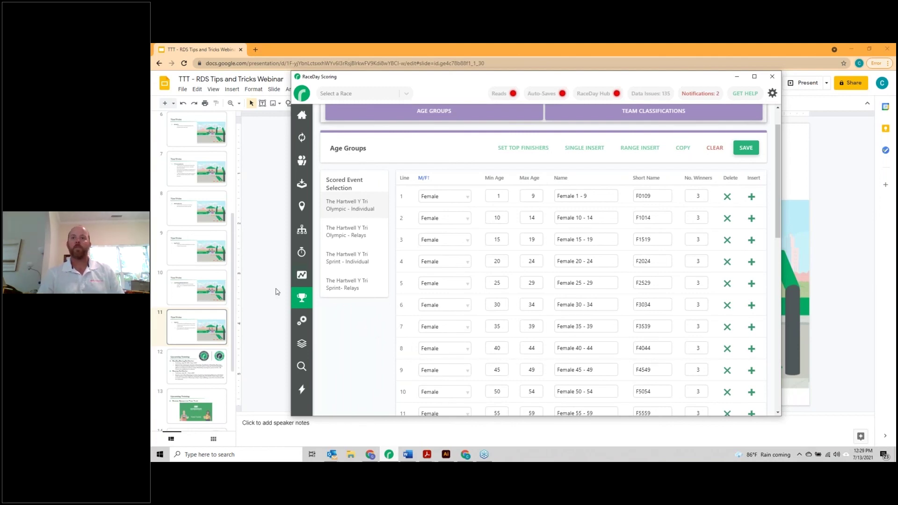
Step: Switch back to the Google Slides presentation and show the Upcoming Training slide with the RaceDay Scoring and RaceJoy certifications
{"action": "key", "text": "Down"}
{"action": "key", "text": "Up"}
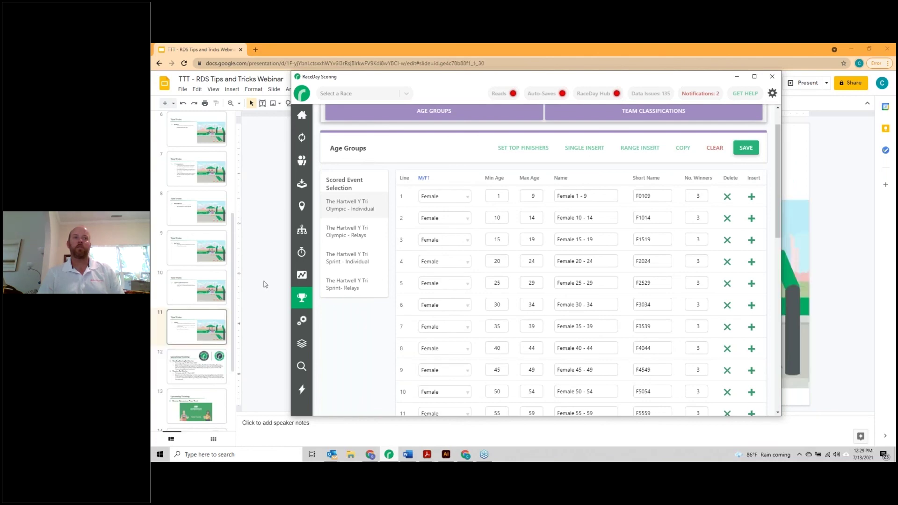
{"action": "left_click", "coordinate": [264, 284]}
{"action": "left_click", "coordinate": [220, 372]}
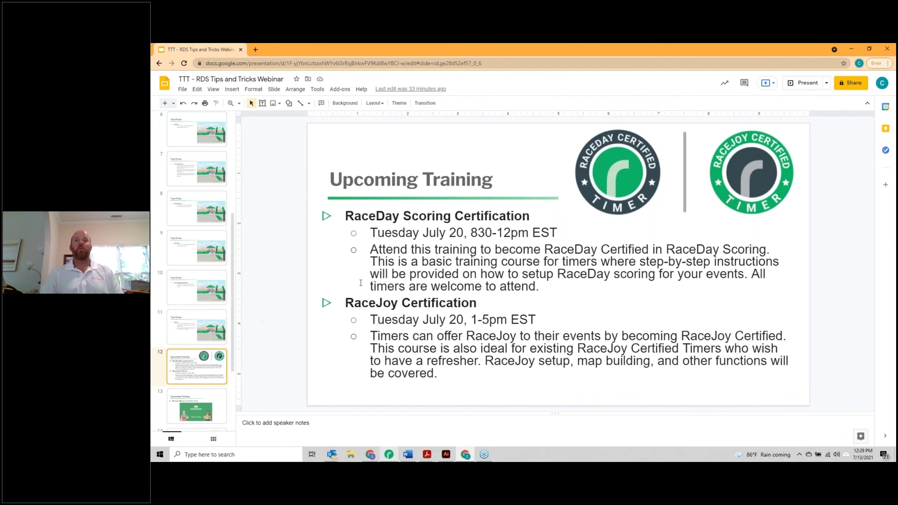